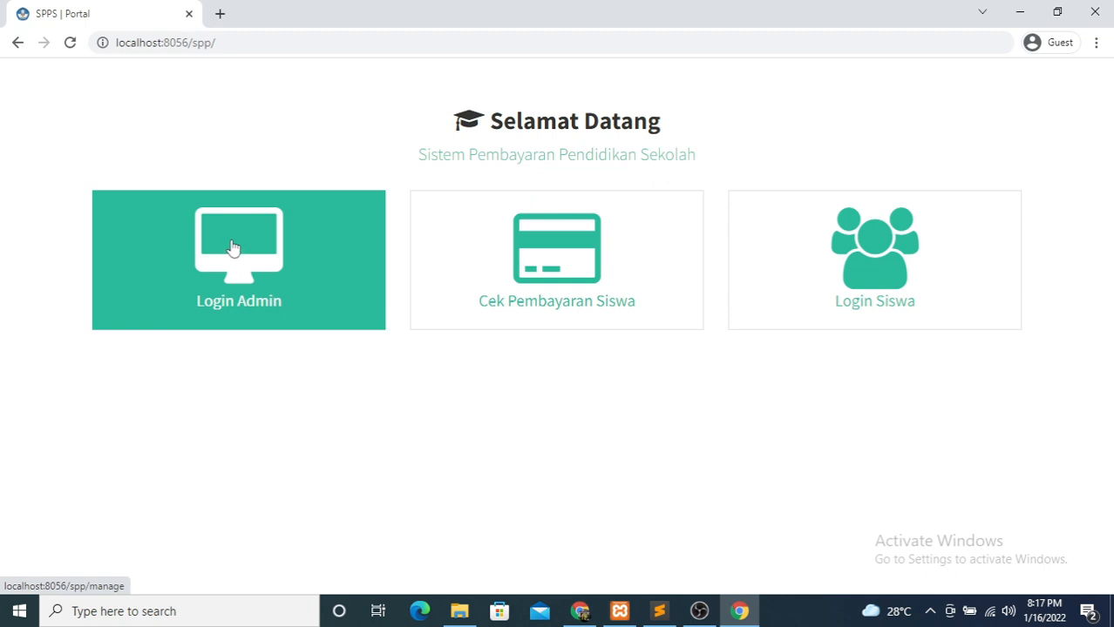
- Go from the admin login page back to the portal and open Cek Pembayaran Siswa
click(232, 249)
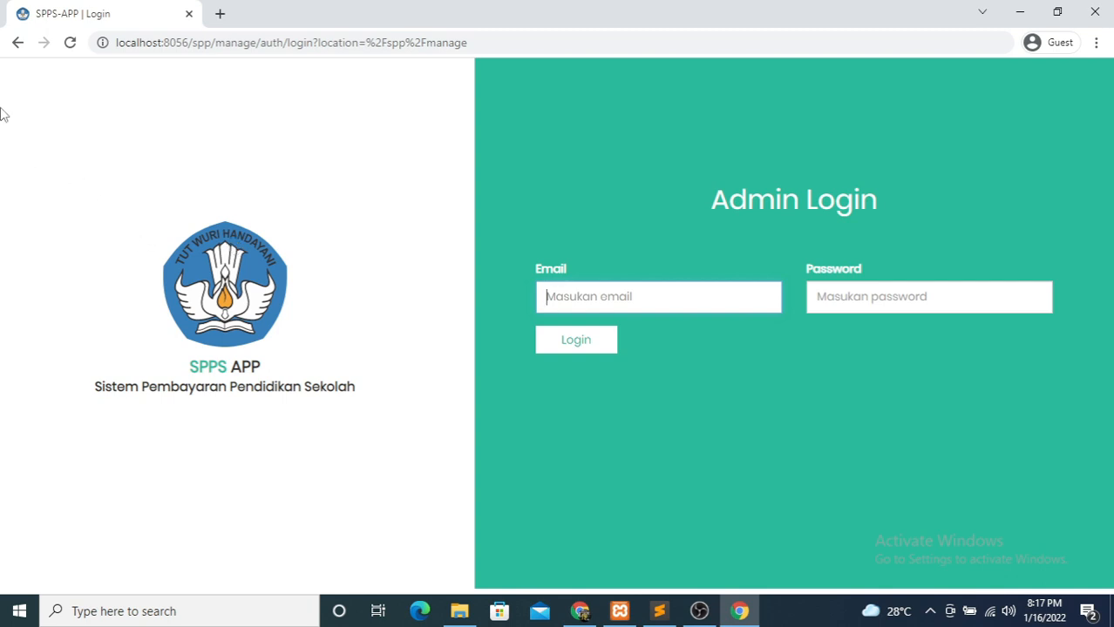
click(18, 42)
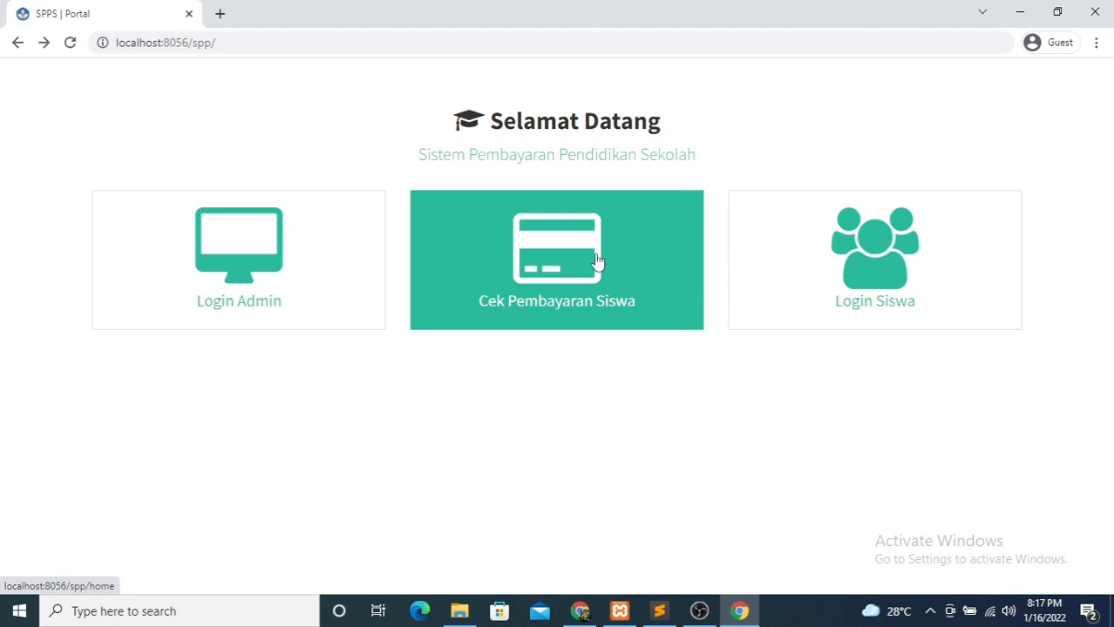
click(598, 255)
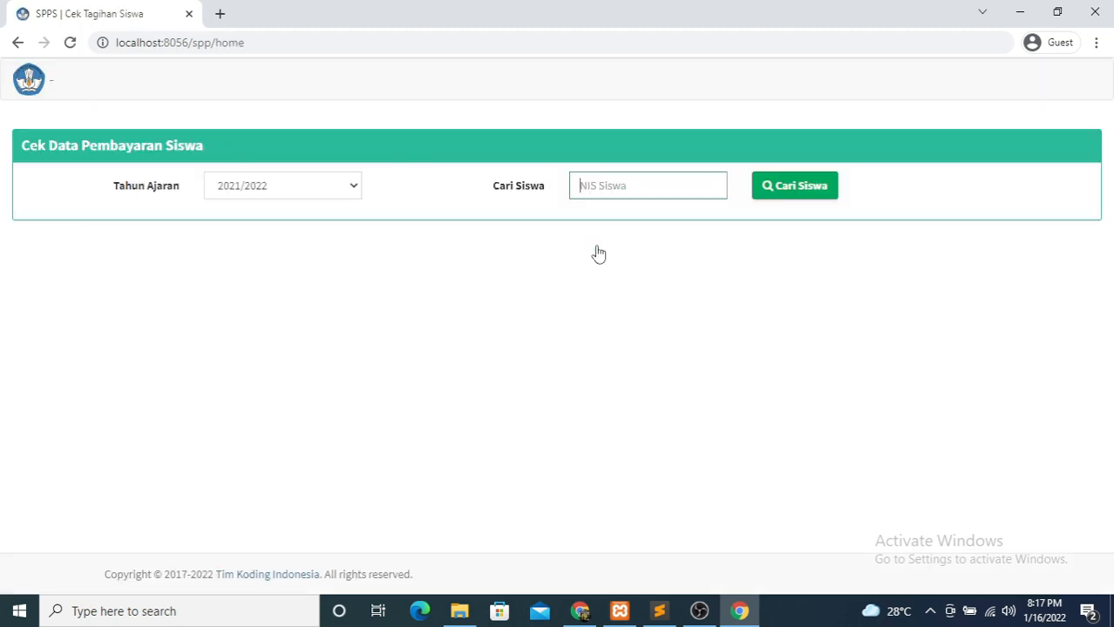
- Enter the student's NIS in the NIS Siswa field
click(597, 193)
text(12345678910)
- Search the NIS to show the 2021/2022 SPP bill: Rp. 100.000 of Rp. 1.100.000 paid
click(787, 196)
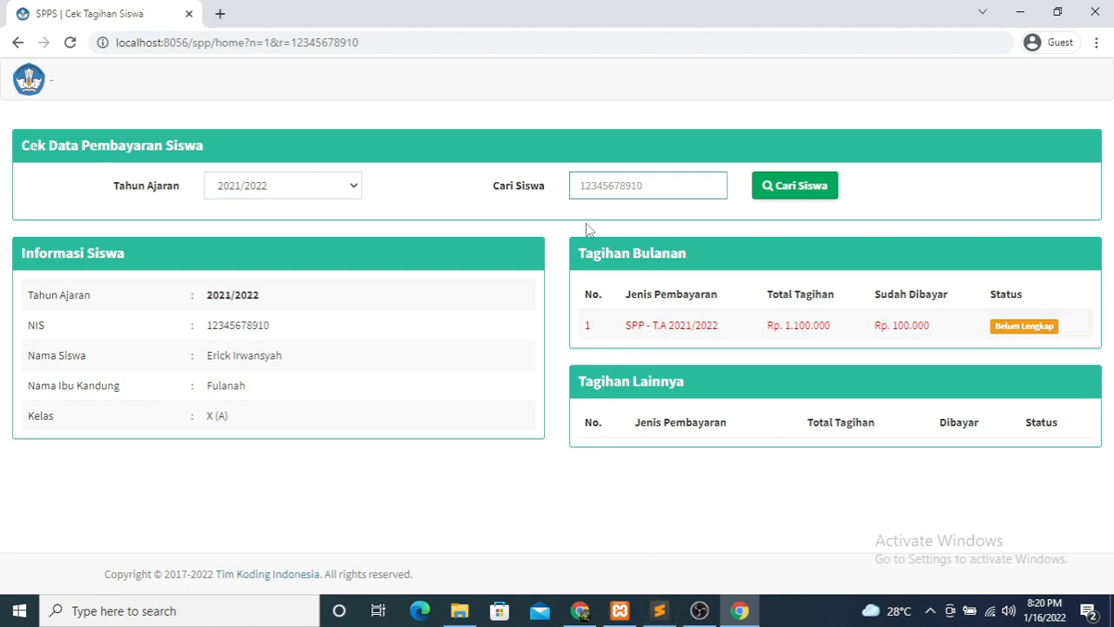
- Leave the payment check results and open the Login Siswa page from the portal
click(277, 185)
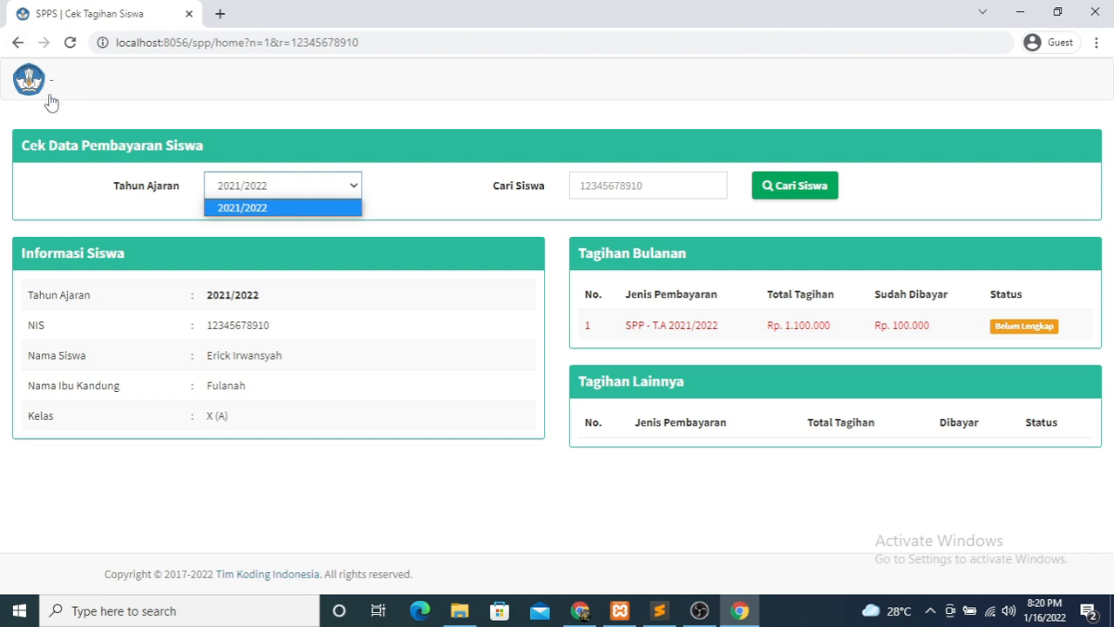
click(19, 43)
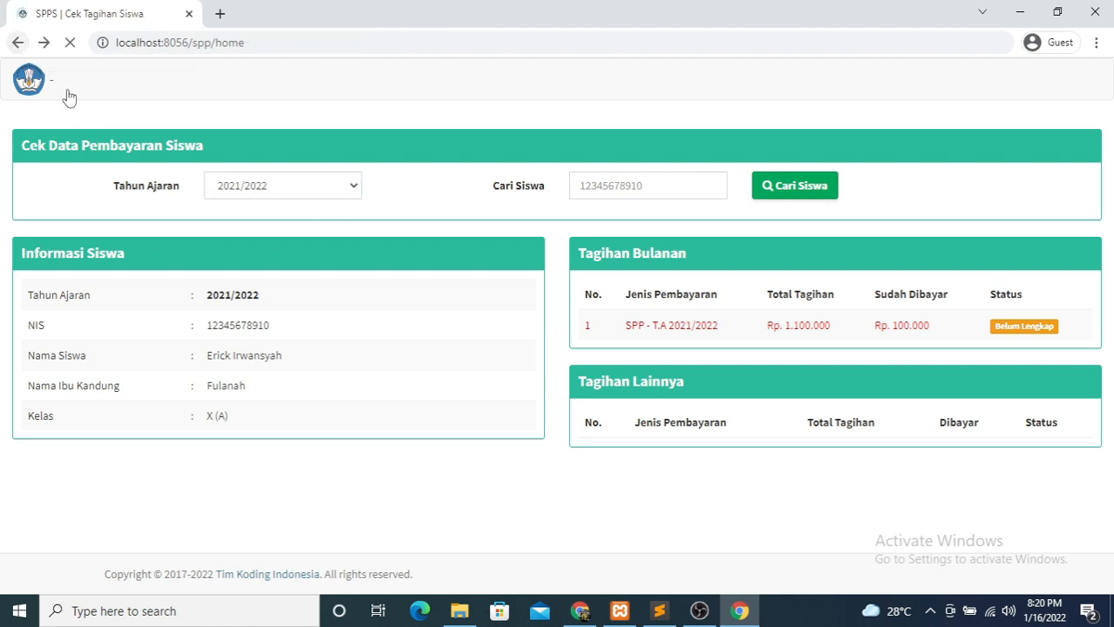
click(16, 44)
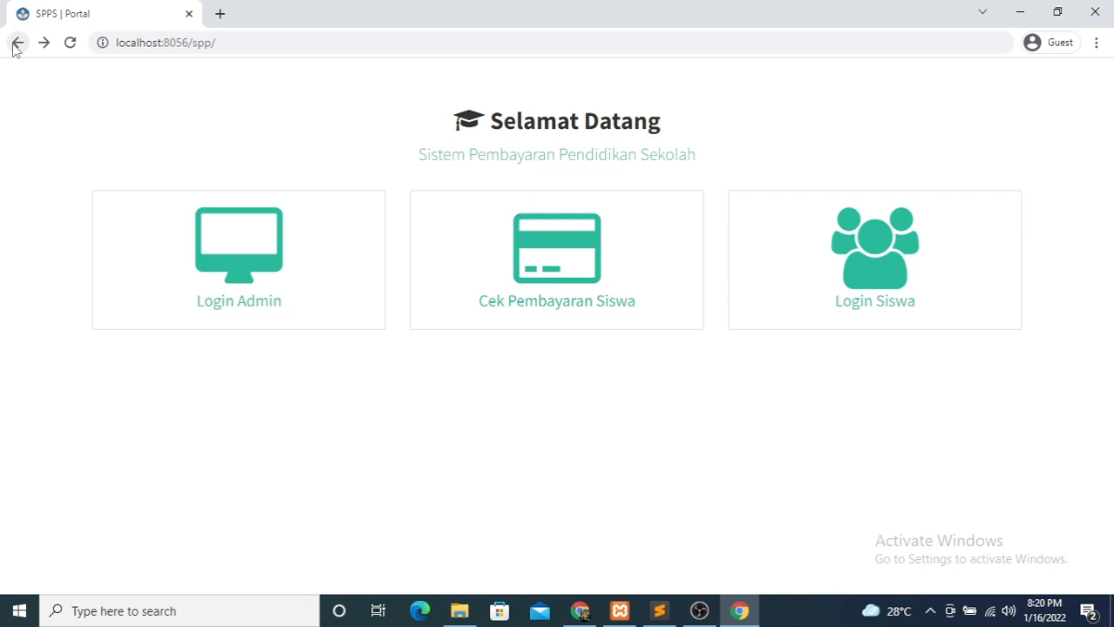
click(906, 299)
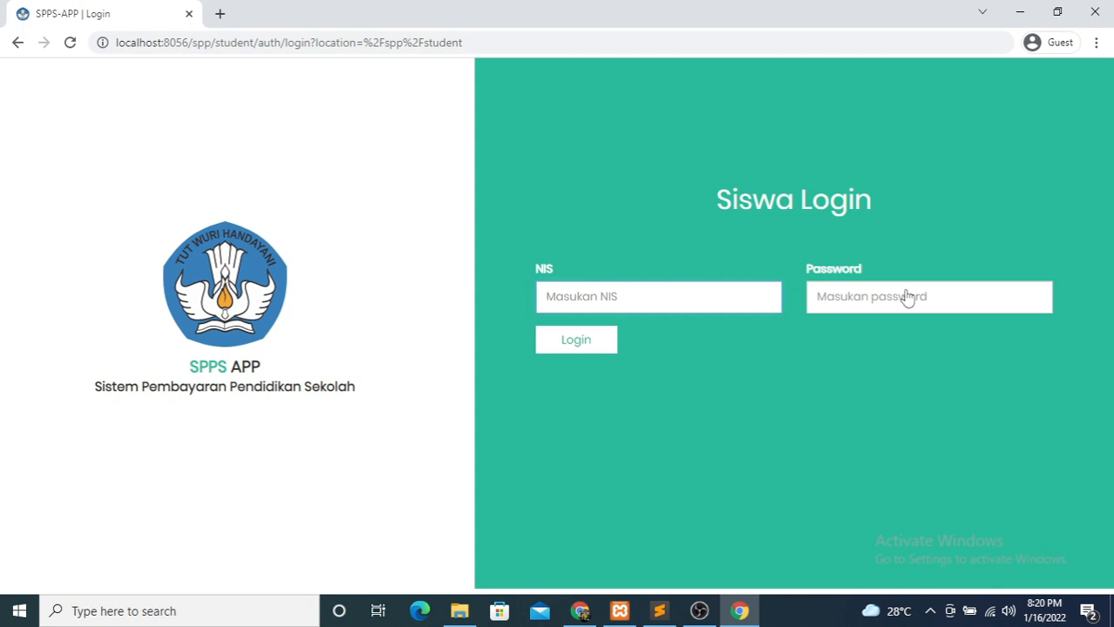
- Log in as the student with their NIS and password
text(12345678910)
click(907, 298)
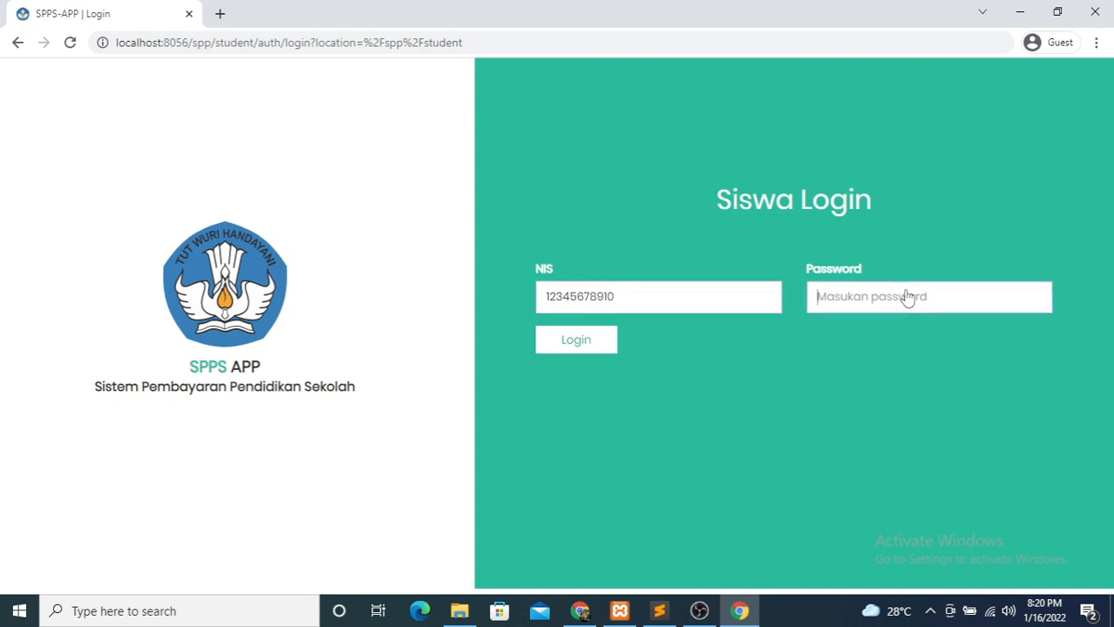
text(12345678)
key(Return)
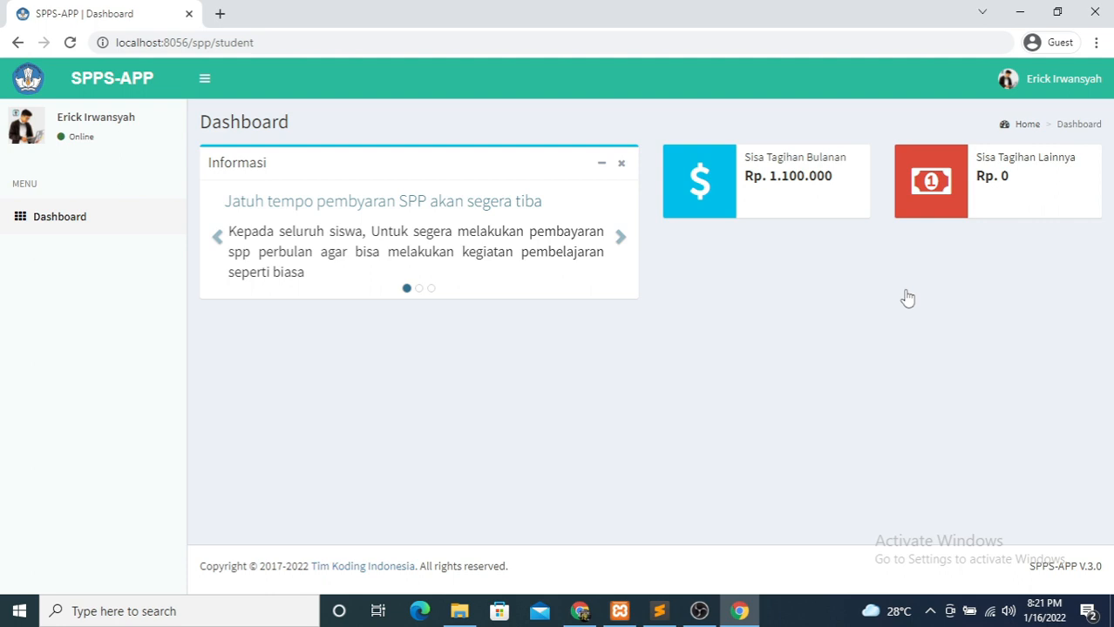
- View the student's Detail Profil page, then sign out of the student account
click(1054, 79)
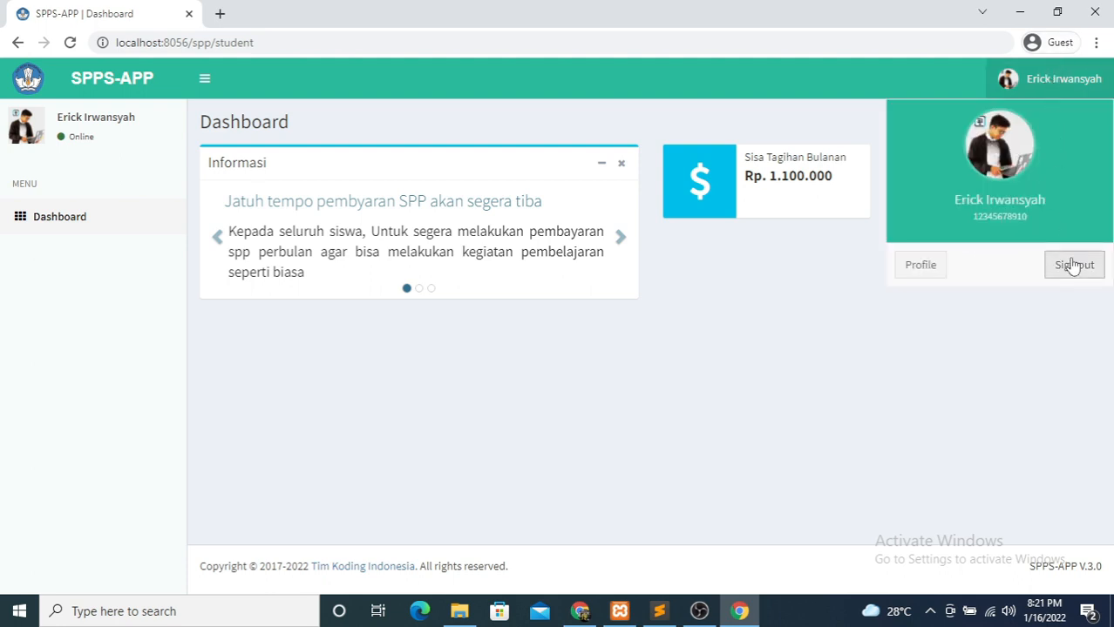
click(921, 266)
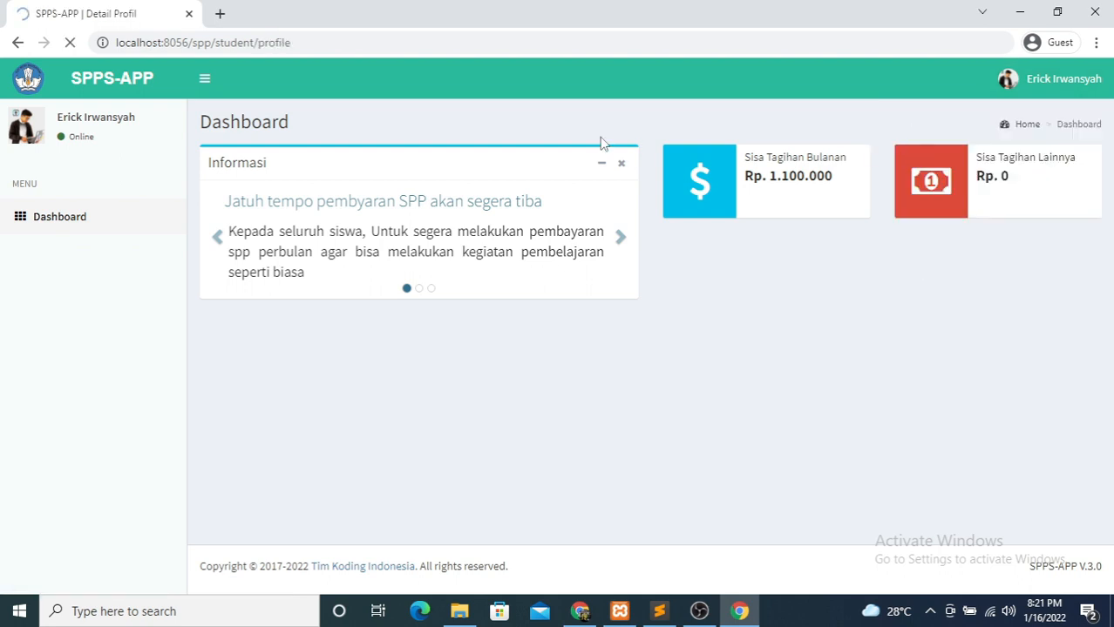
scroll(610, 270, down, 2)
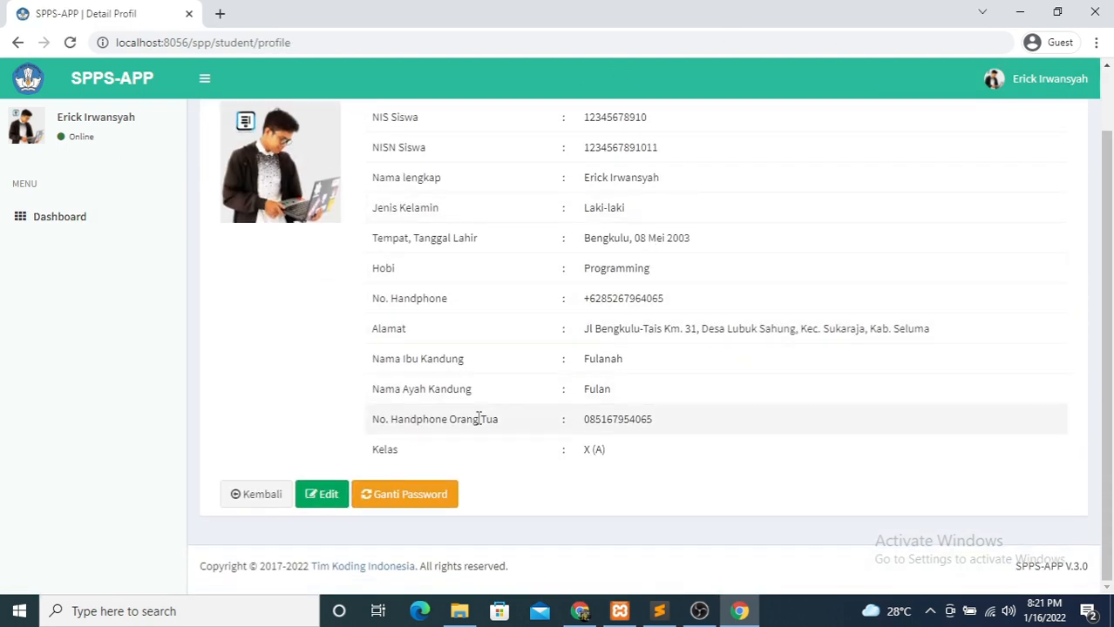
scroll(900, 218, up, 2)
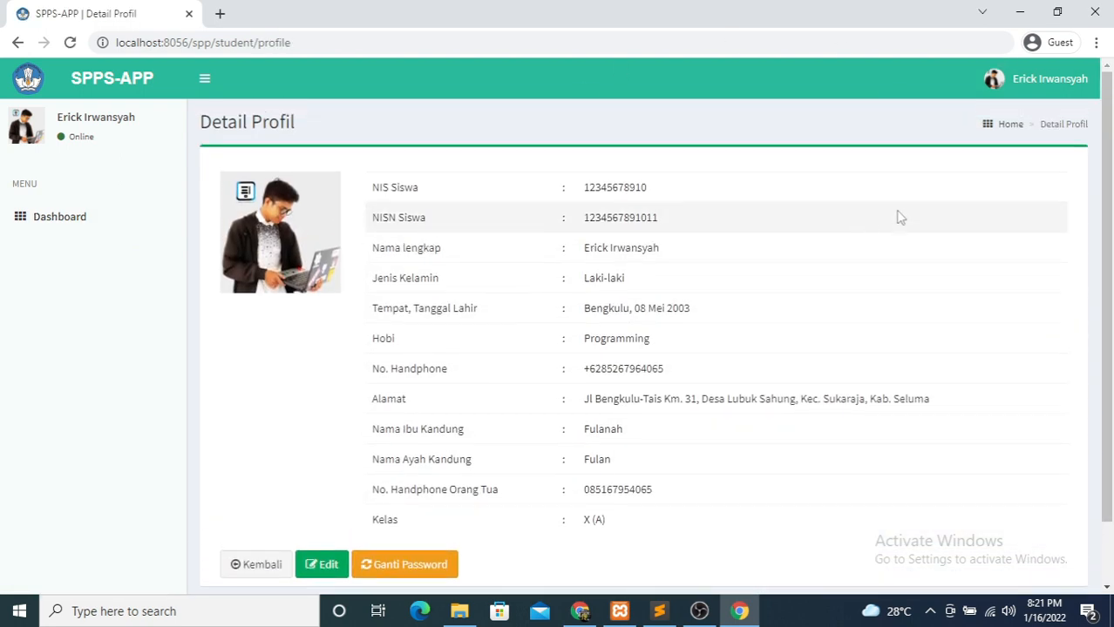
click(1011, 78)
click(1050, 259)
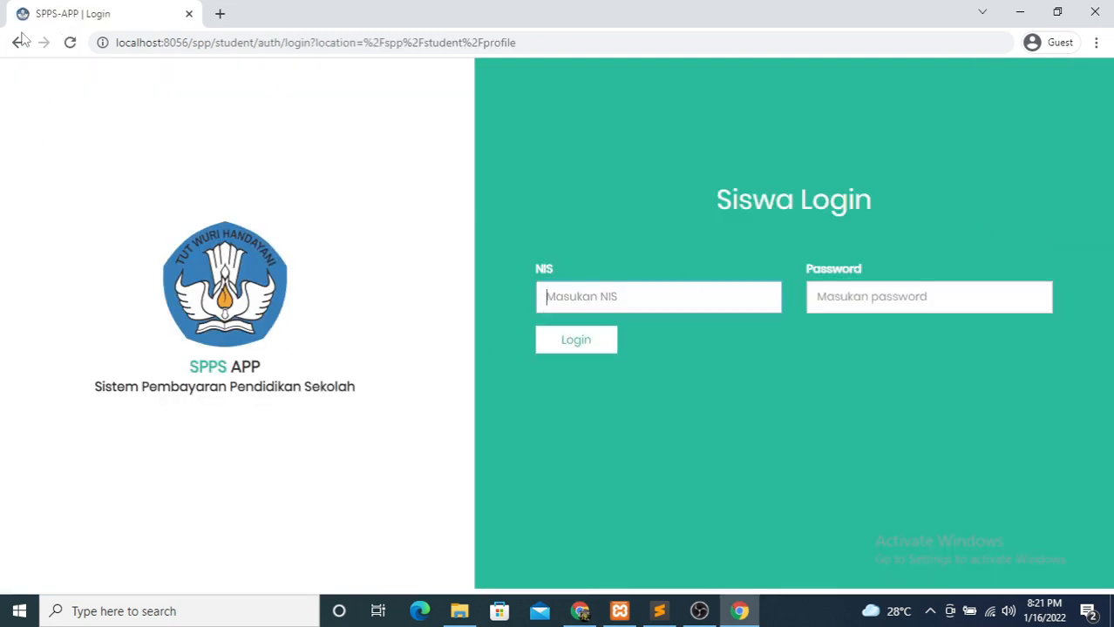
- Return to the portal at localhost:8056/spp/ and open the admin login page
click(18, 42)
click(18, 45)
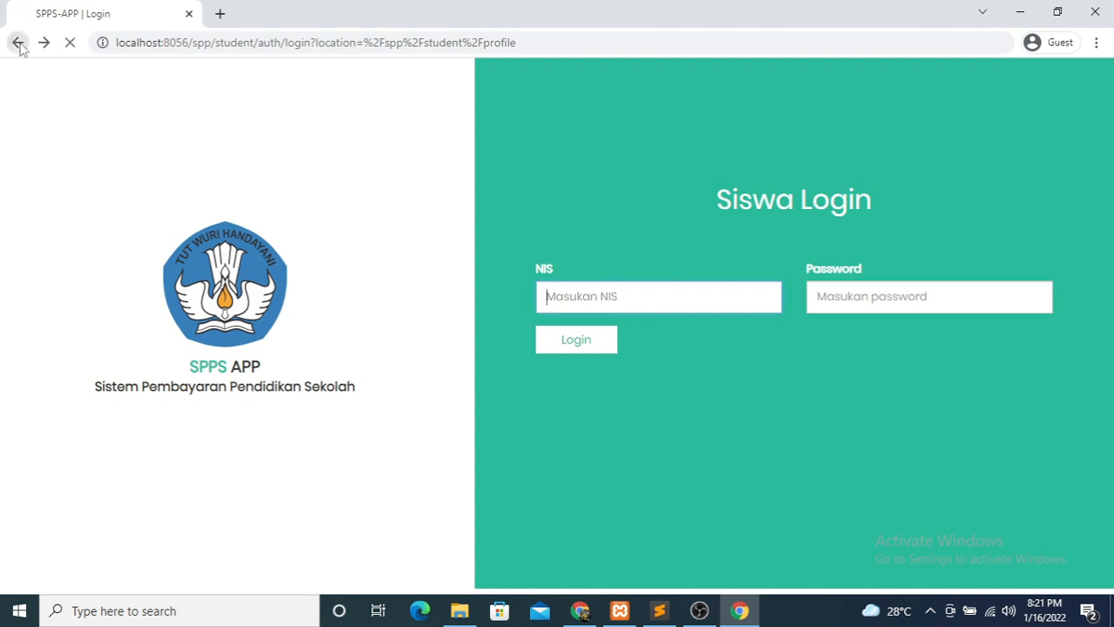
click(20, 44)
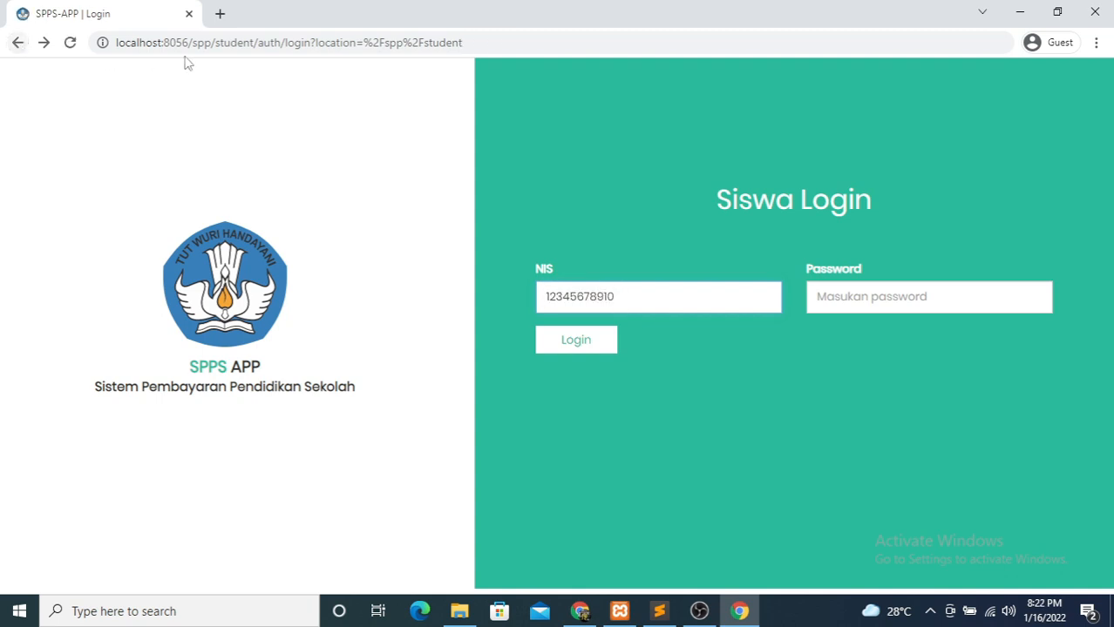
drag(211, 42, 584, 55)
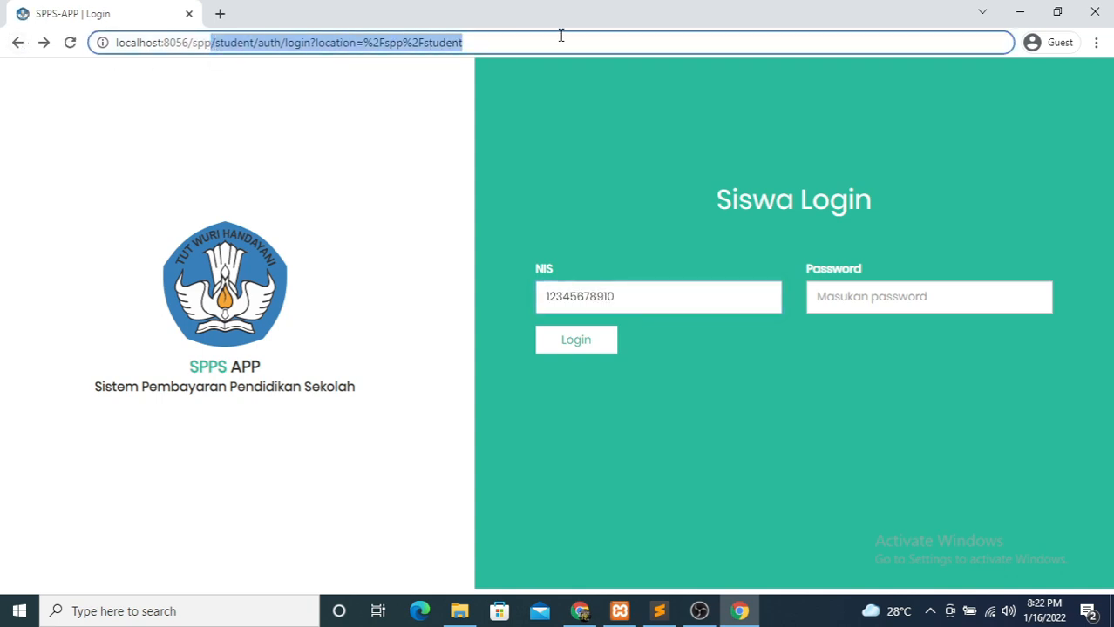
key(BackSpace)
key(Return)
click(294, 273)
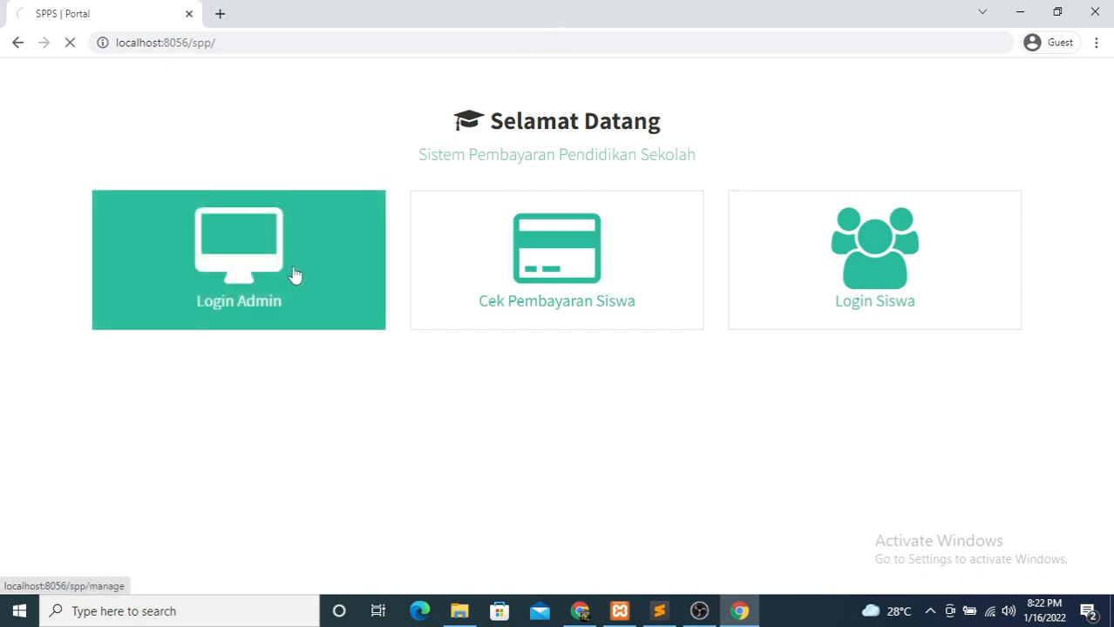
- Log in as administrator with the admin email and password
click(617, 298)
text(admi)
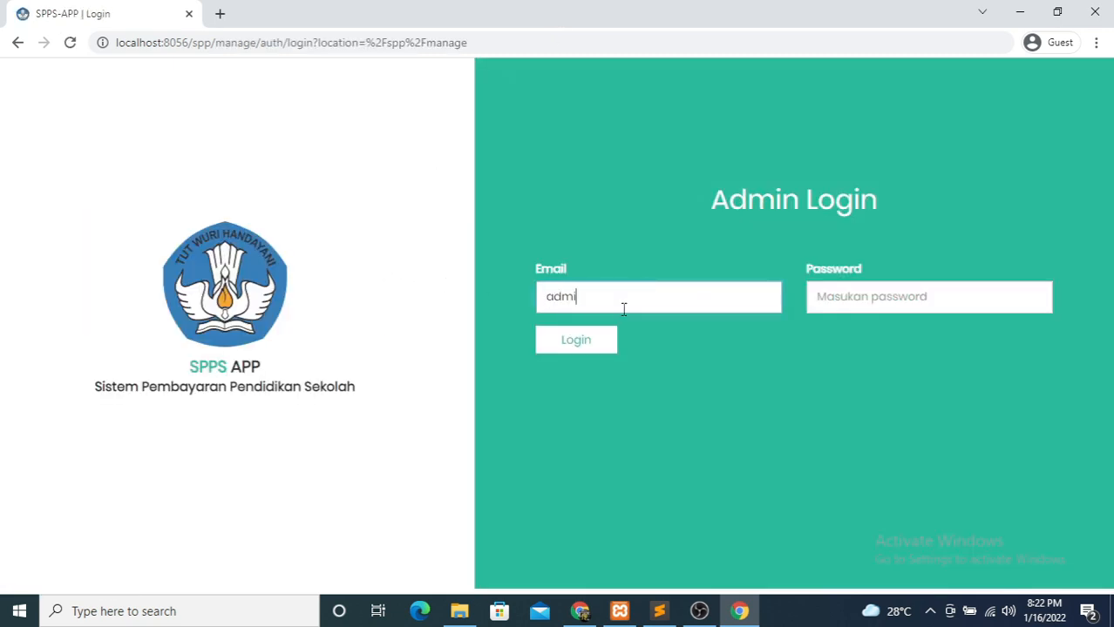
text(n@admin.com)
key(Tab)
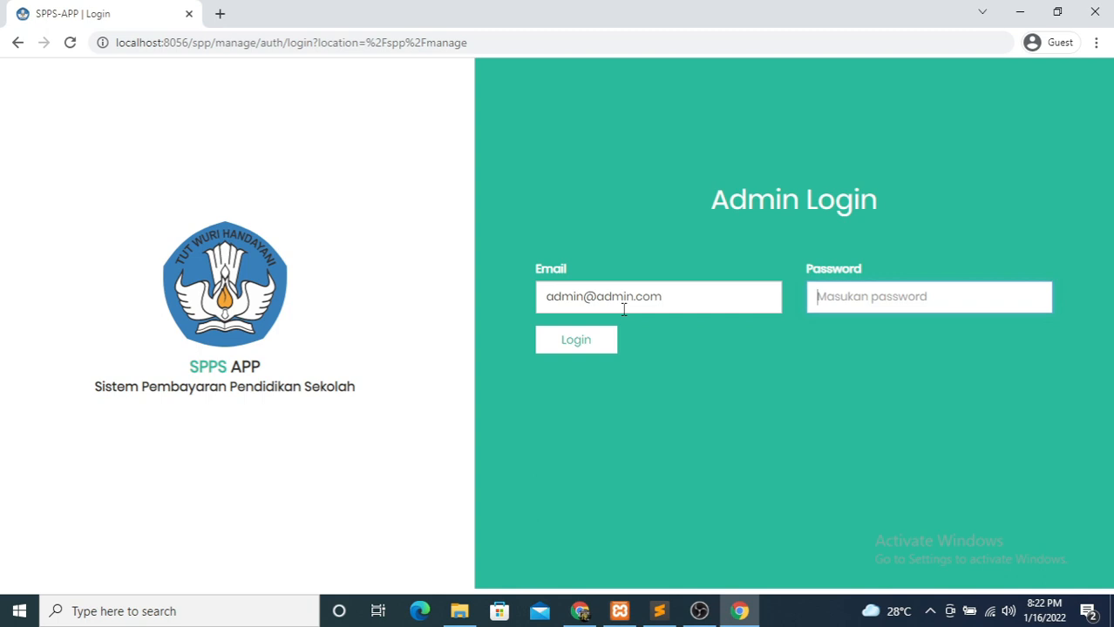
text(1234)
key(Return)
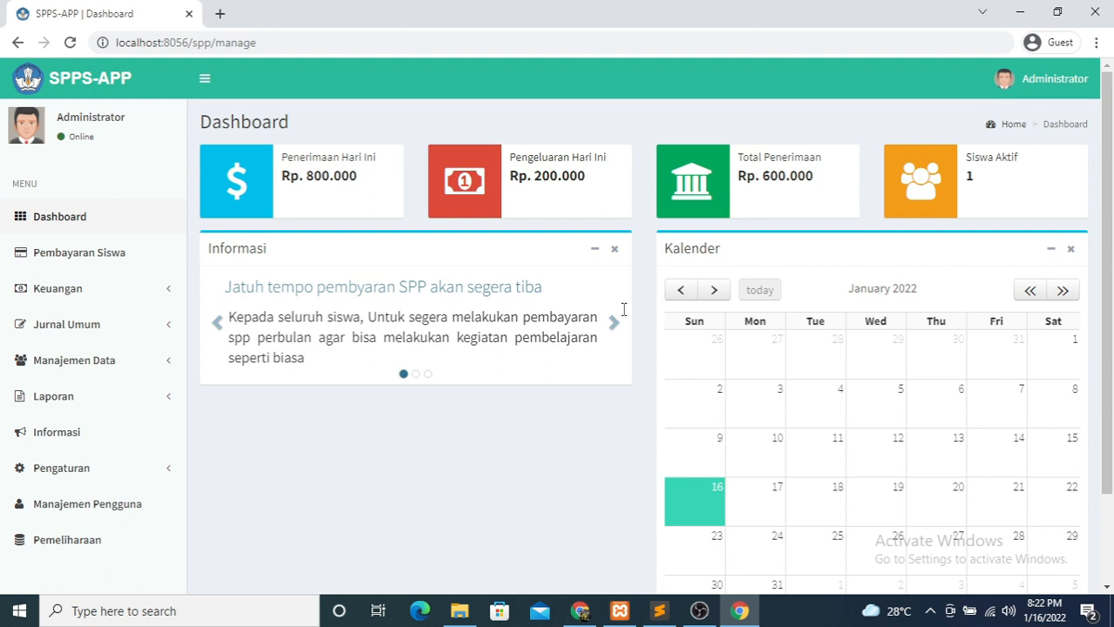
- Open the Pembayaran Siswa page from the admin sidebar
scroll(840, 534, down, 2)
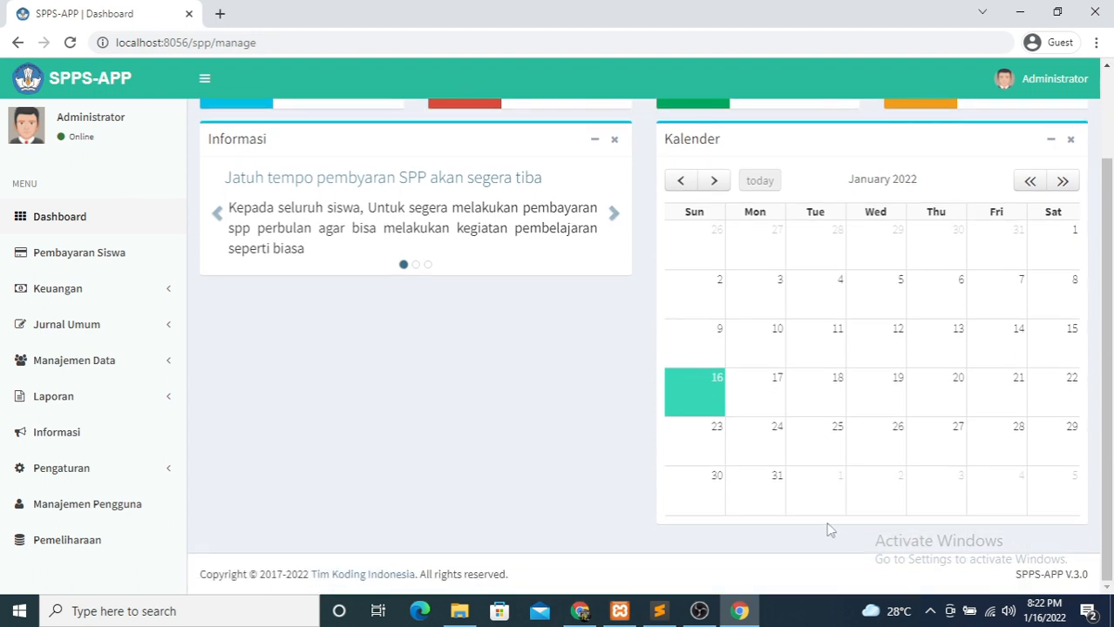
scroll(828, 527, up, 2)
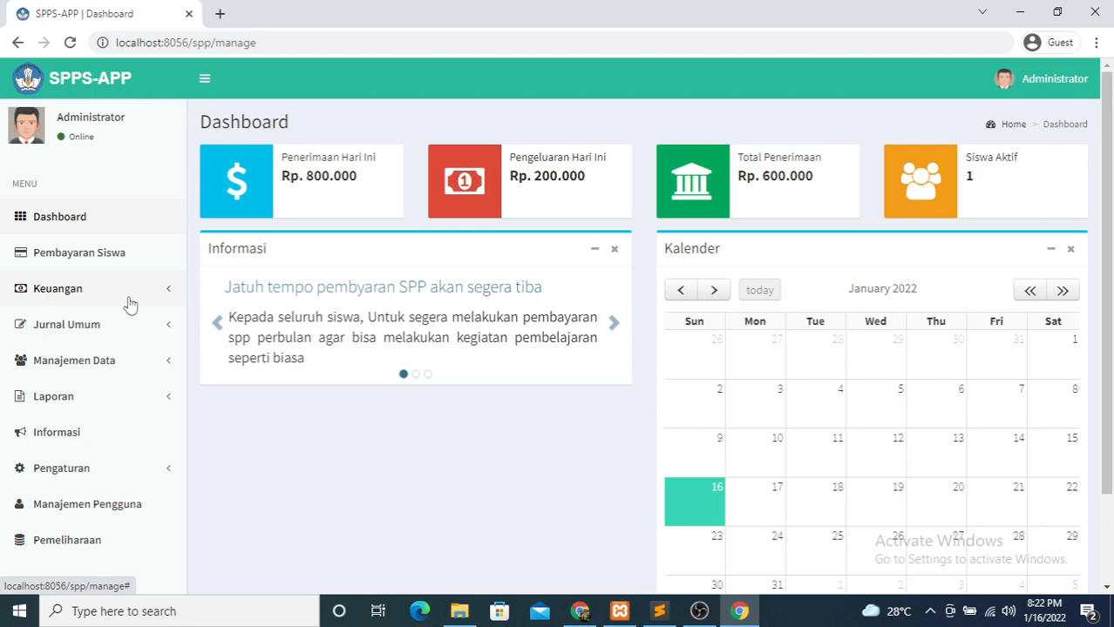
click(113, 273)
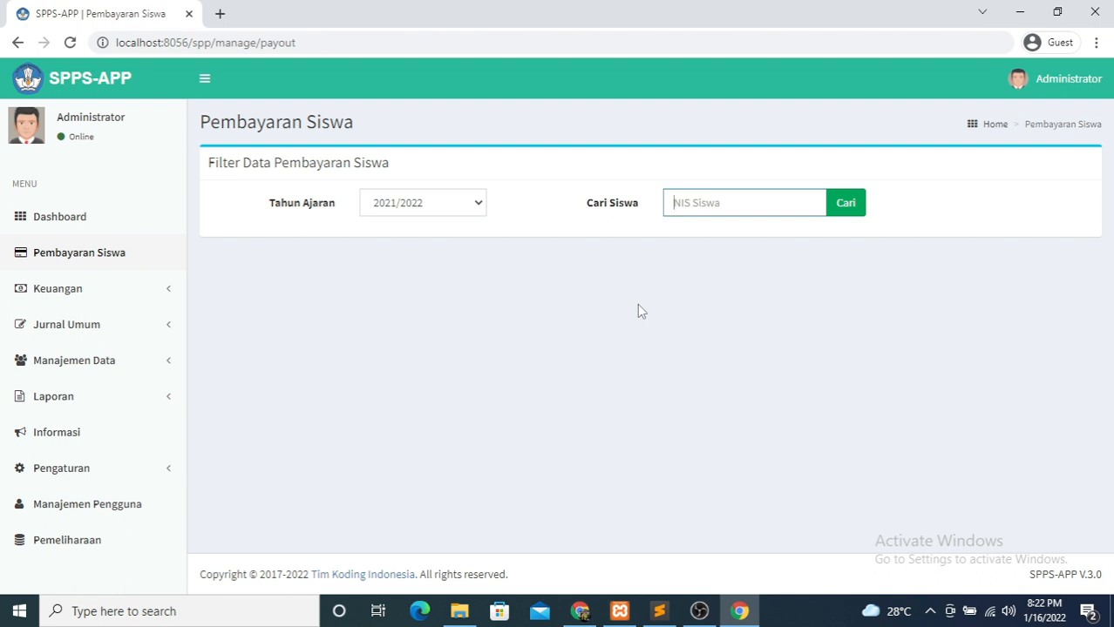
- Look up the student by NIS and scroll to the monthly SPP installment table
text(12345678910)
key(Return)
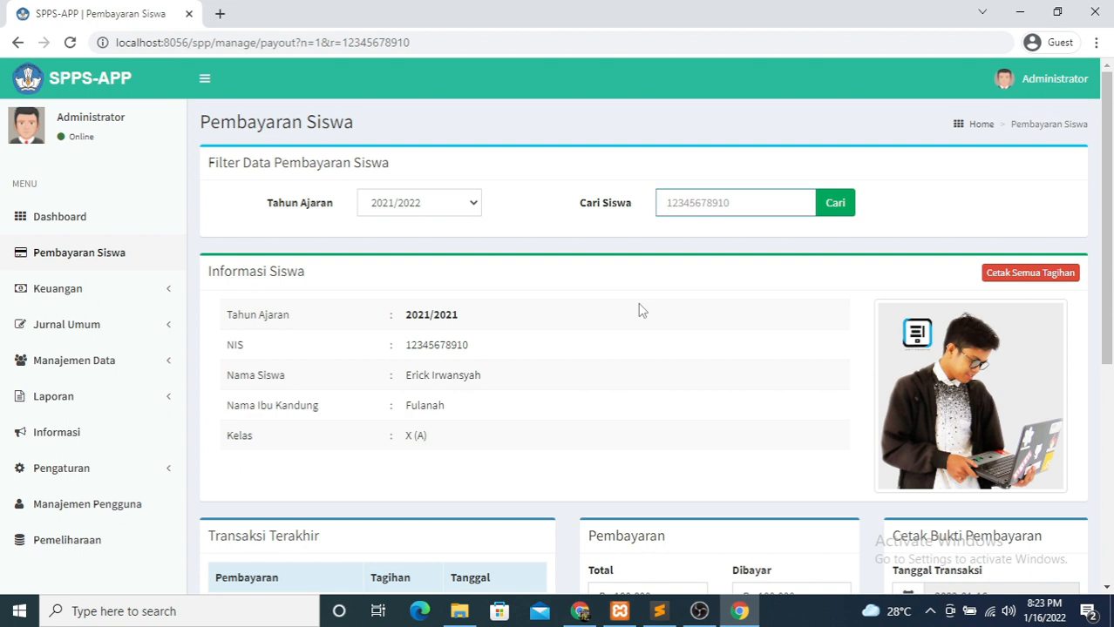
scroll(633, 307, down, 2)
scroll(634, 307, down, 1)
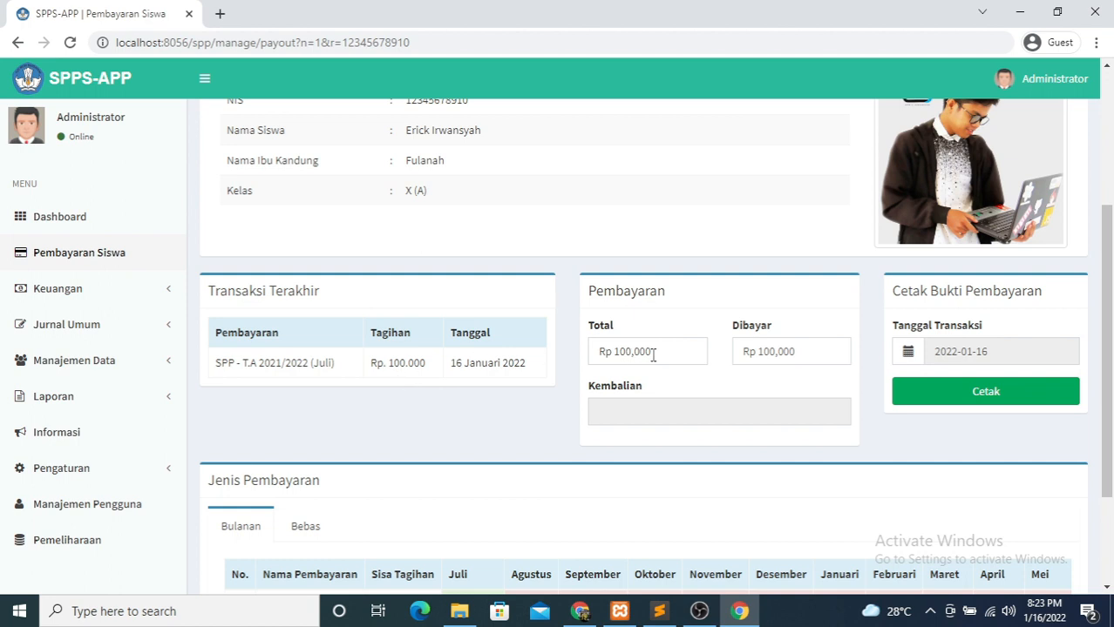
scroll(653, 355, down, 2)
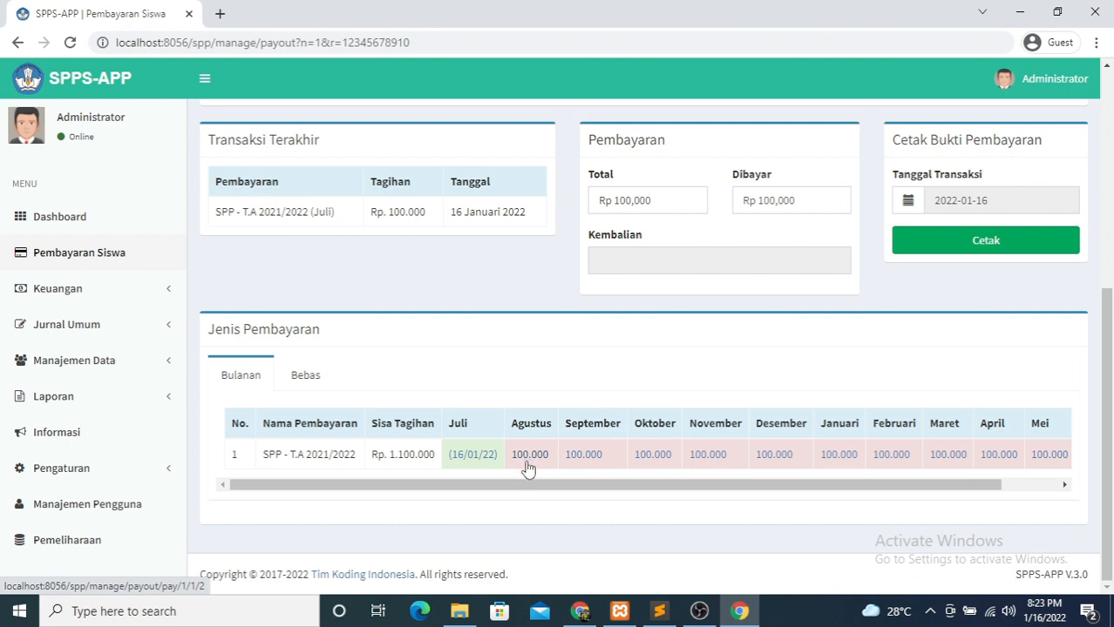
- Pay the Agustus SPP installment, leaving Rp. 1.000.000 outstanding for 2021/2022
click(531, 456)
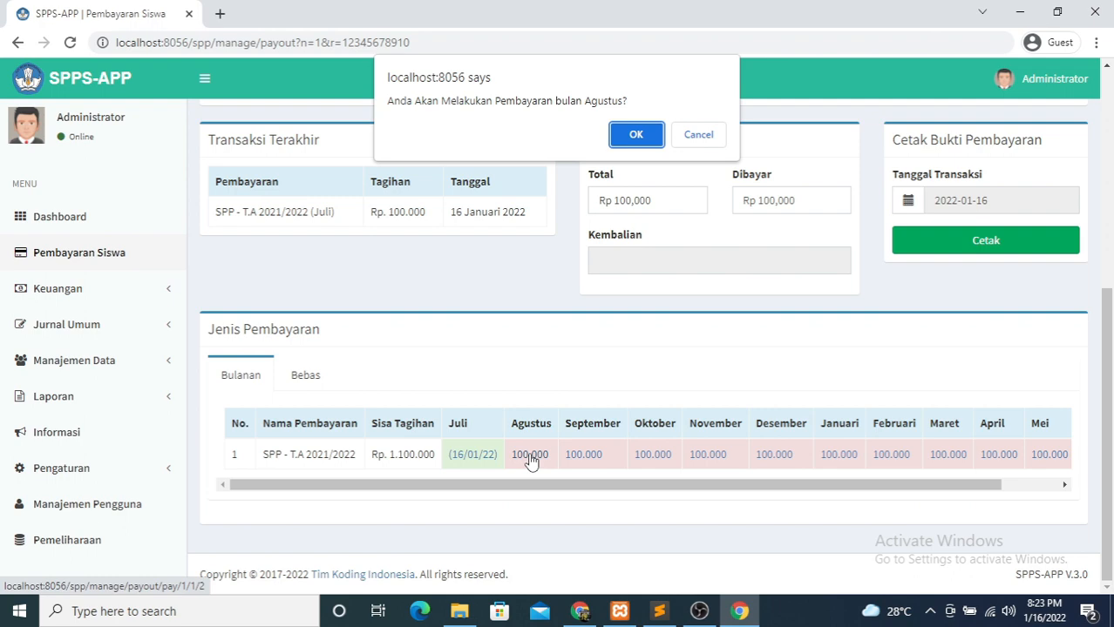
key(Return)
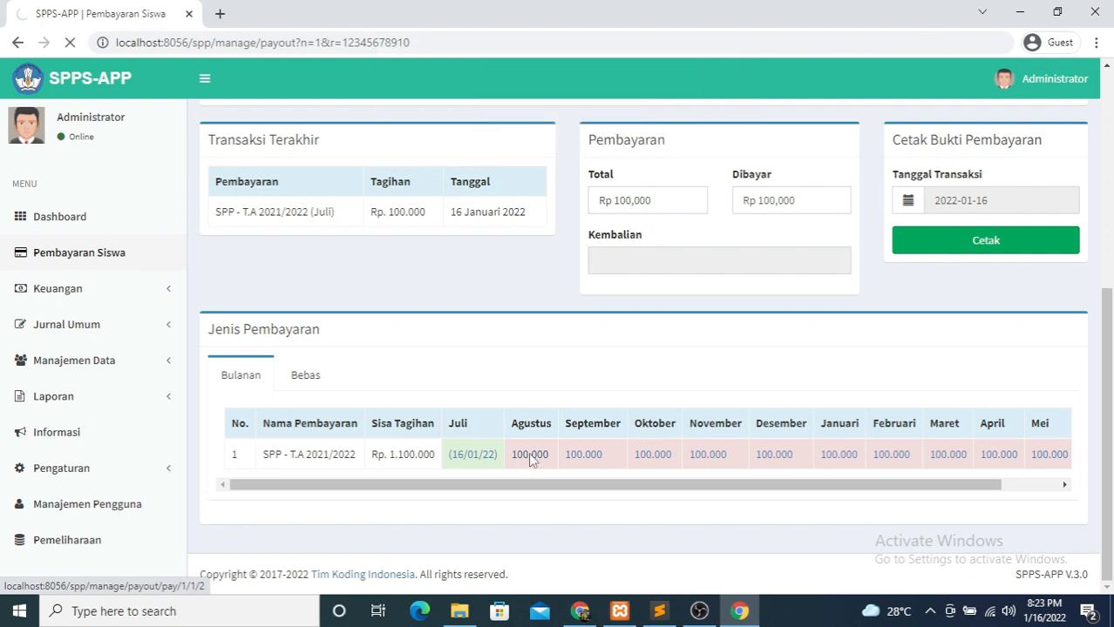
scroll(766, 398, down, 4)
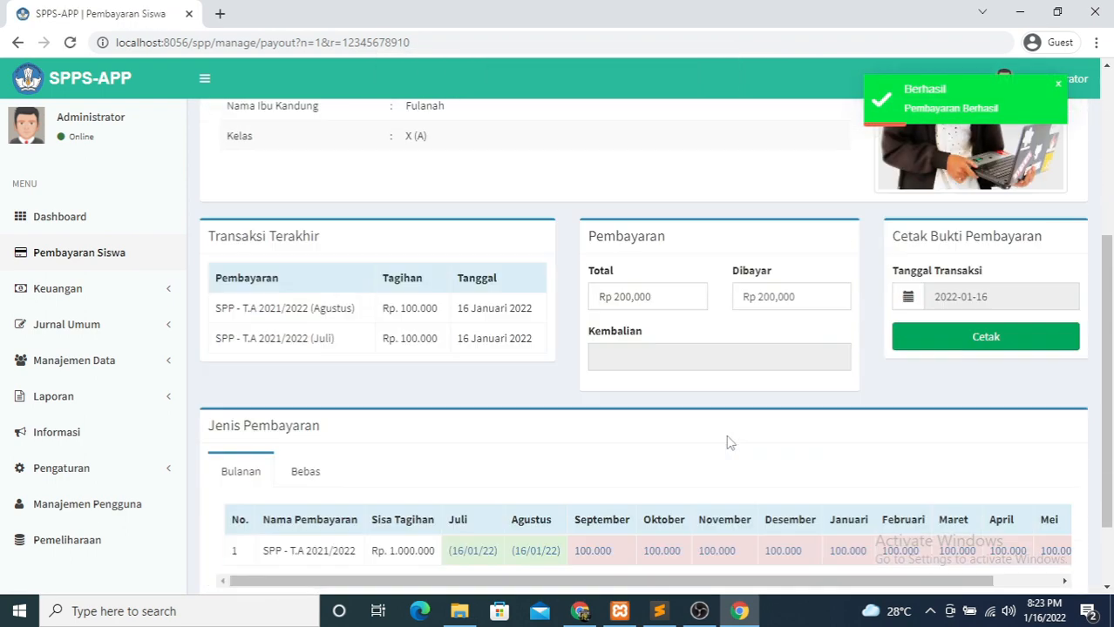
scroll(730, 443, down, 2)
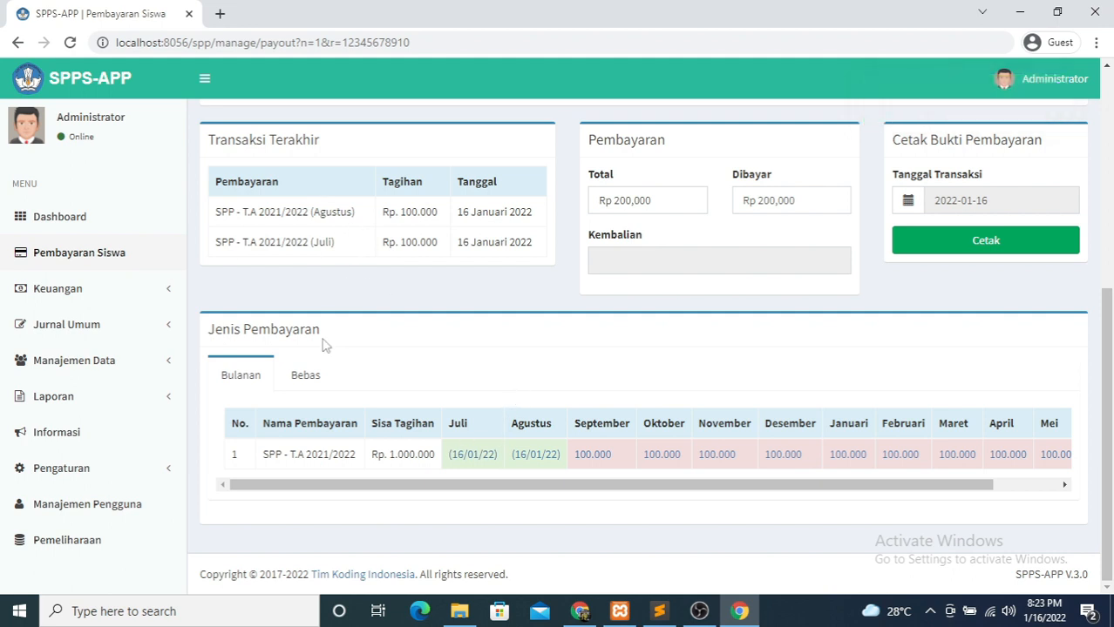
- Generate the Bukti Pembayaran receipt for July and August SPP (Rp. 200.000), then return to the payment page
click(963, 249)
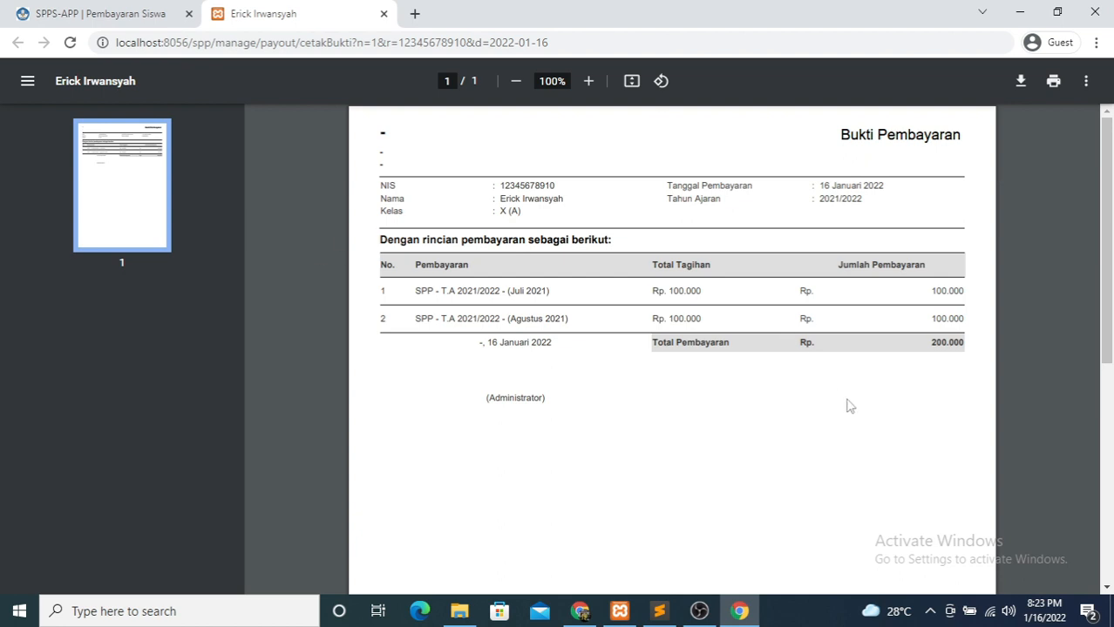
click(96, 13)
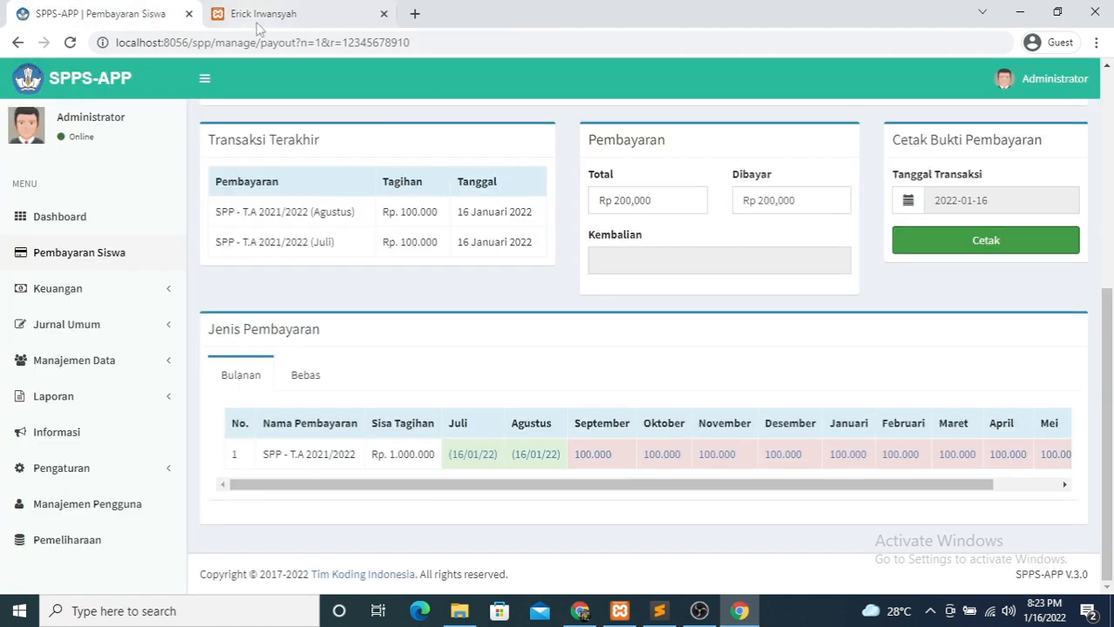
- Close the receipt tab and review the student's recent transactions, Bebas and Bulanan payments
click(383, 14)
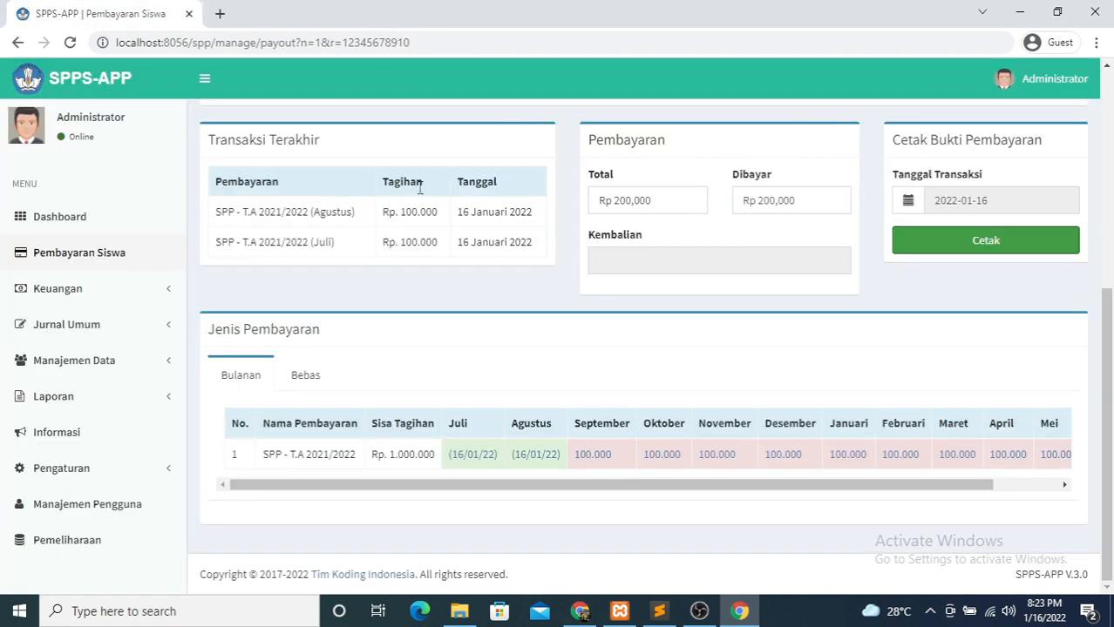
scroll(681, 353, up, 2)
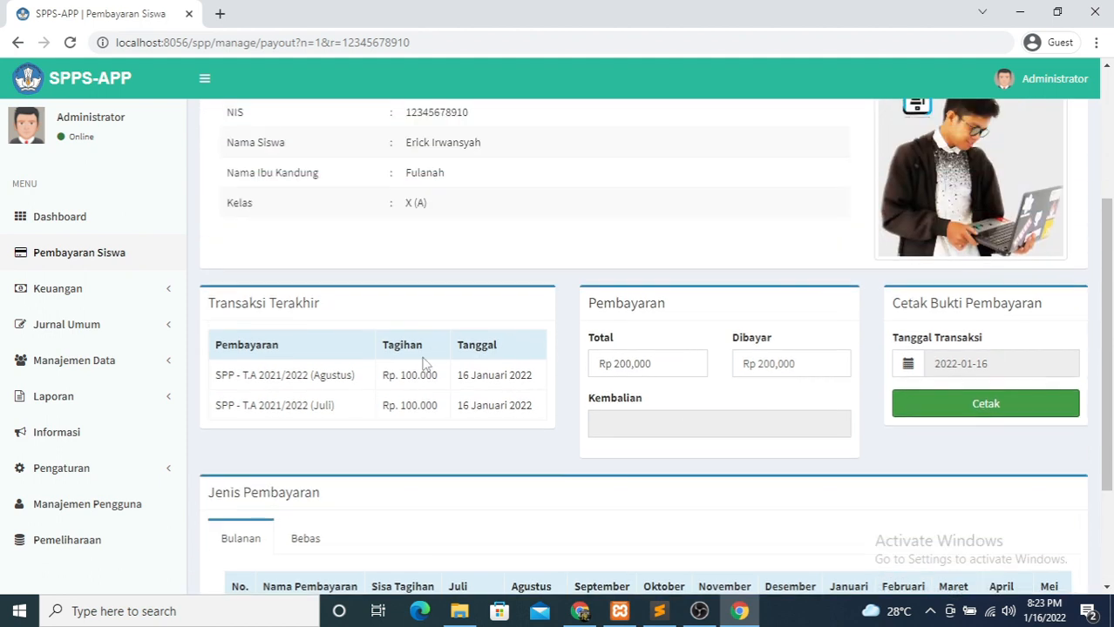
drag(221, 393, 428, 452)
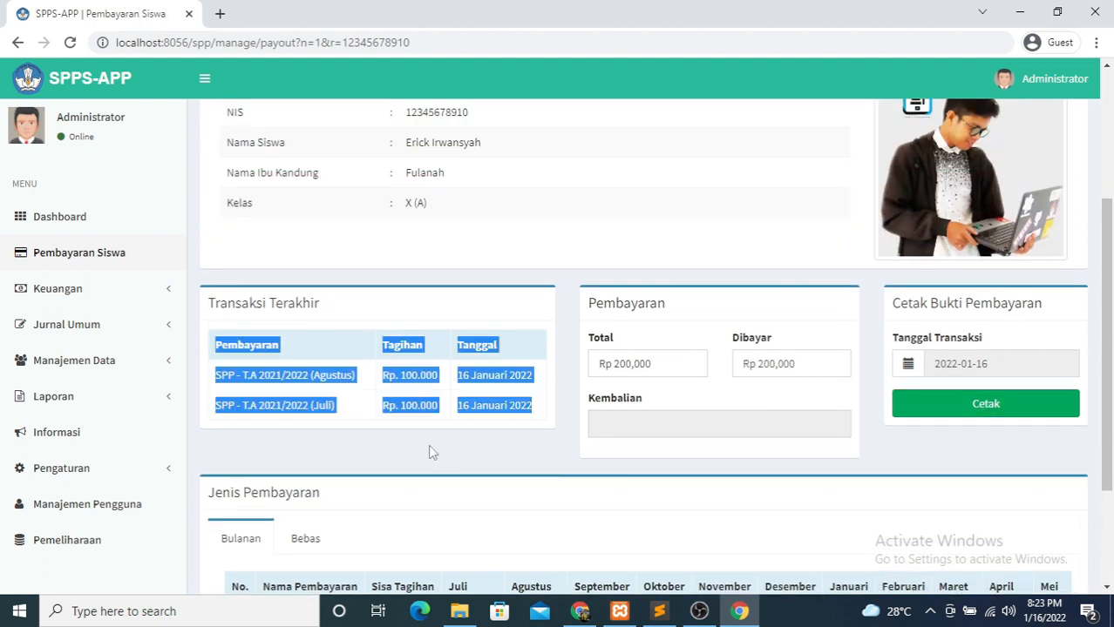
click(553, 426)
scroll(457, 450, down, 2)
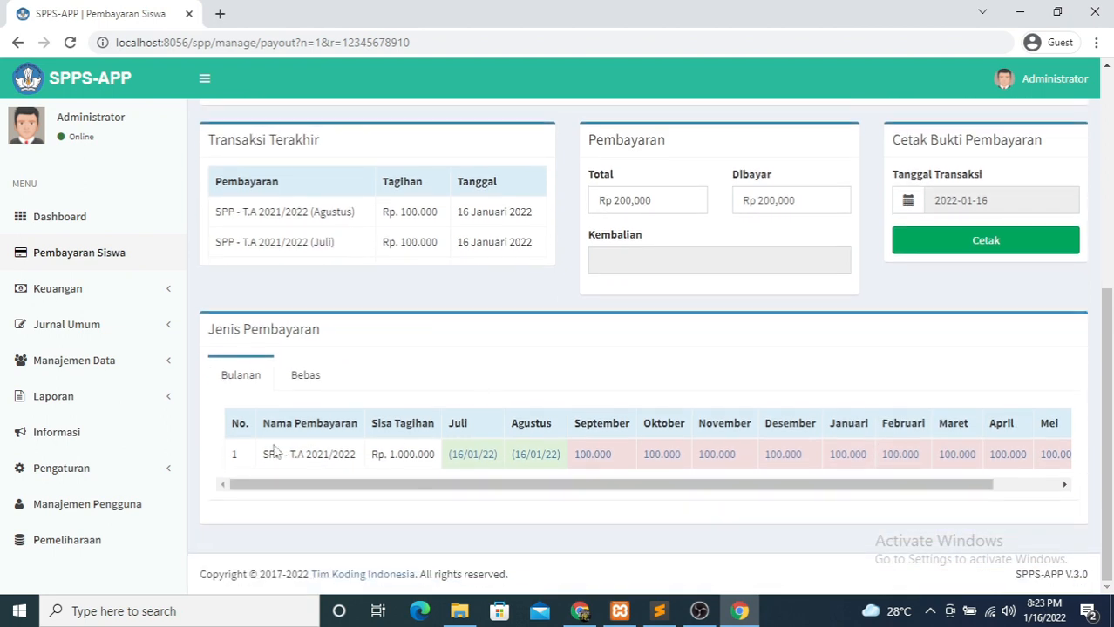
click(302, 385)
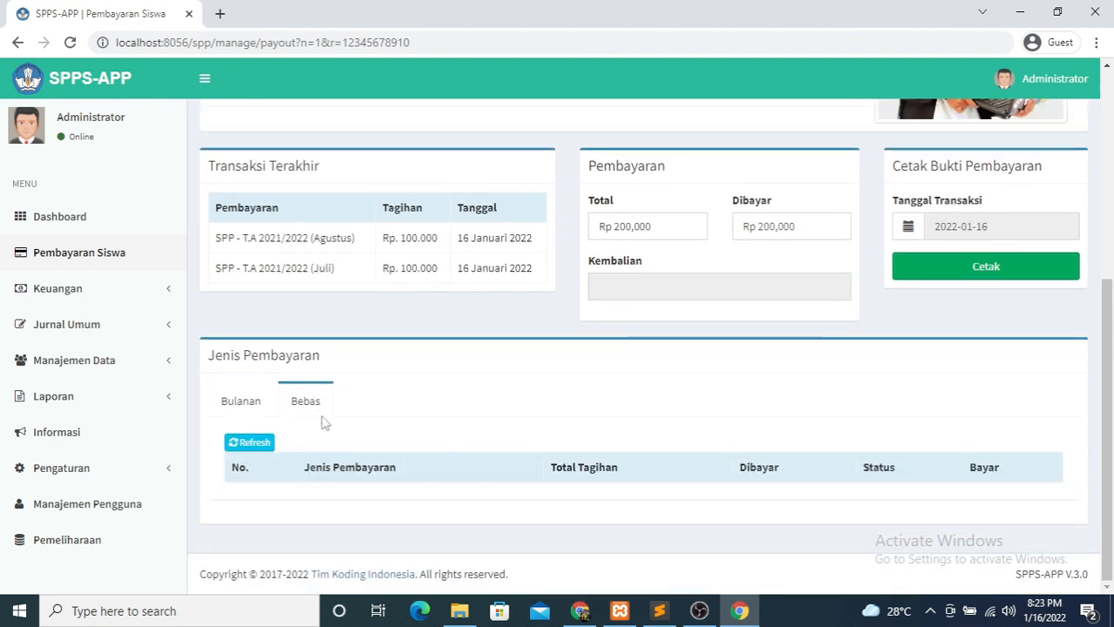
click(244, 410)
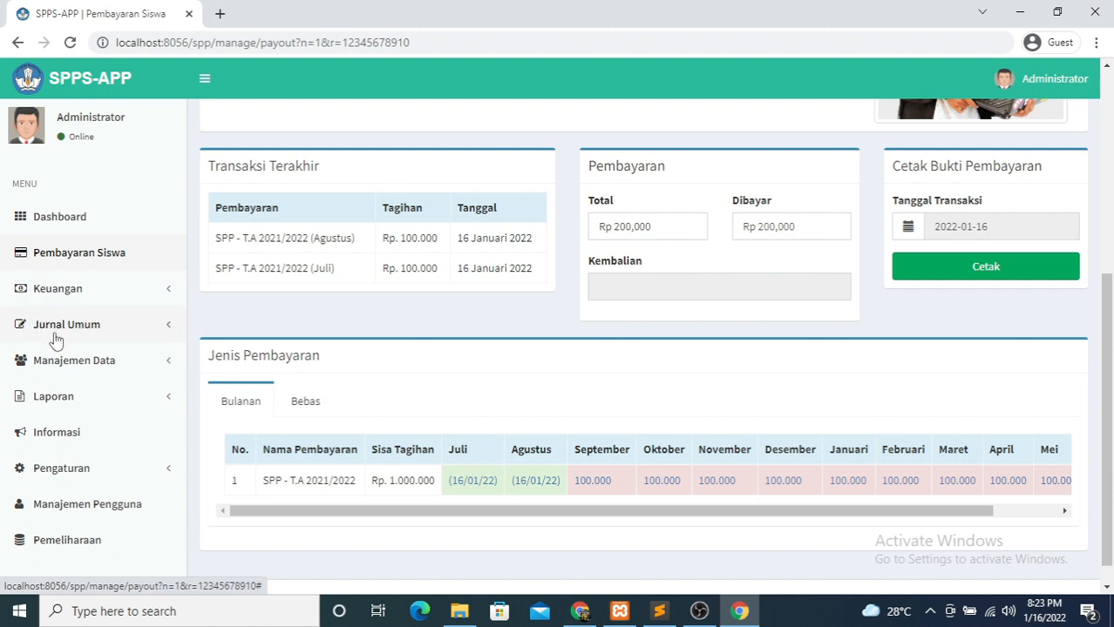
- Under Keuangan > Pos Keuangan, save a new post 'Uang Bangunan' described 'Sumbangan Bangunan'
click(54, 290)
click(68, 321)
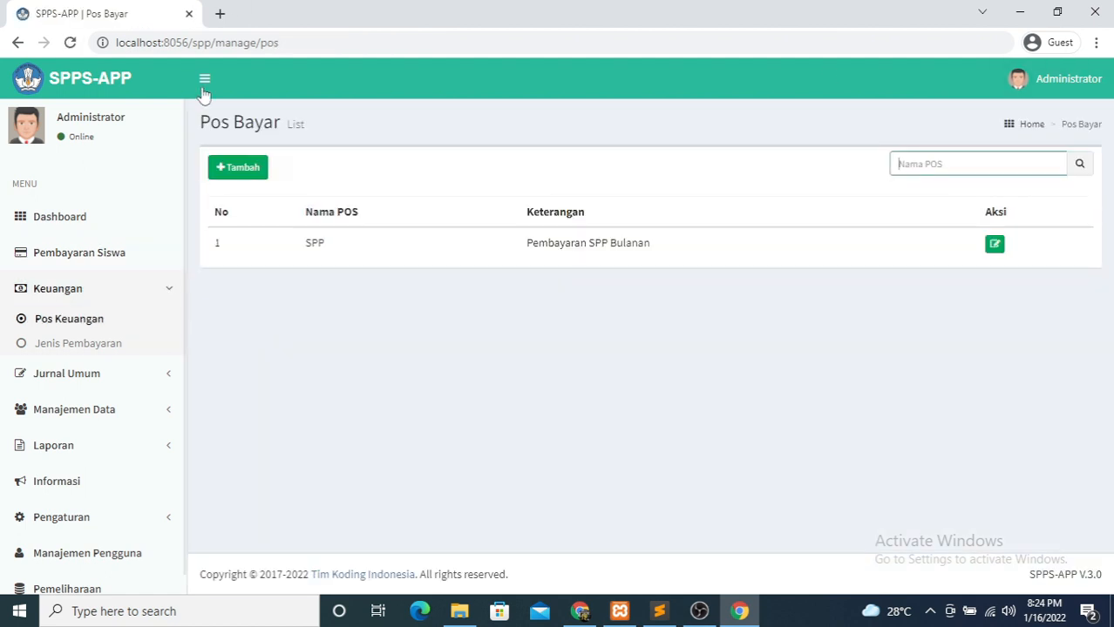
click(225, 171)
click(454, 184)
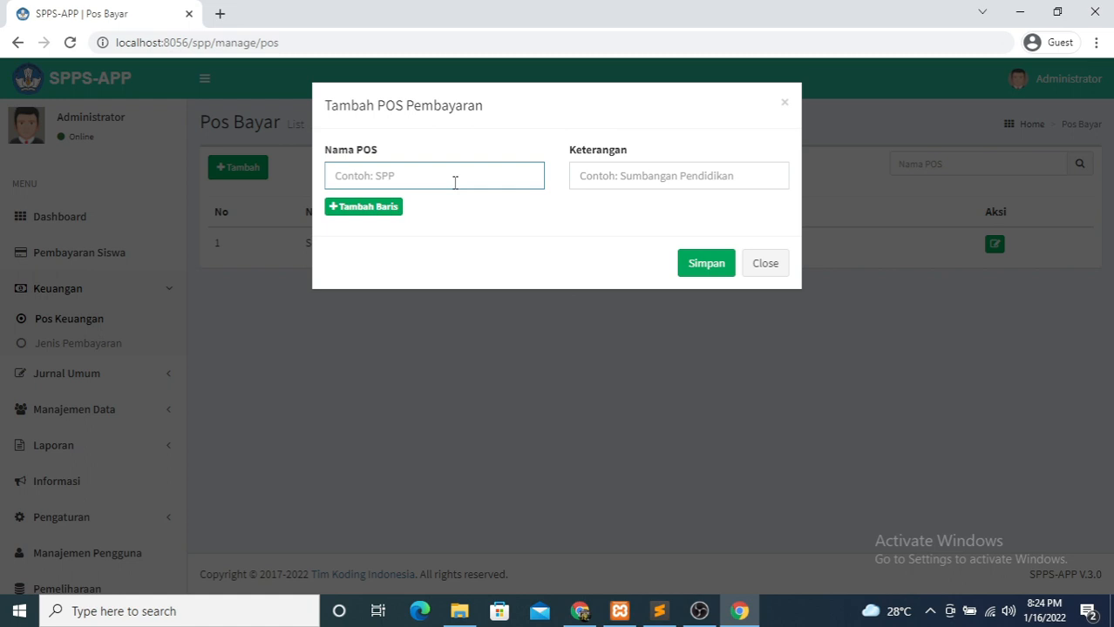
text(Uang ban Bangunan)
click(669, 176)
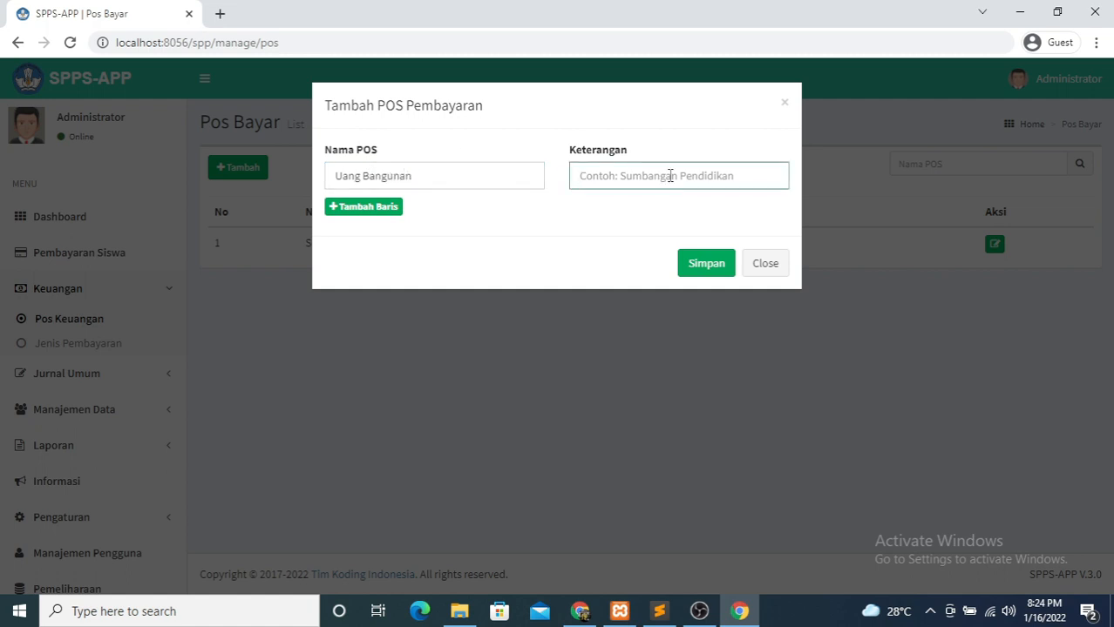
text(Sumbangan Bangunan)
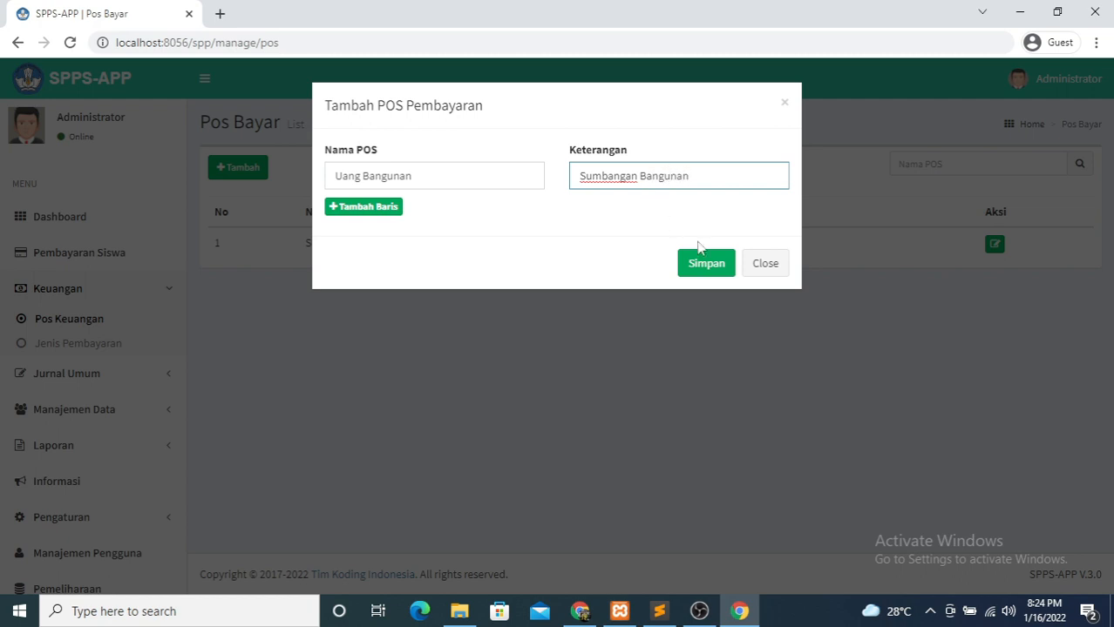
click(711, 267)
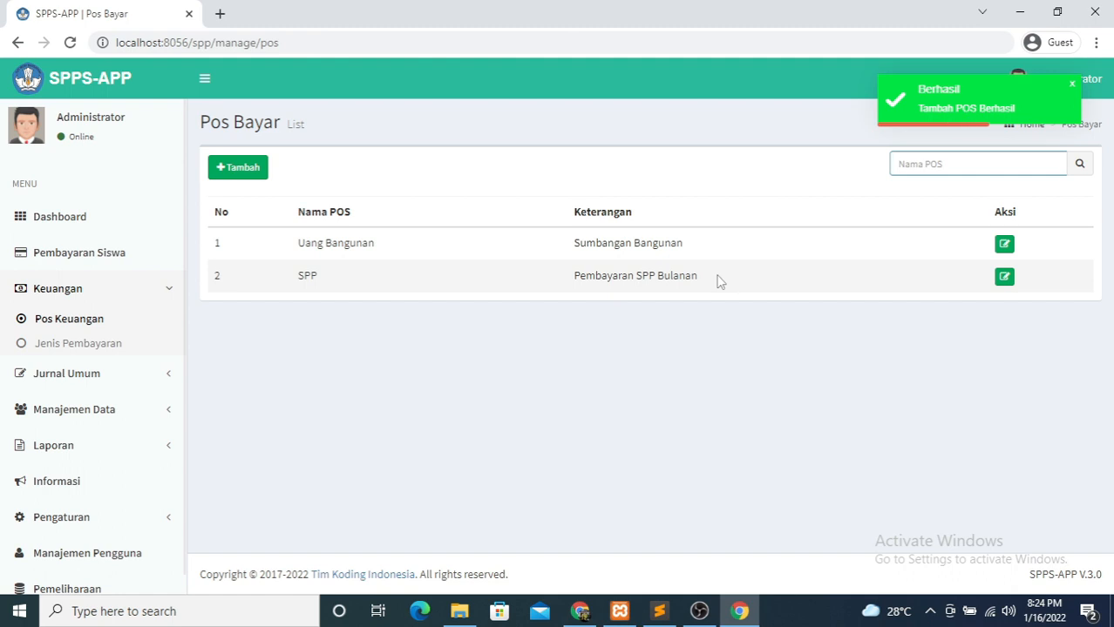
- Save a new payment type with post Uang Bangunan, year 2021/2022, and type Bebas
click(77, 347)
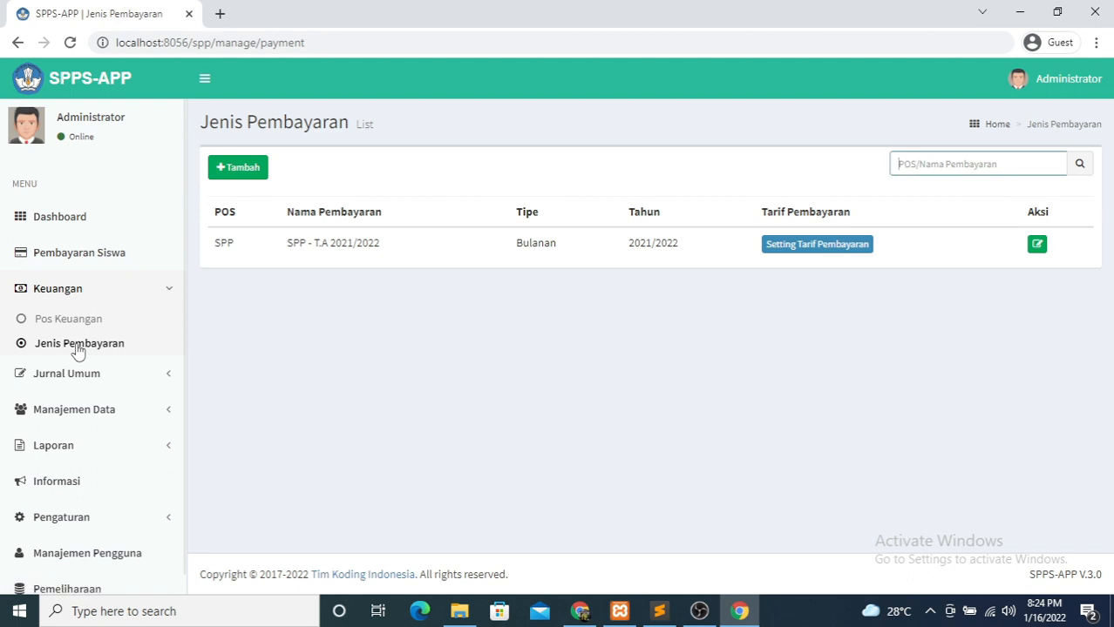
click(241, 176)
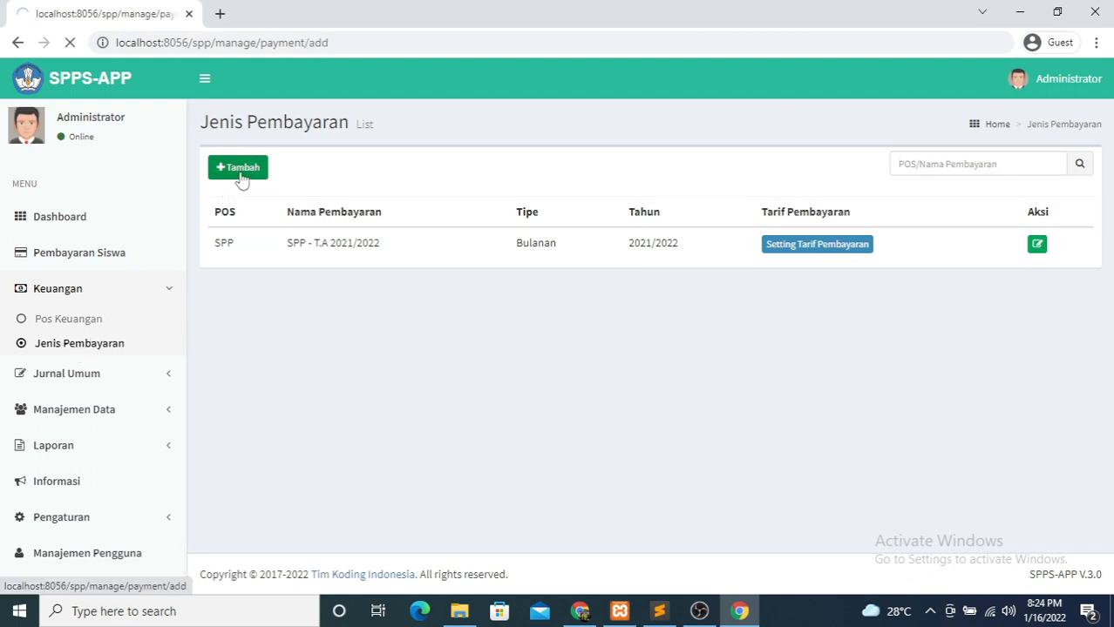
click(281, 198)
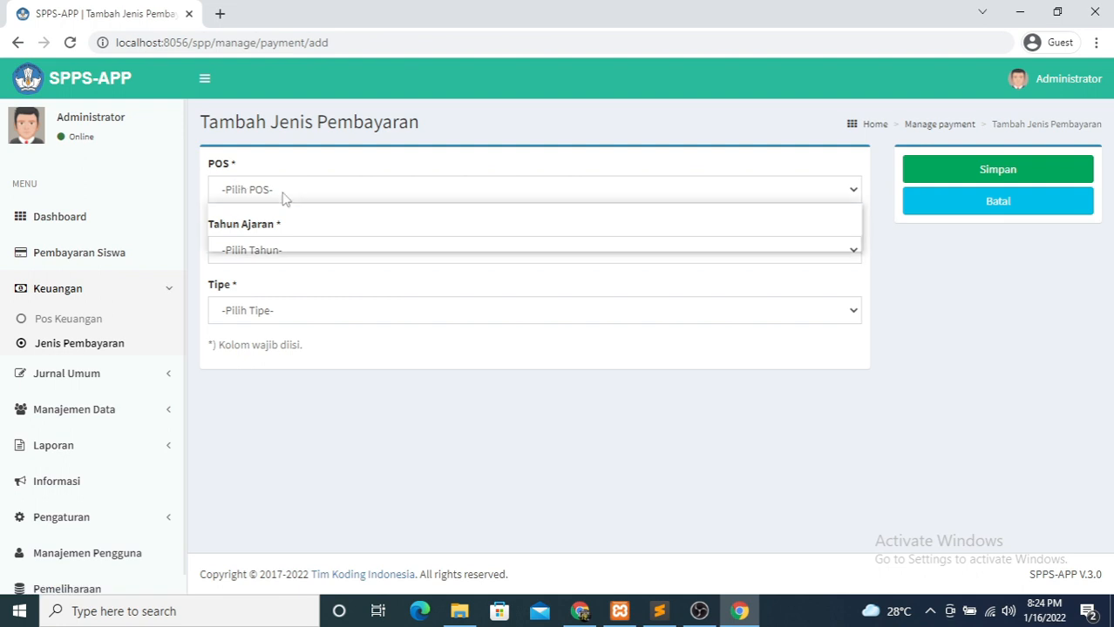
click(281, 228)
click(271, 251)
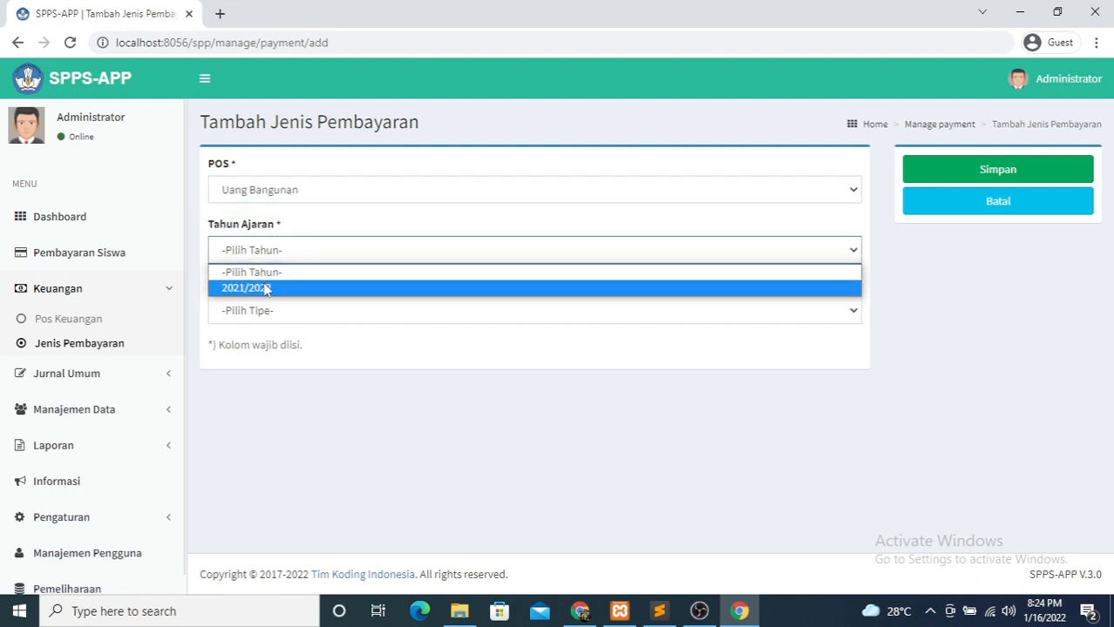
click(266, 289)
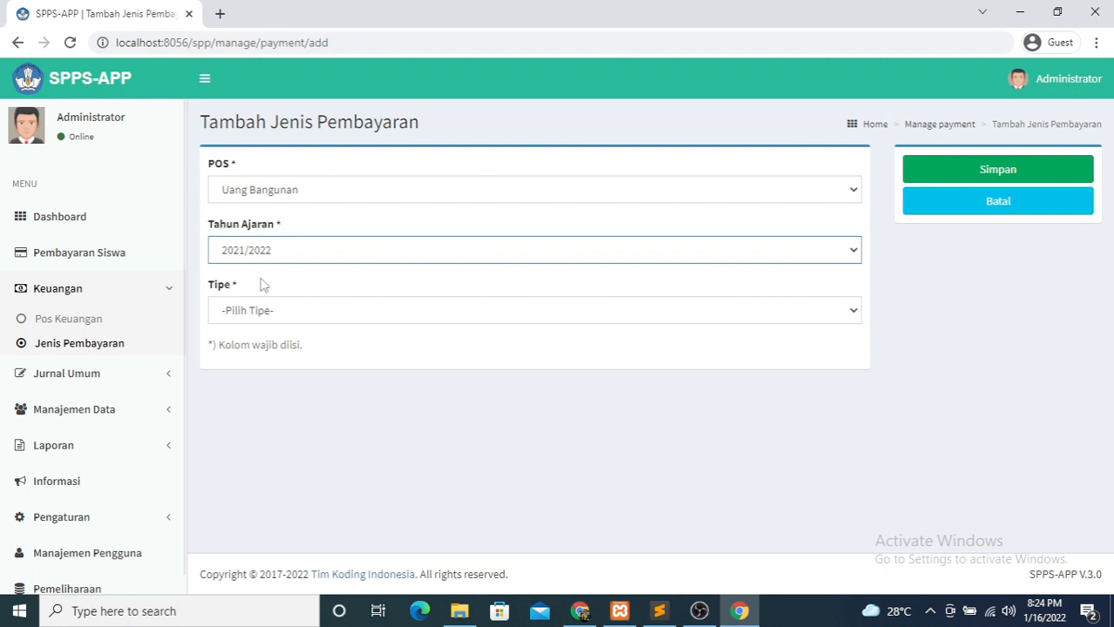
click(253, 310)
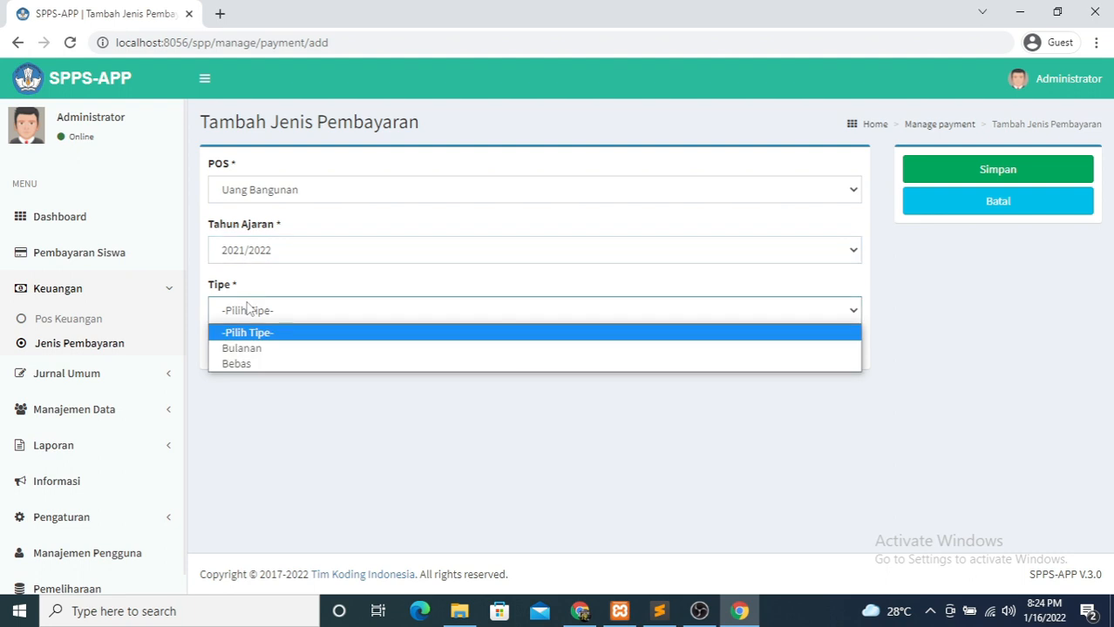
click(246, 365)
click(953, 180)
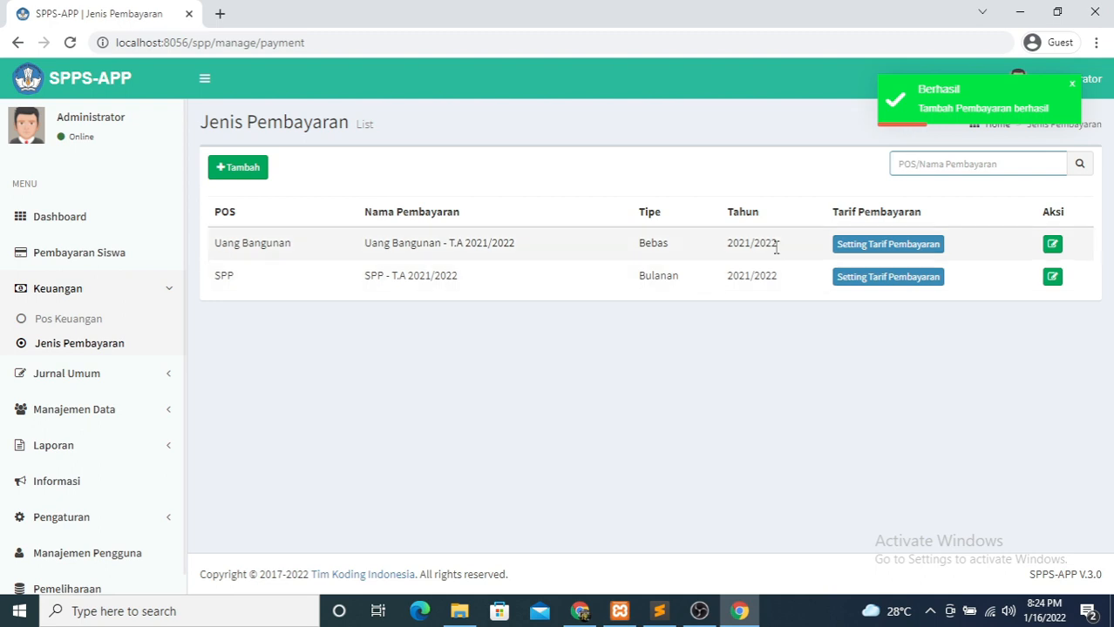
- Open the Uang Bangunan tariff settings and filter the list to class X (A)
click(871, 249)
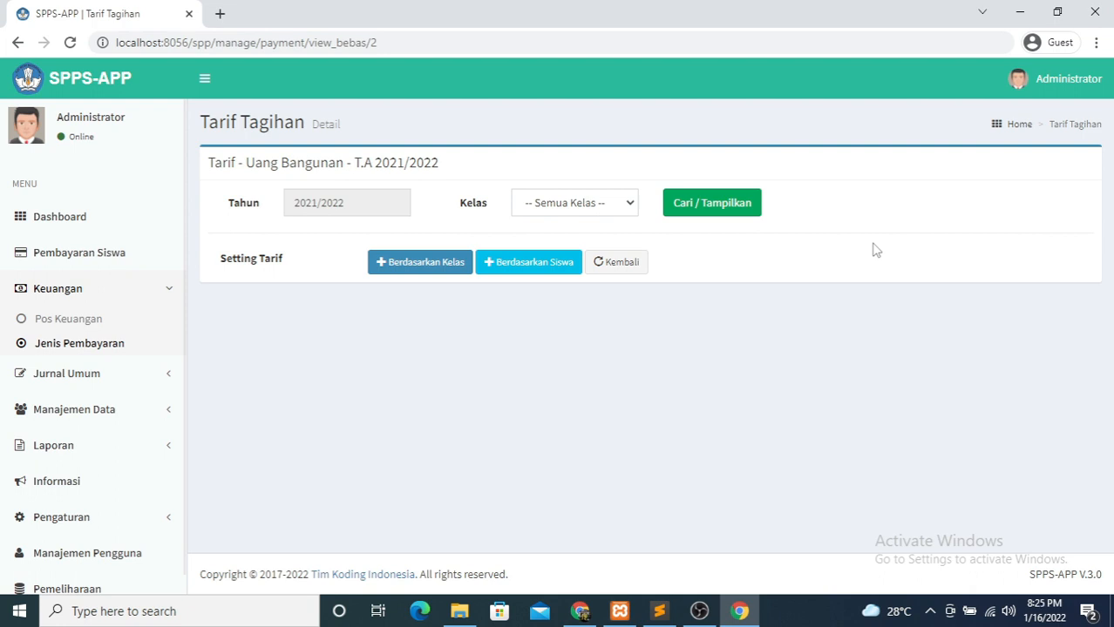
click(586, 209)
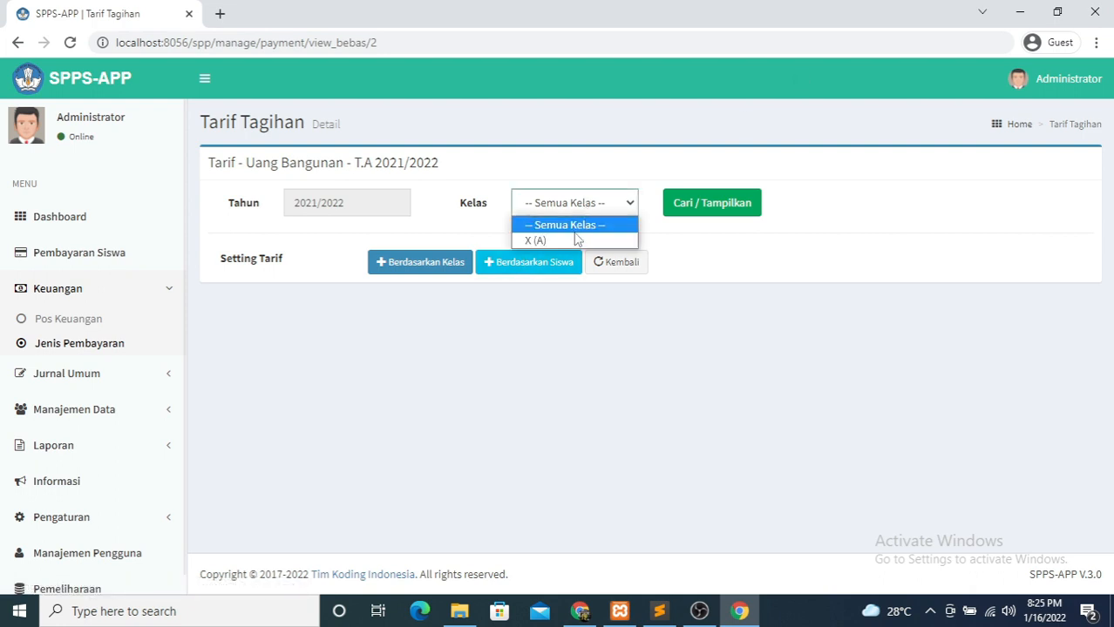
click(575, 239)
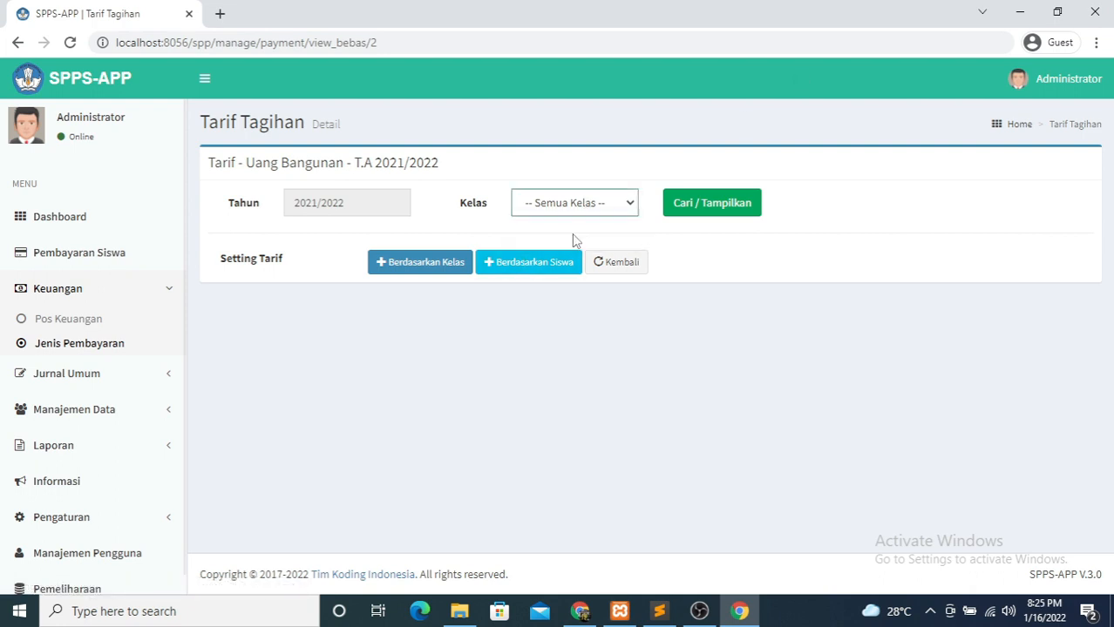
click(706, 215)
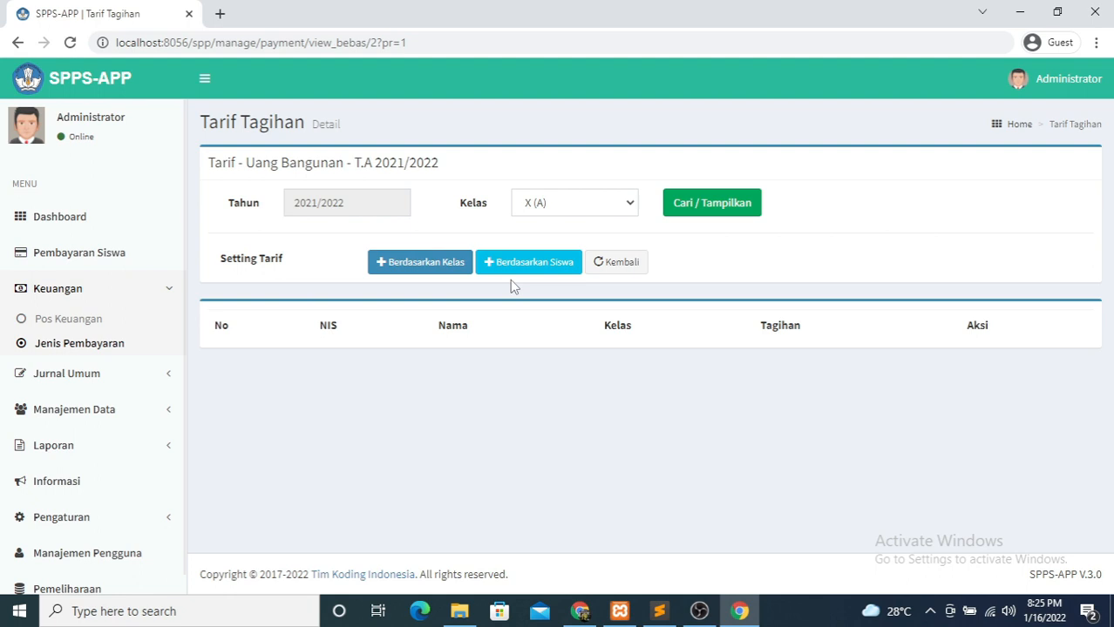
- Save a per-class (Berdasarkan Kelas) tariff of Rp 250,000 for class X (A)
click(423, 270)
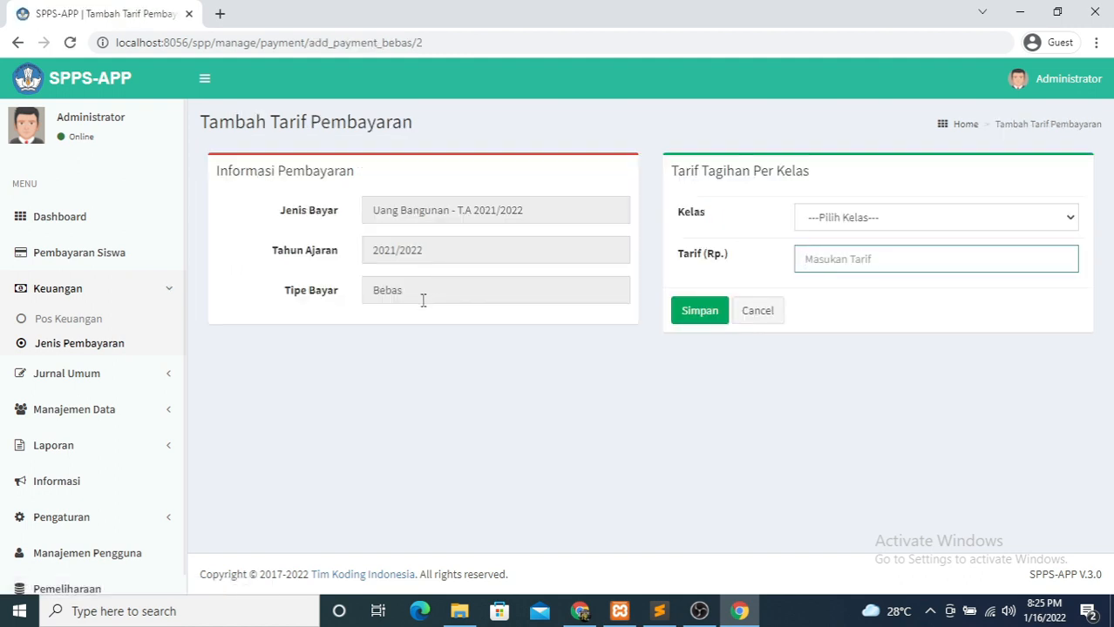
click(883, 223)
click(858, 251)
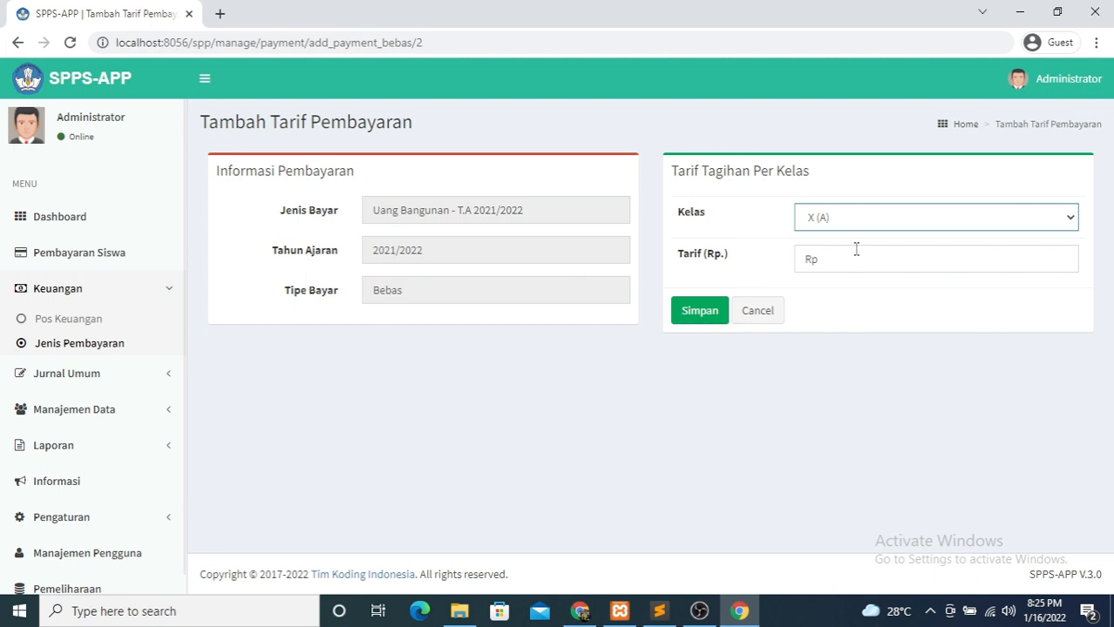
click(837, 260)
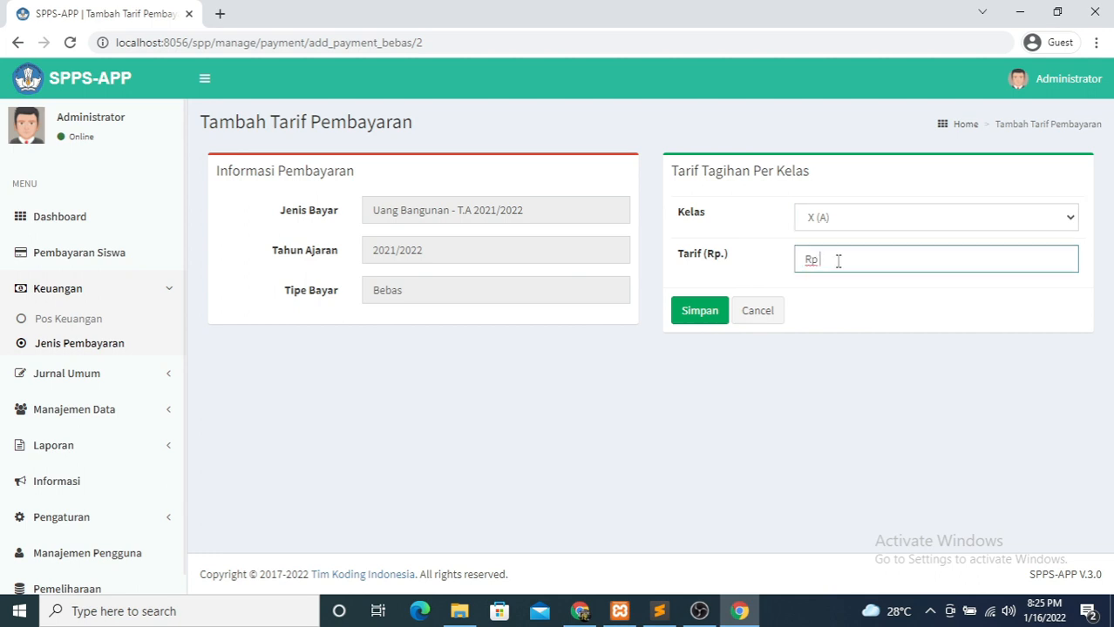
text(2500000)
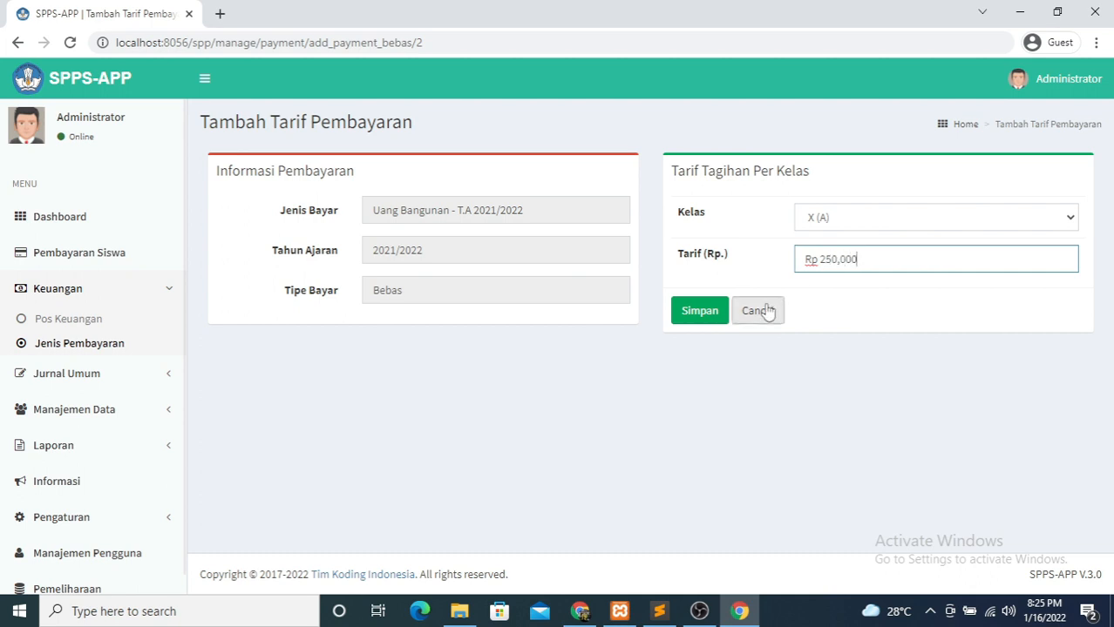
click(708, 316)
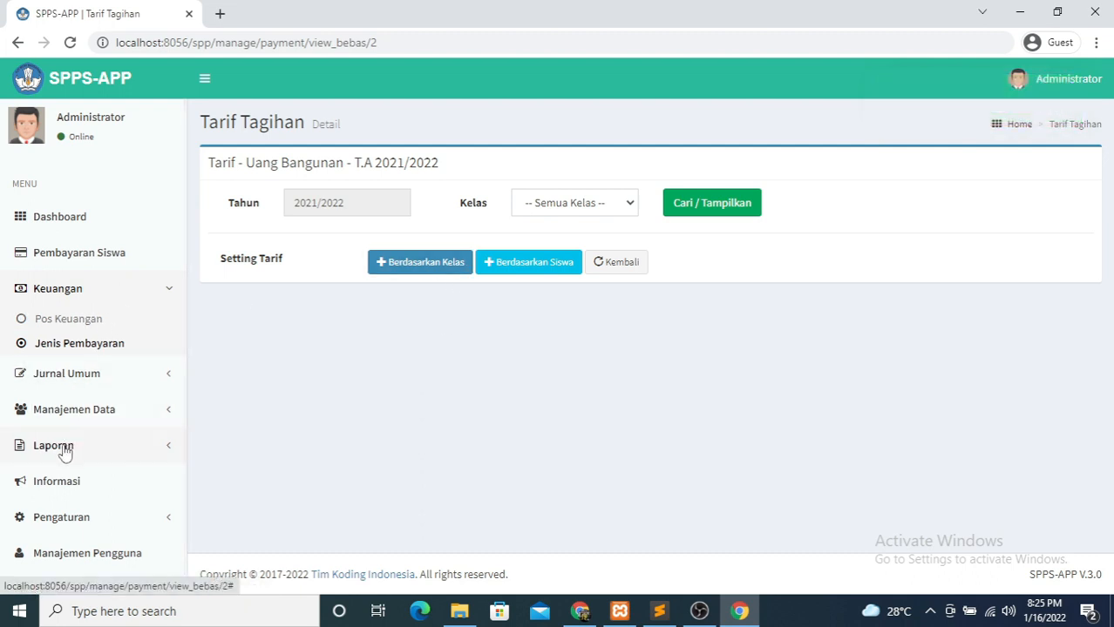
- In Manajemen Data > Kelas, add two class rows 'XI (A)' and 'XII (A)' and save them
click(69, 411)
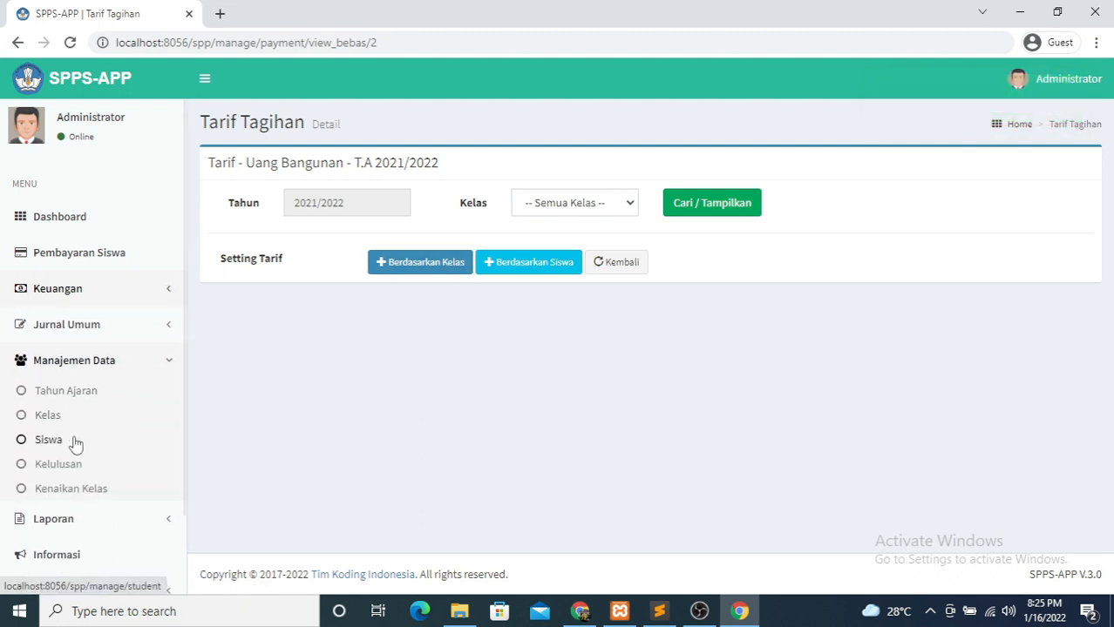
click(47, 422)
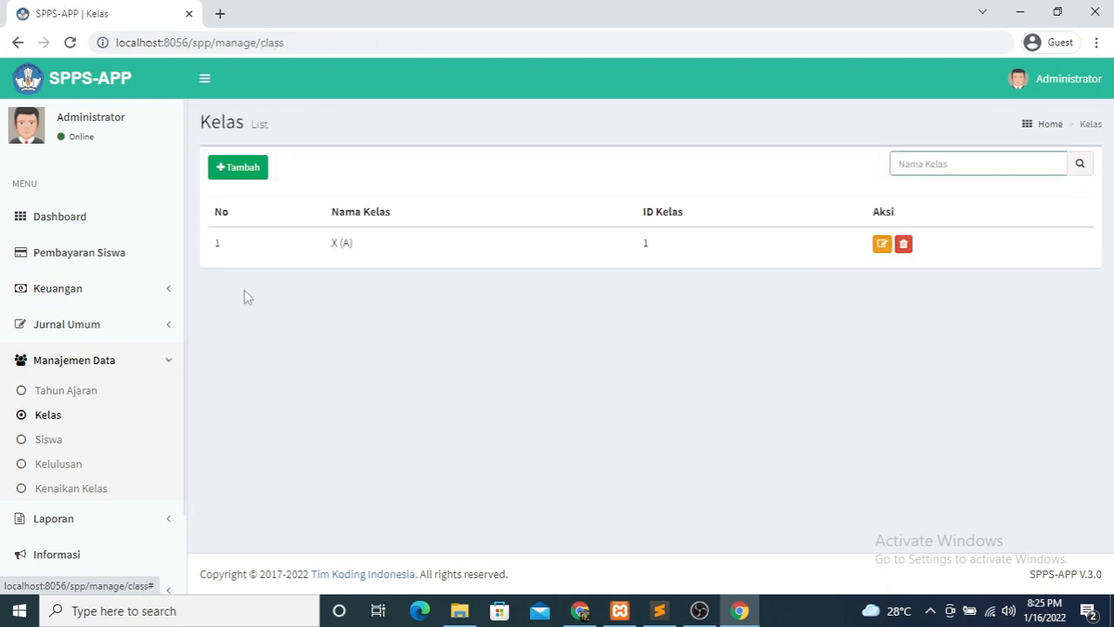
click(243, 174)
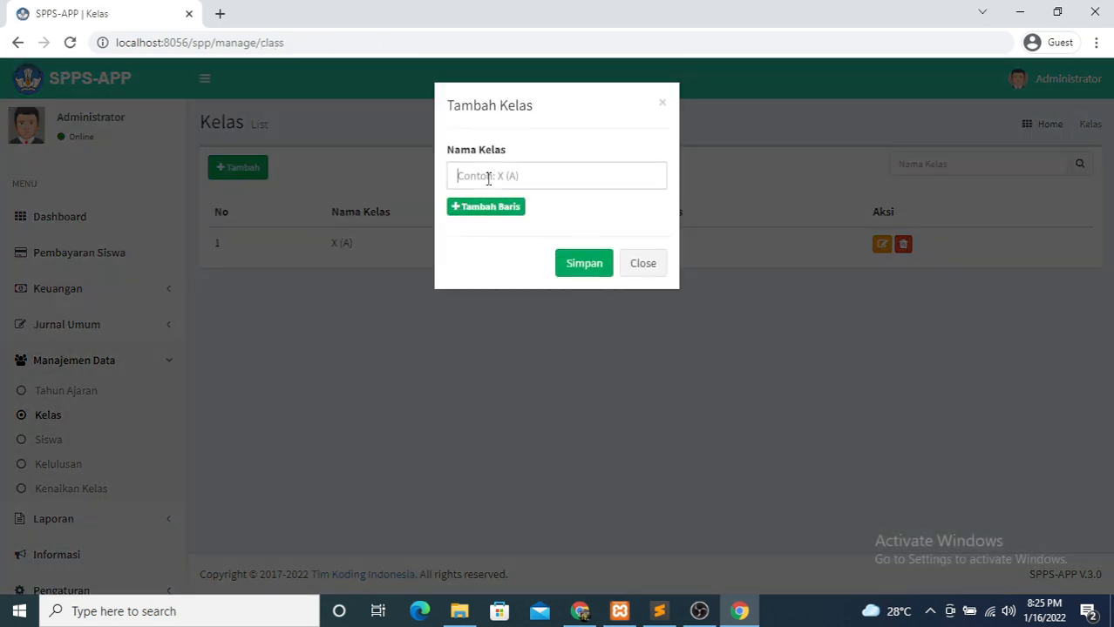
click(457, 175)
text(x)
key(BackSpace)
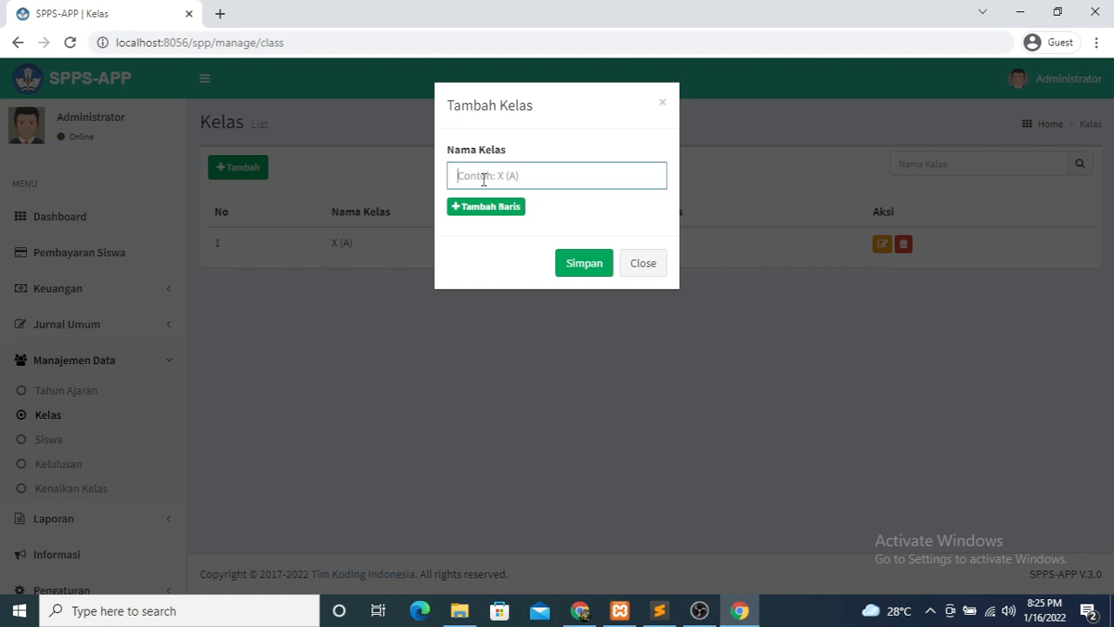
text(XI (A))
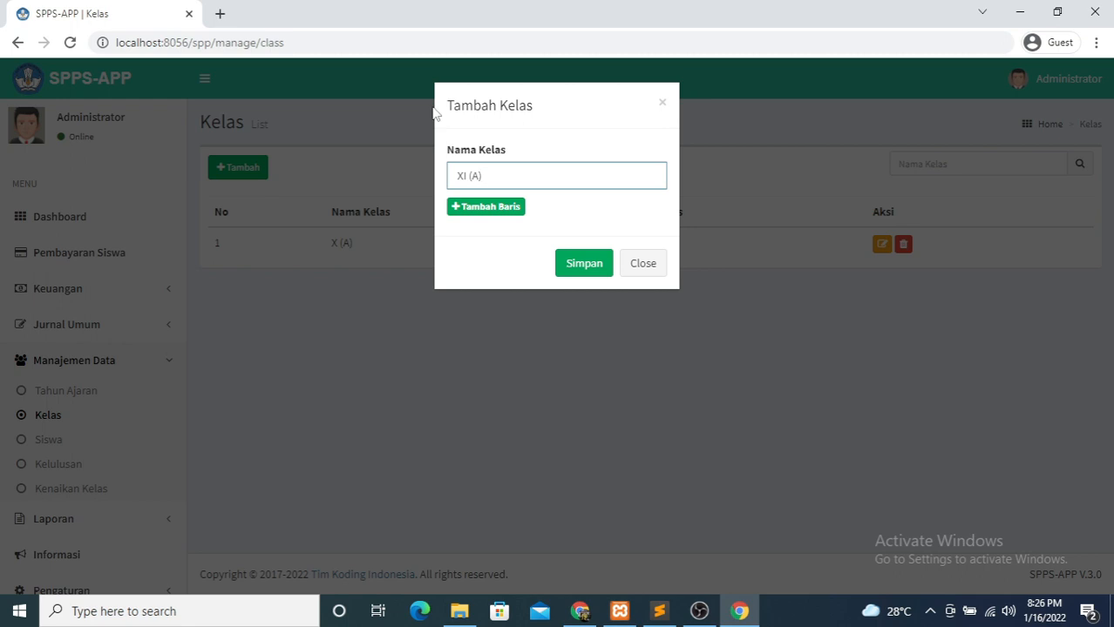
click(478, 210)
click(487, 234)
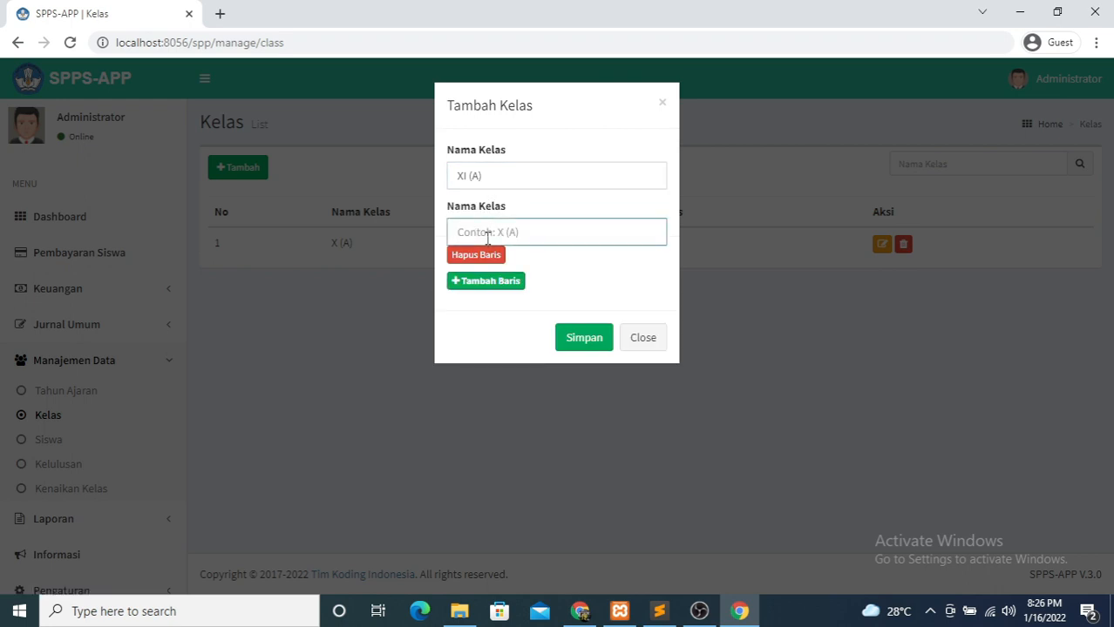
text(XII (A))
click(584, 338)
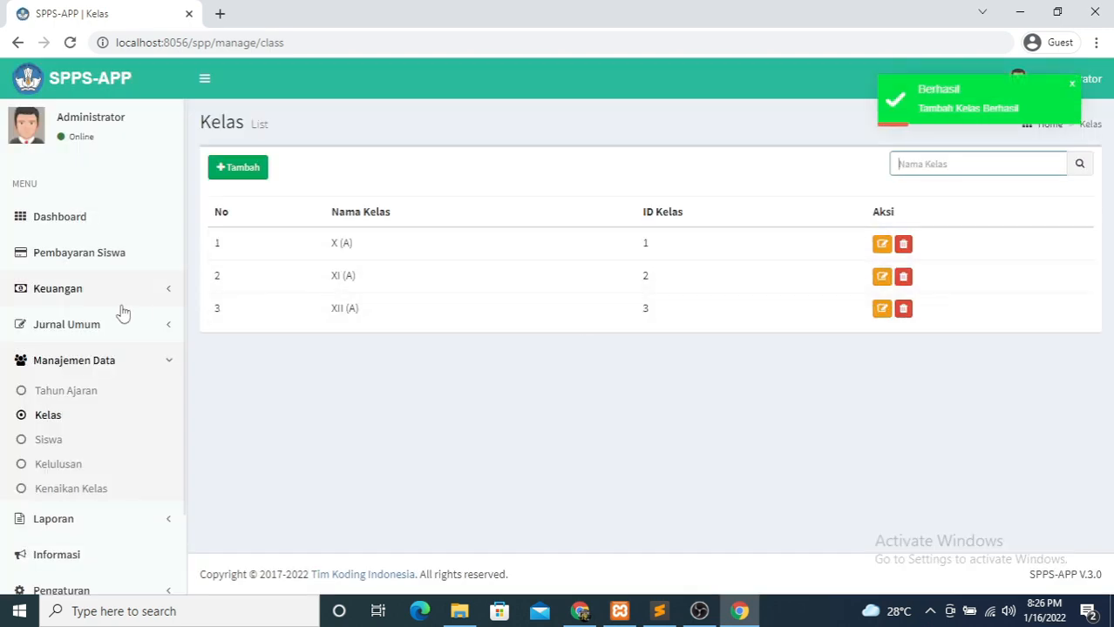
- Save a per-class Uang Bangunan tariff of Rp 300,000 for class XI (A)
click(100, 303)
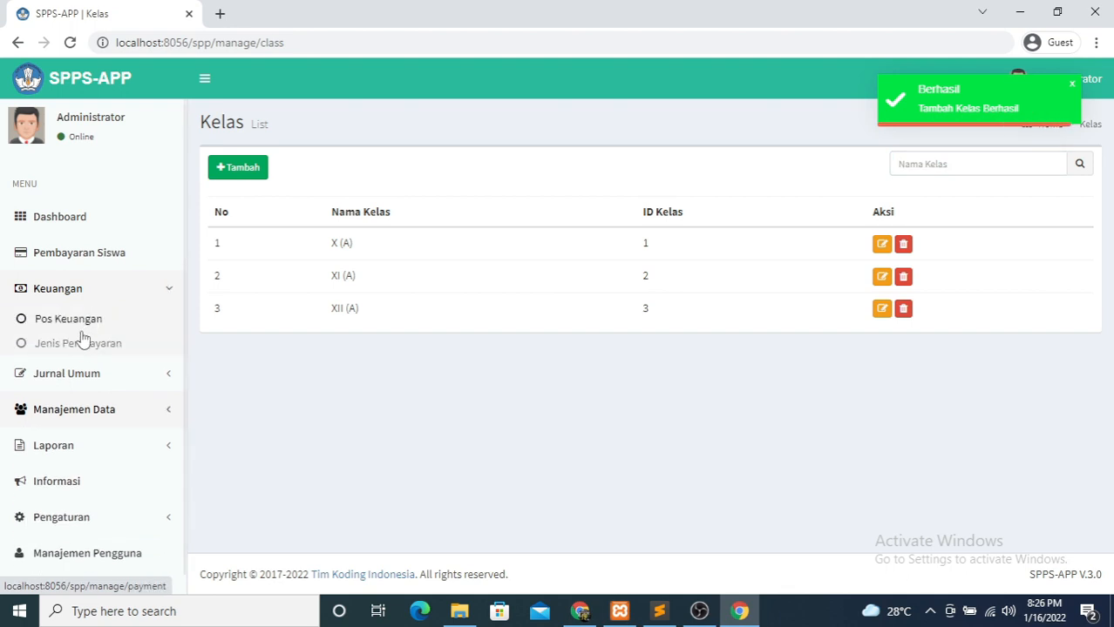
click(81, 347)
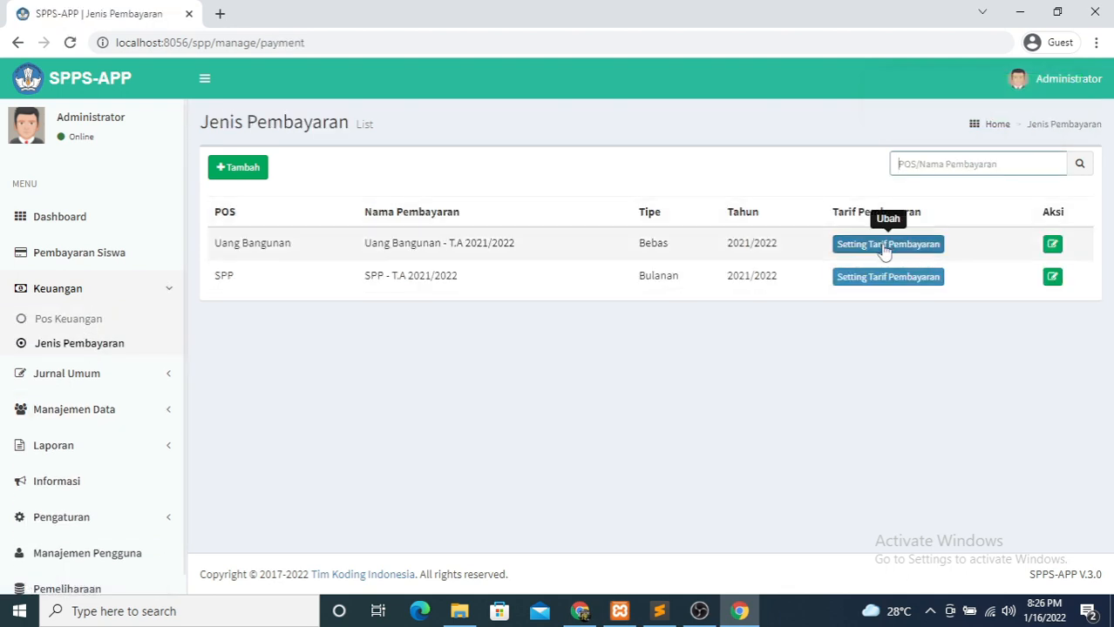
click(888, 246)
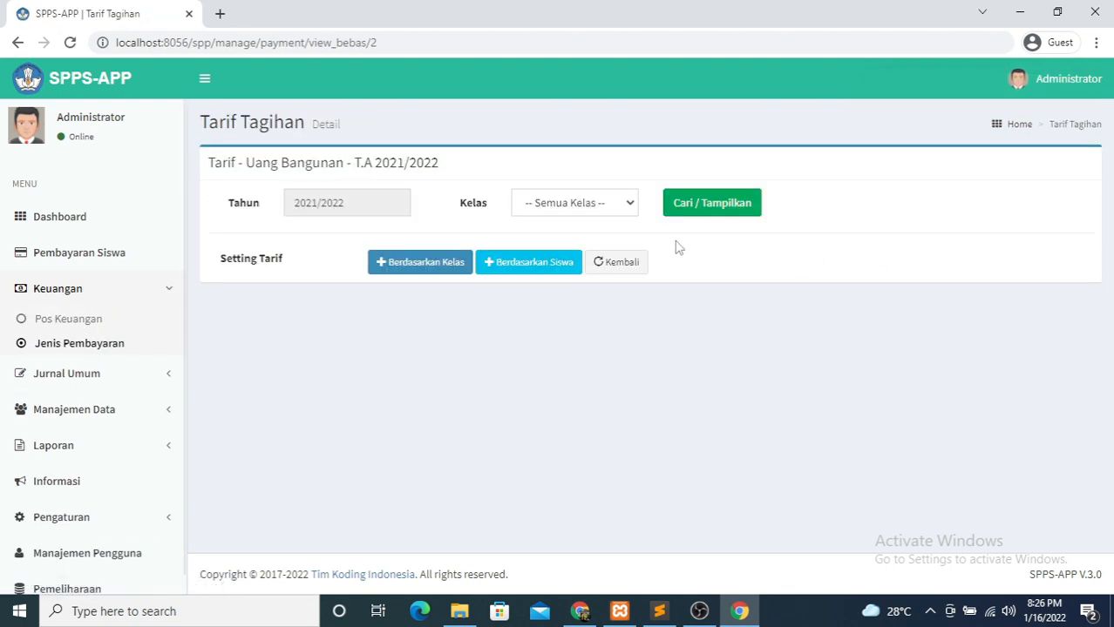
click(447, 267)
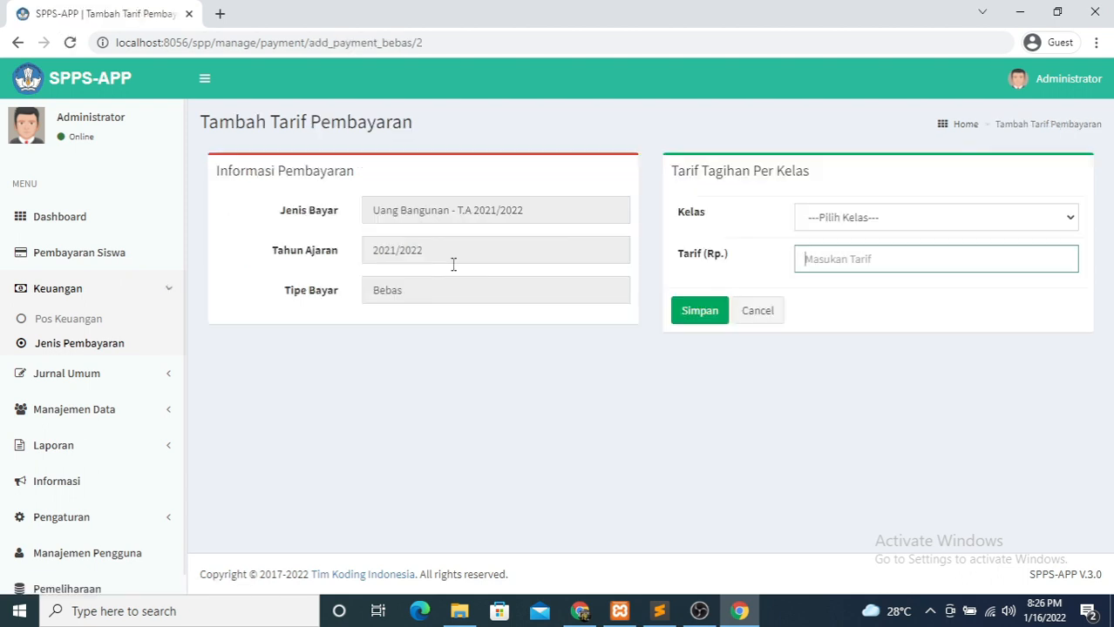
click(863, 220)
click(840, 271)
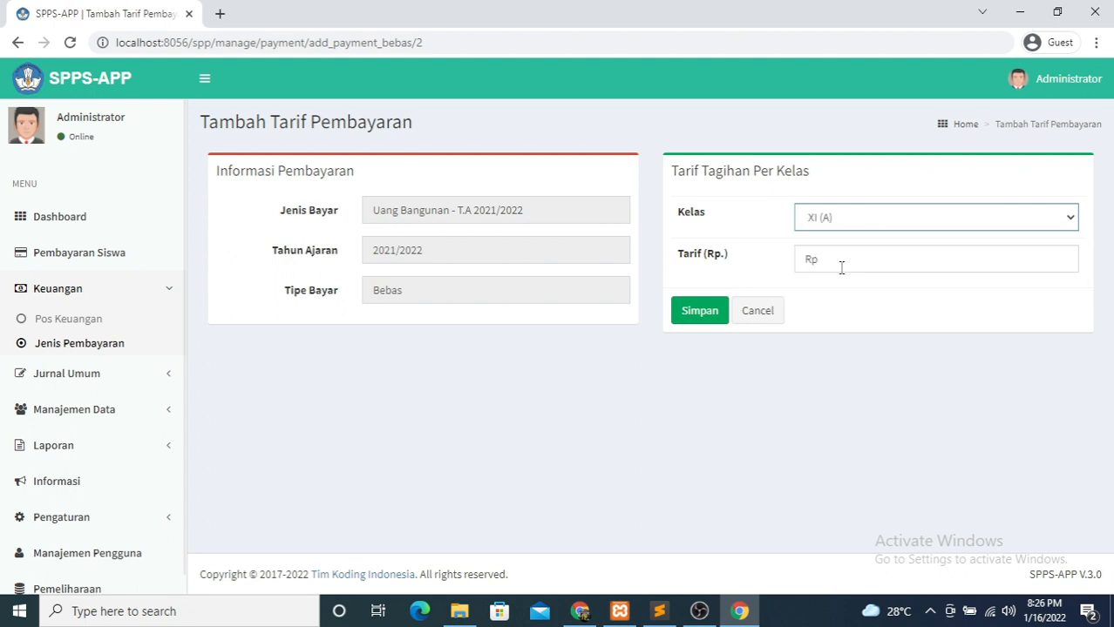
click(840, 264)
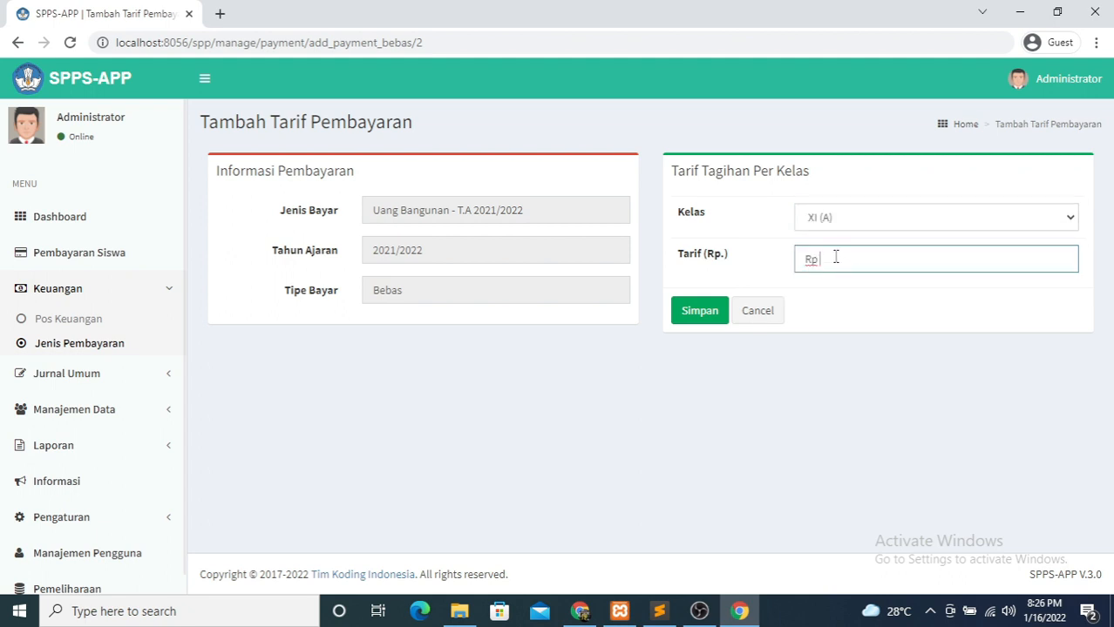
text(3000000)
click(692, 310)
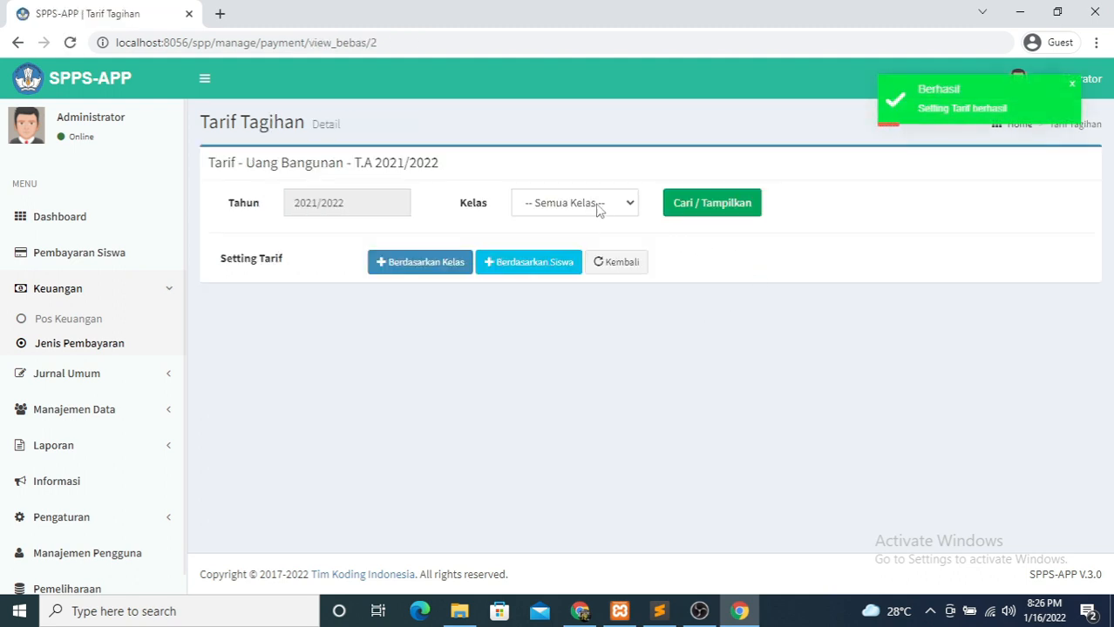
- Save a Rp 350,000 tariff for class XII (A), then go to the student payments page
click(417, 265)
click(876, 218)
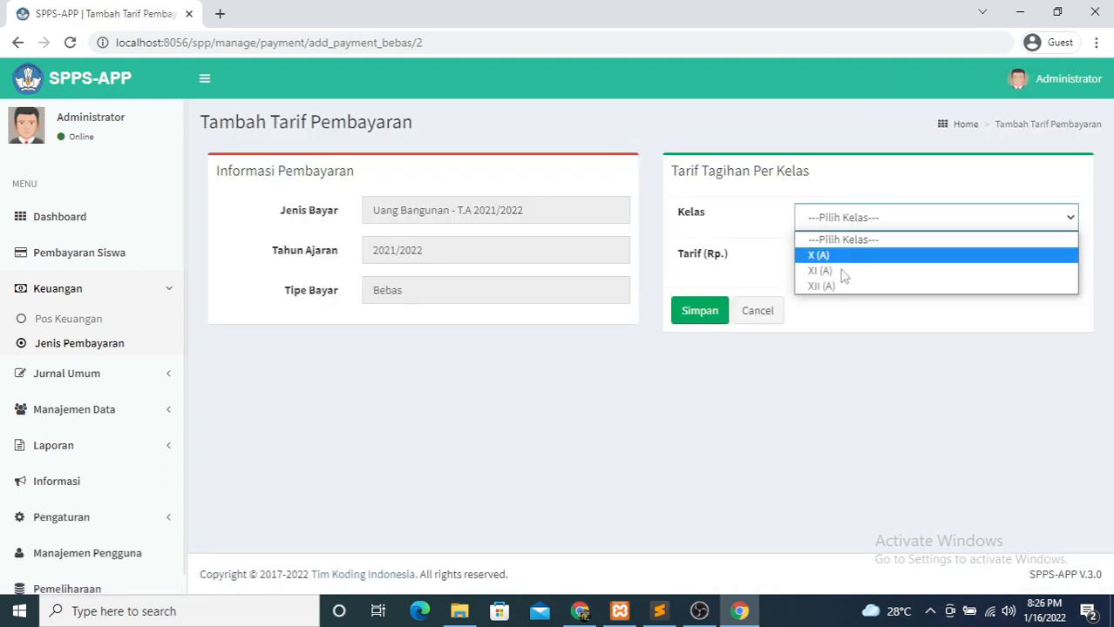
click(841, 254)
click(844, 268)
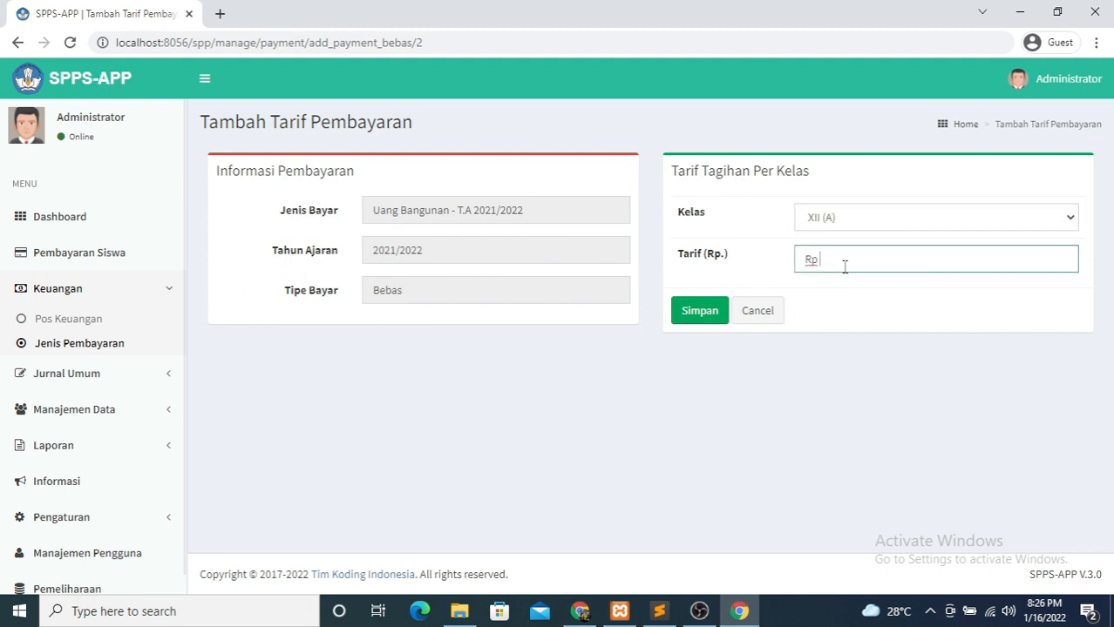
text(3500000)
click(697, 311)
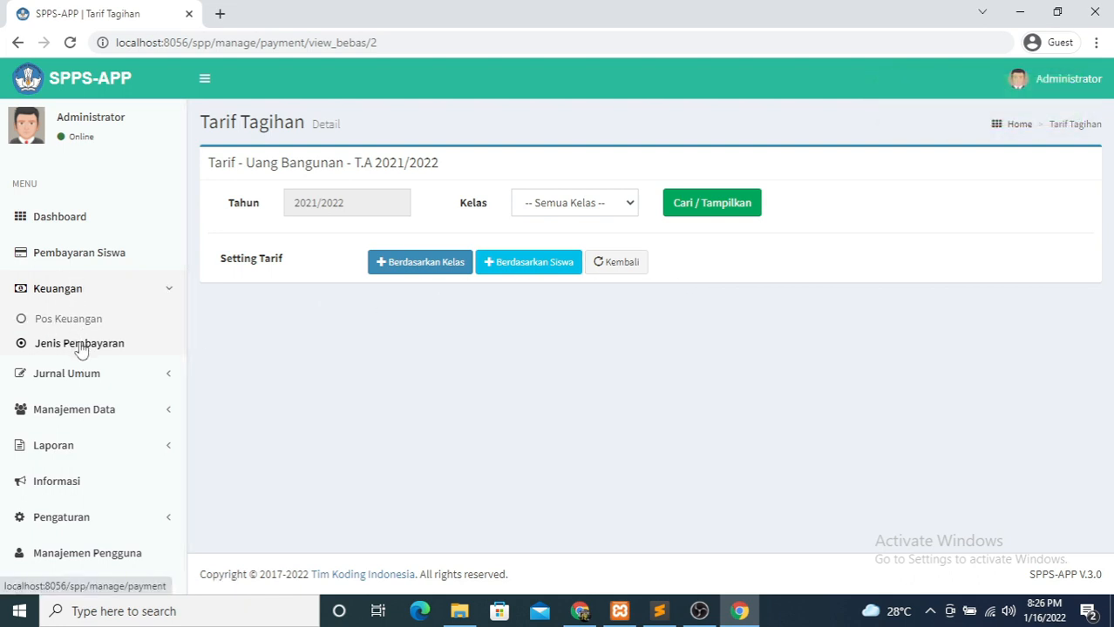
click(80, 296)
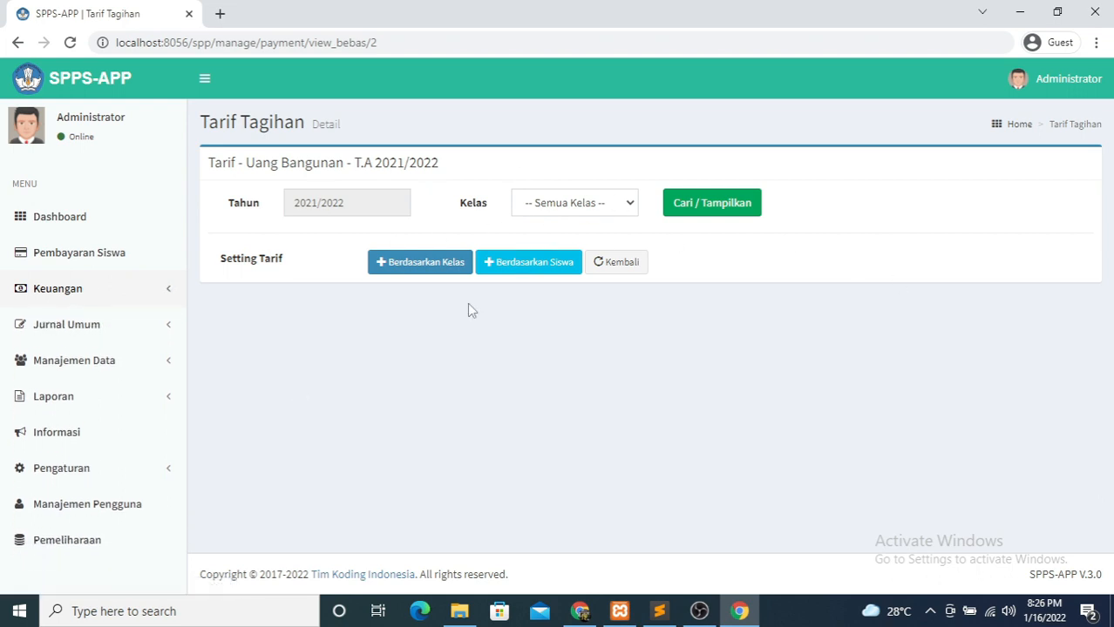
click(92, 252)
- Look up the student by NIS and show their Bebas Uang Bangunan bill
click(690, 211)
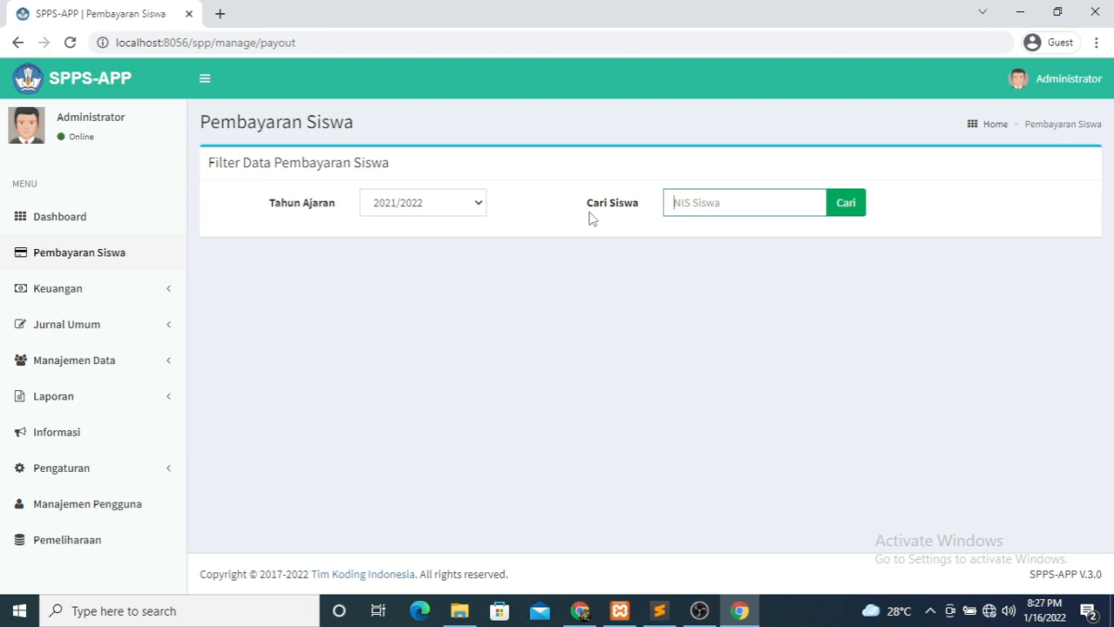
text(12345678910)
click(836, 203)
scroll(605, 313, down, 4)
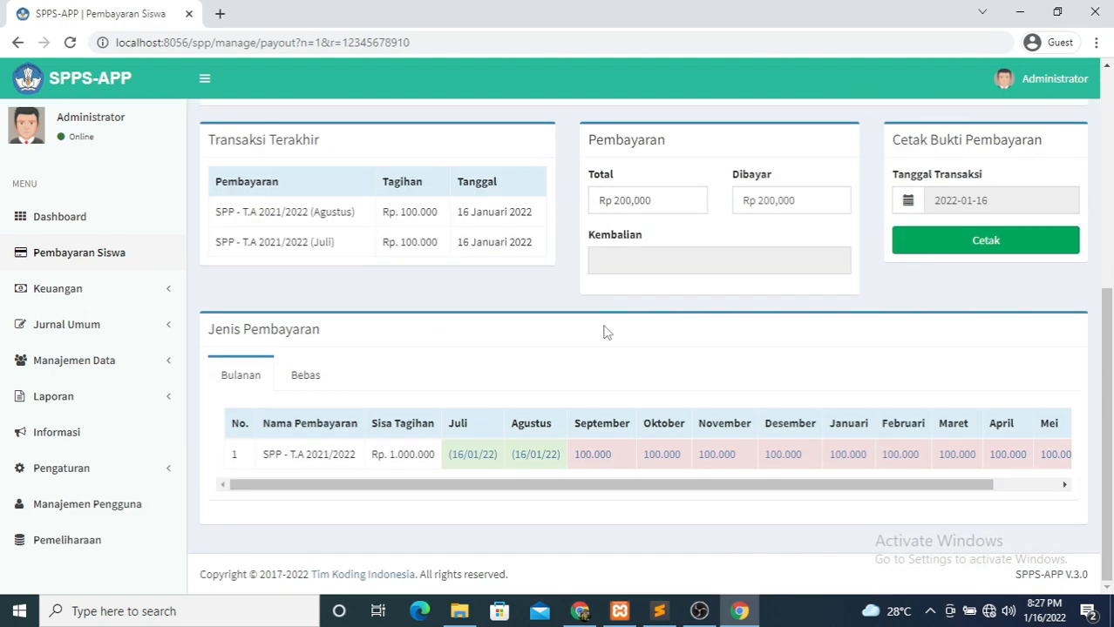
click(311, 379)
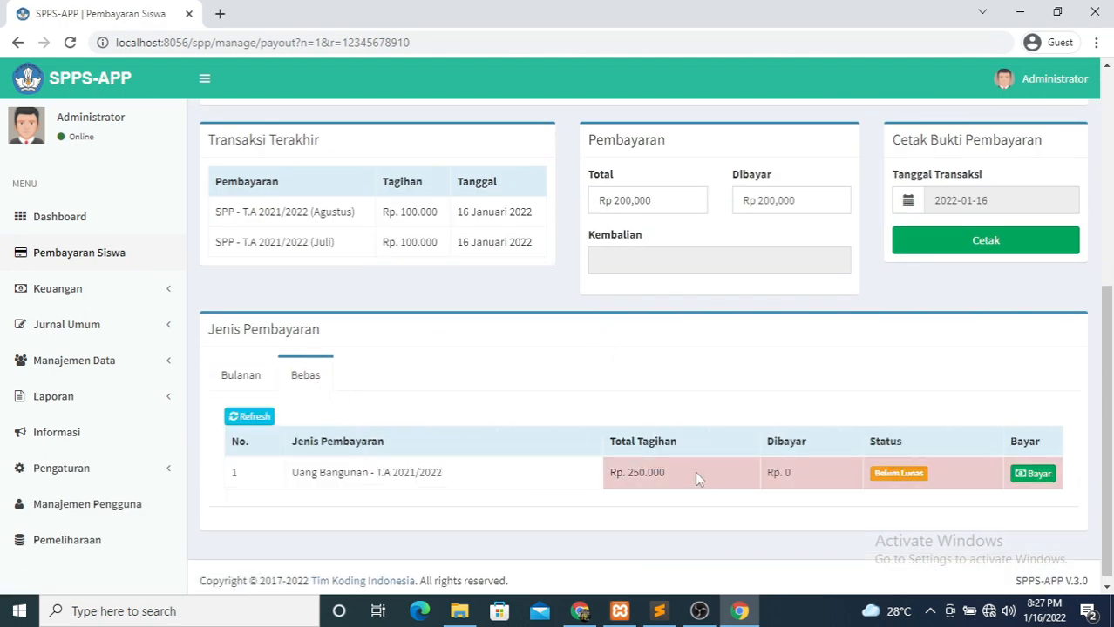
- Pay Rp 100,000 toward Uang Bangunan with the note 'ANGSURAN 1'
click(1021, 475)
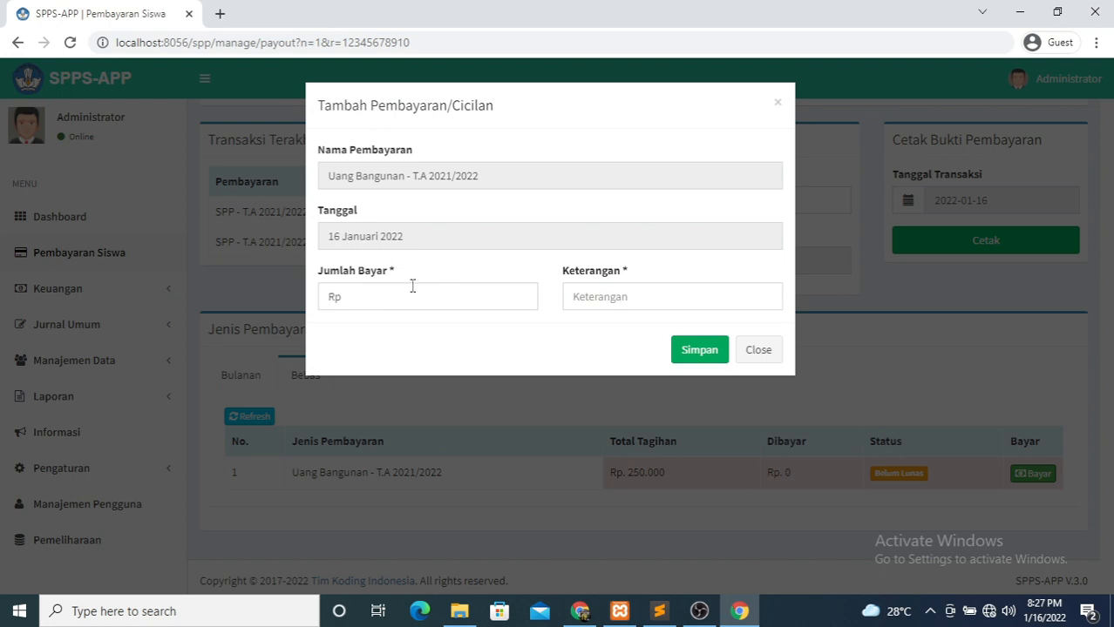
click(411, 287)
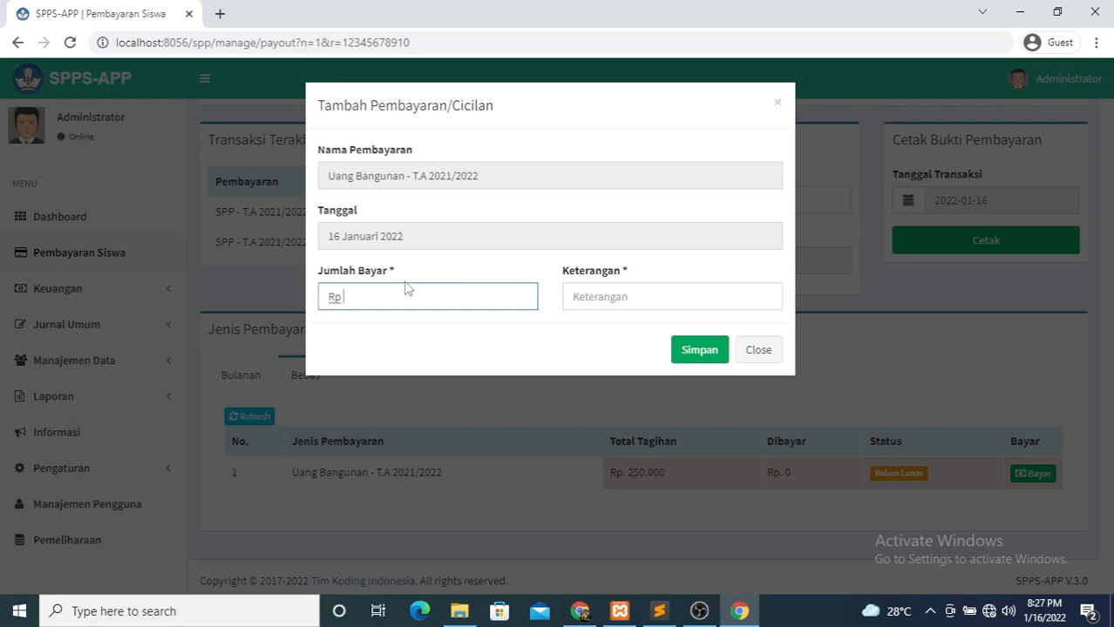
text(1000000)
click(603, 286)
text(ZNGSU)
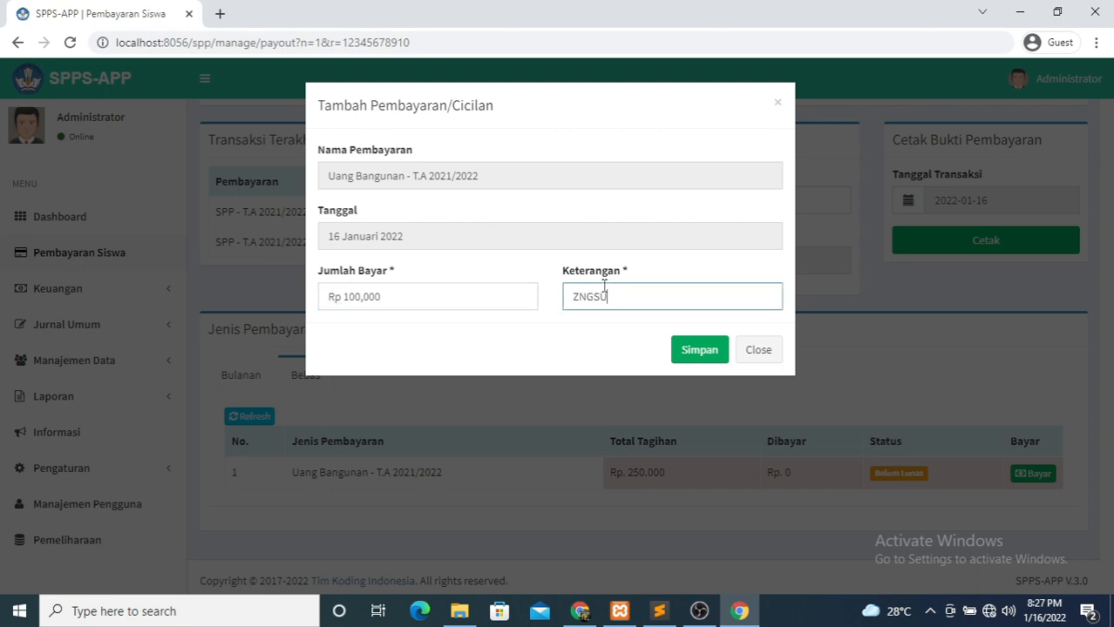
key(BackSpace)
key(BackSpace)
key(BackSpace)
key(BackSpace)
key(BackSpace)
text(ANGSURAN 1)
key(Return)
scroll(731, 349, down, 4)
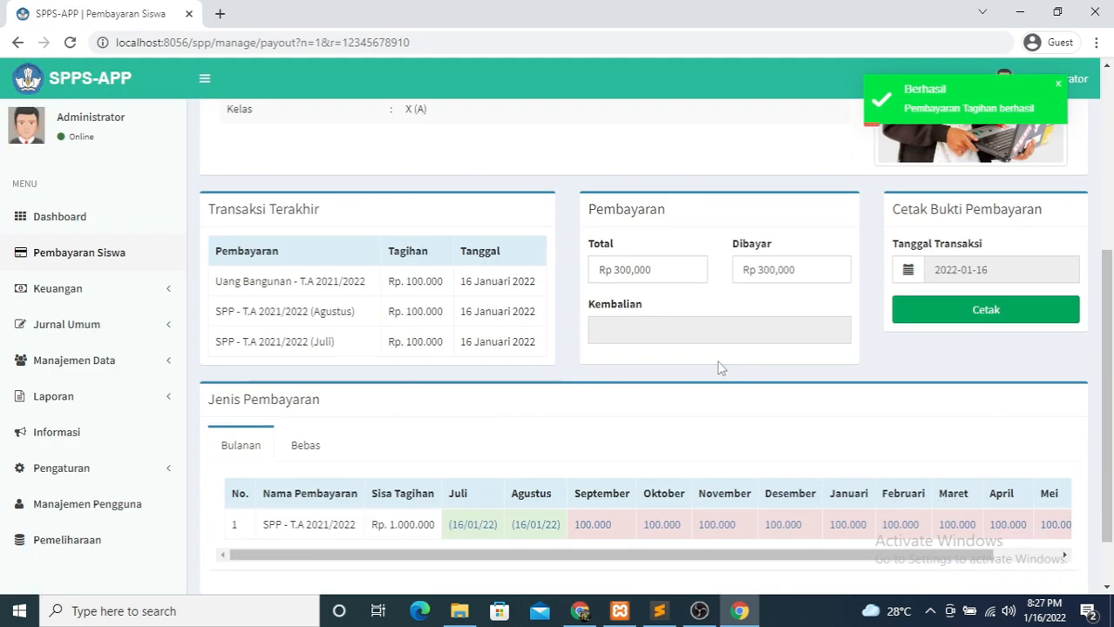
- Pay the remaining Rp 150,000 noted 'PELUNASAN' and check that Uang Bangunan shows Lunas
click(303, 446)
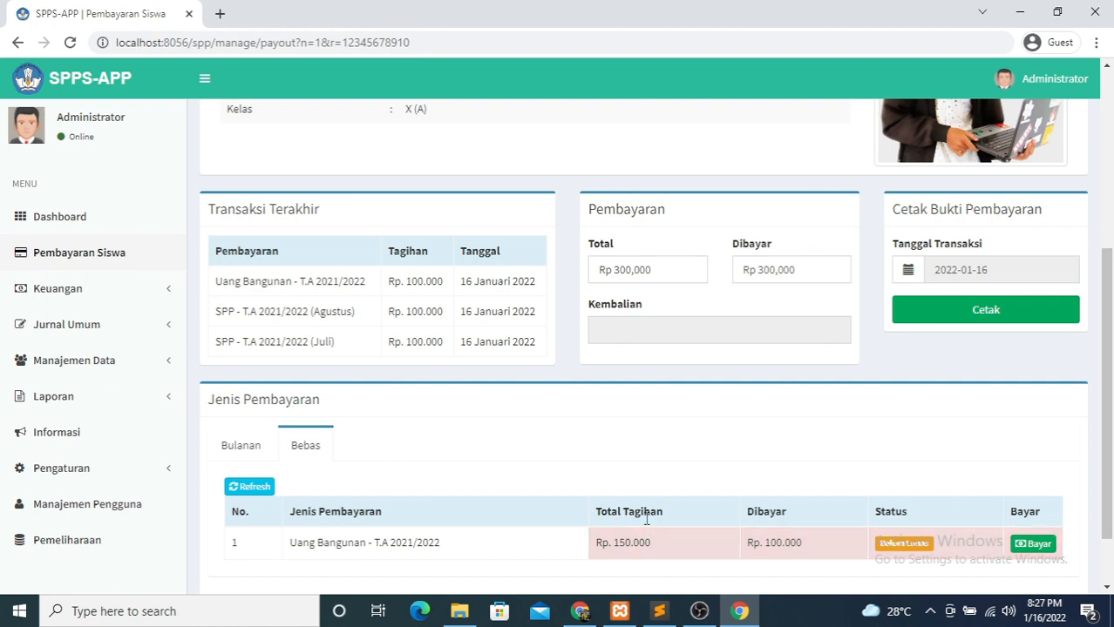
scroll(646, 520, down, 1)
click(1028, 467)
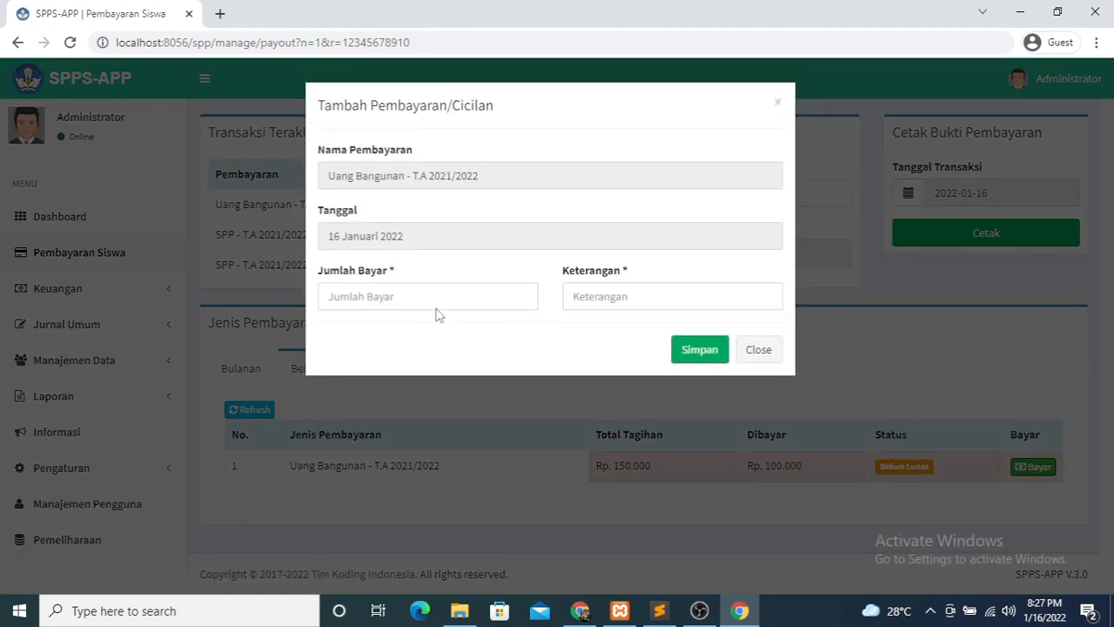
click(431, 300)
text(1500000)
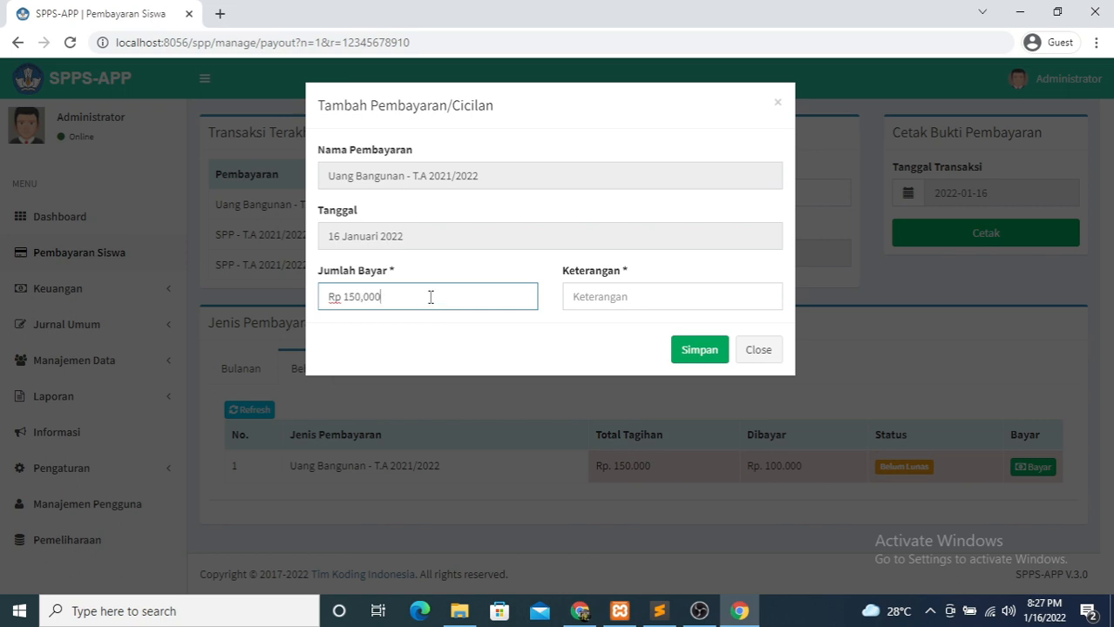
click(647, 294)
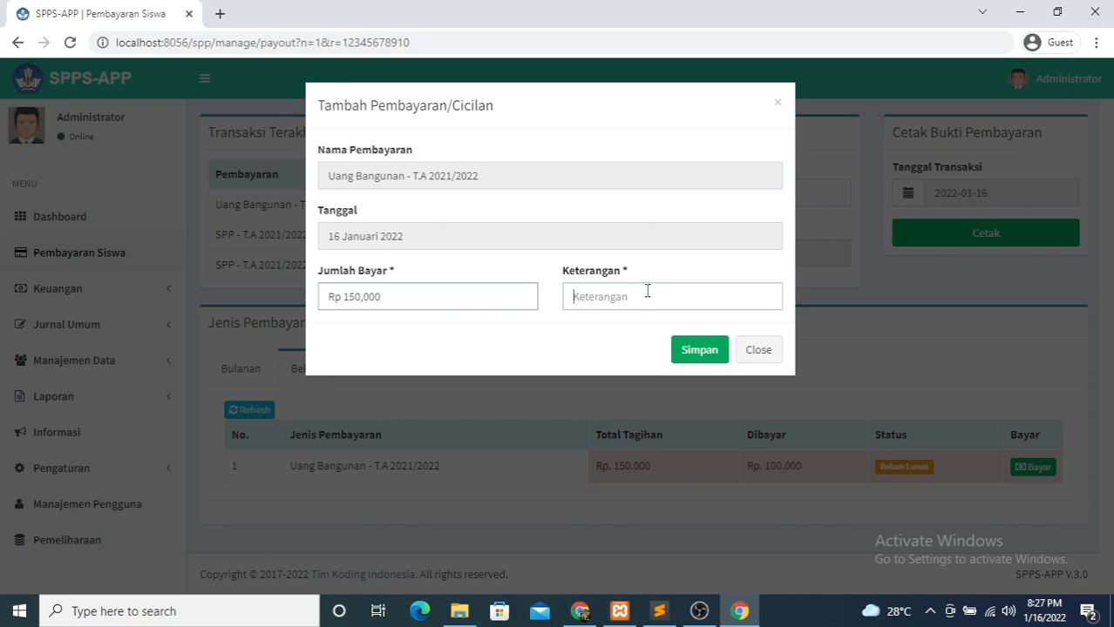
text(PELUNASAN)
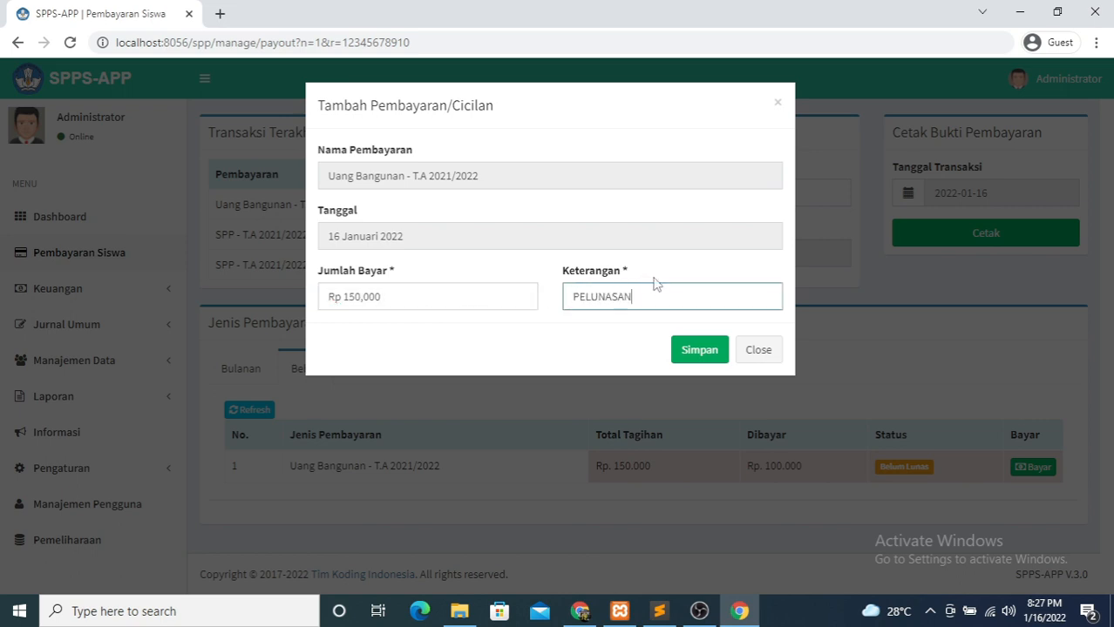
click(701, 353)
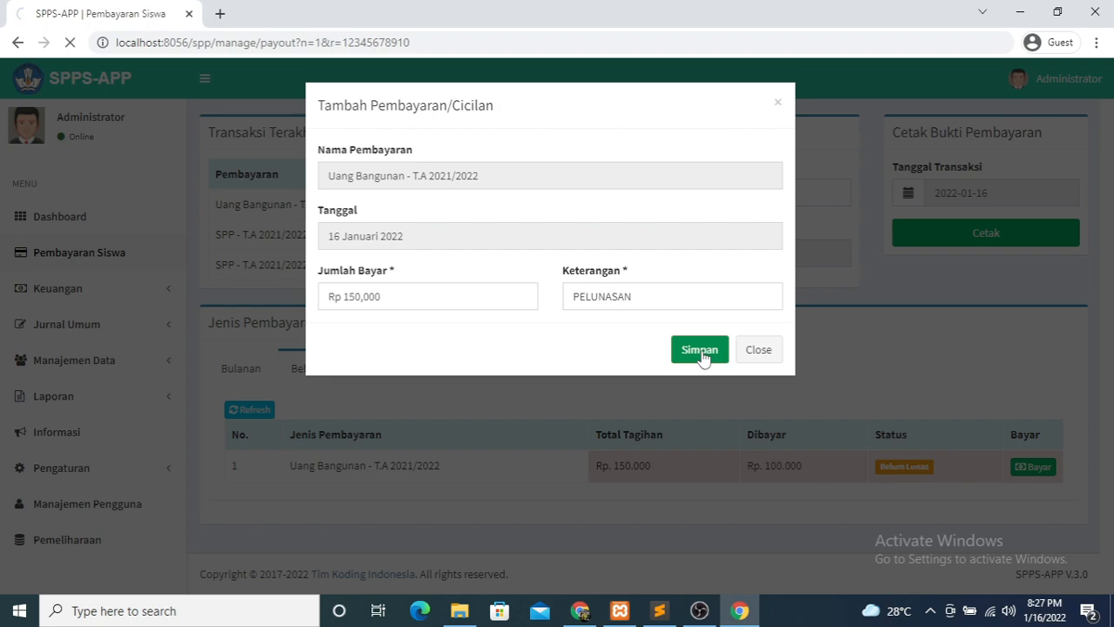
scroll(726, 355, down, 5)
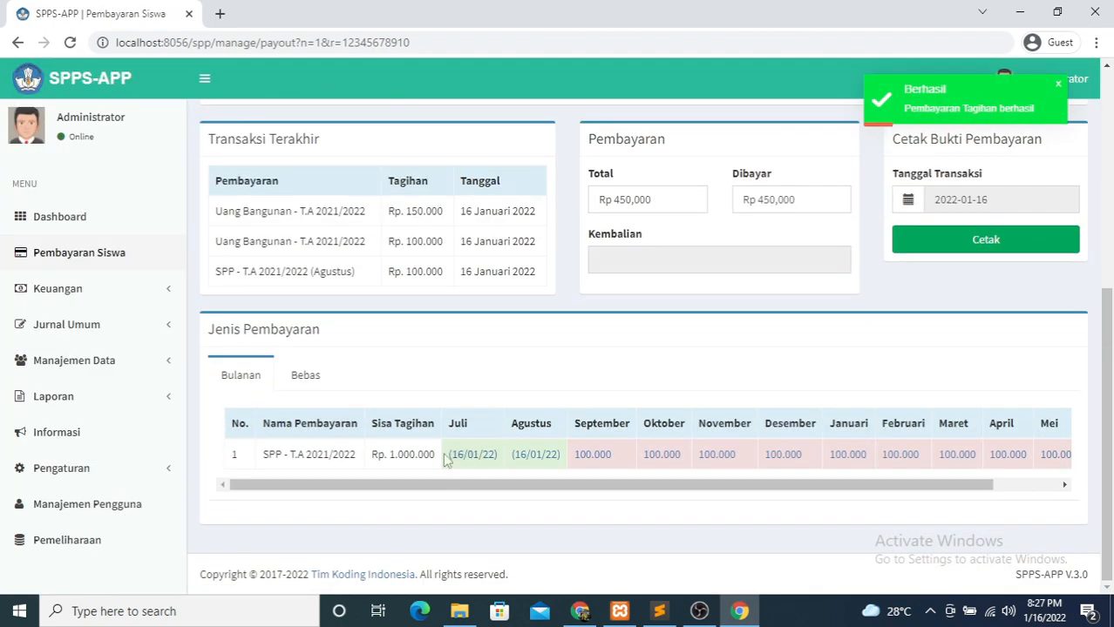
click(305, 377)
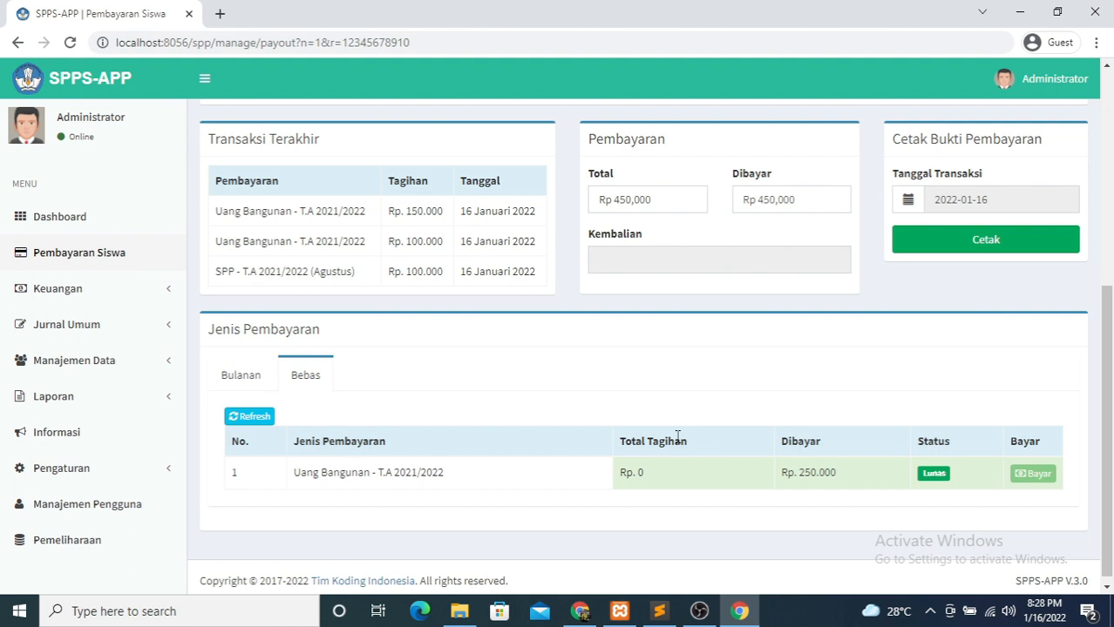
- Return to the monthly SPP grid, scroll through the student details, and expand Jurnal Umum
click(243, 370)
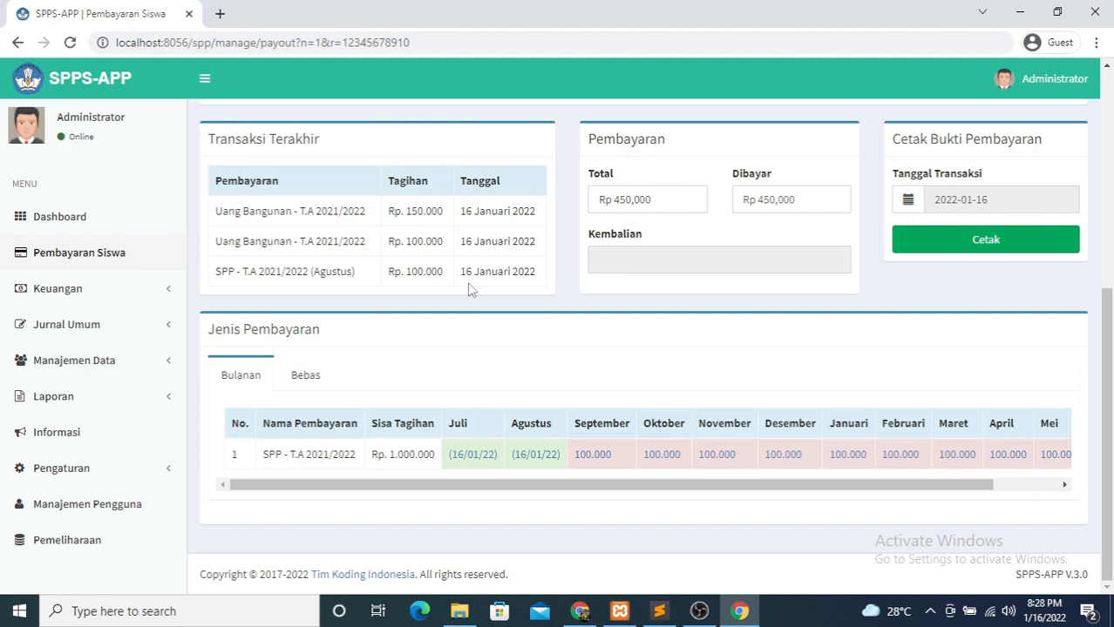
scroll(575, 323, up, 1)
scroll(575, 323, down, 1)
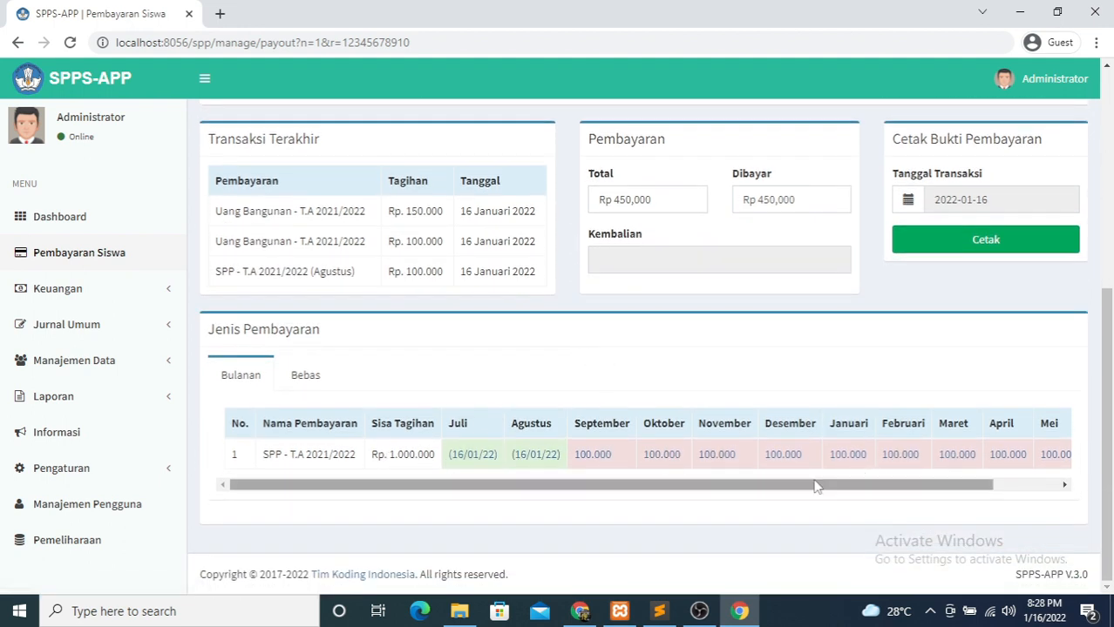
scroll(426, 298, up, 4)
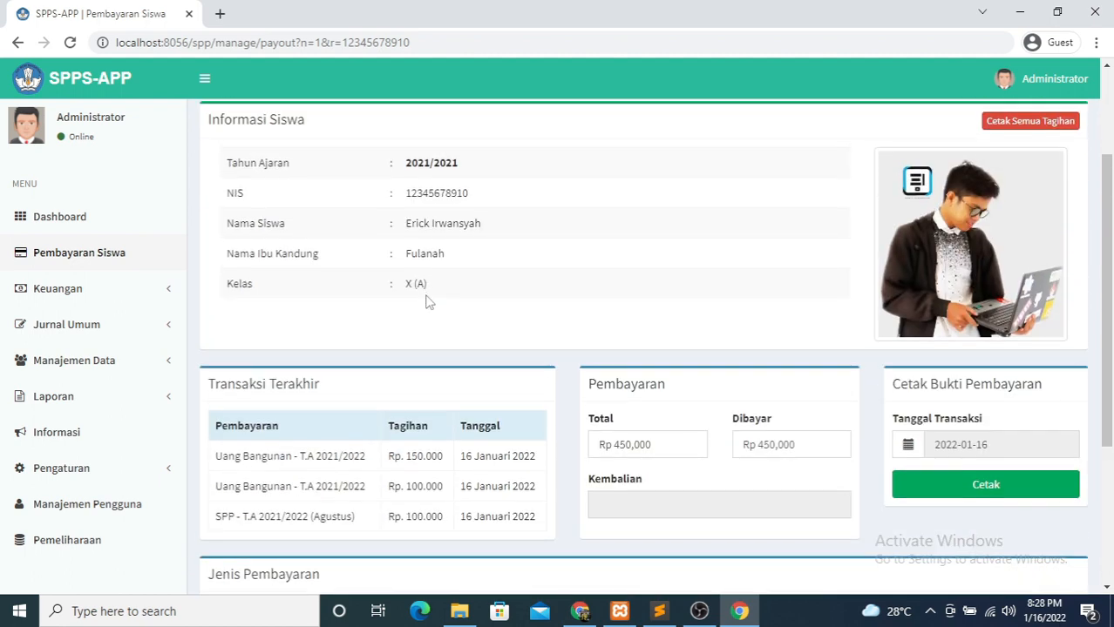
scroll(424, 290, up, 1)
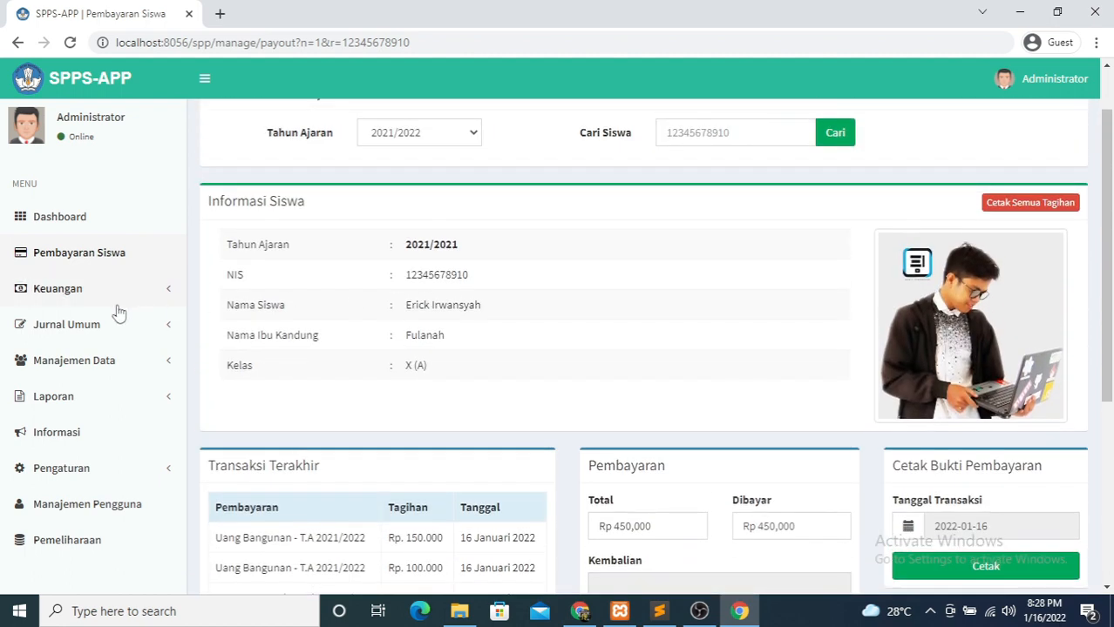
click(87, 329)
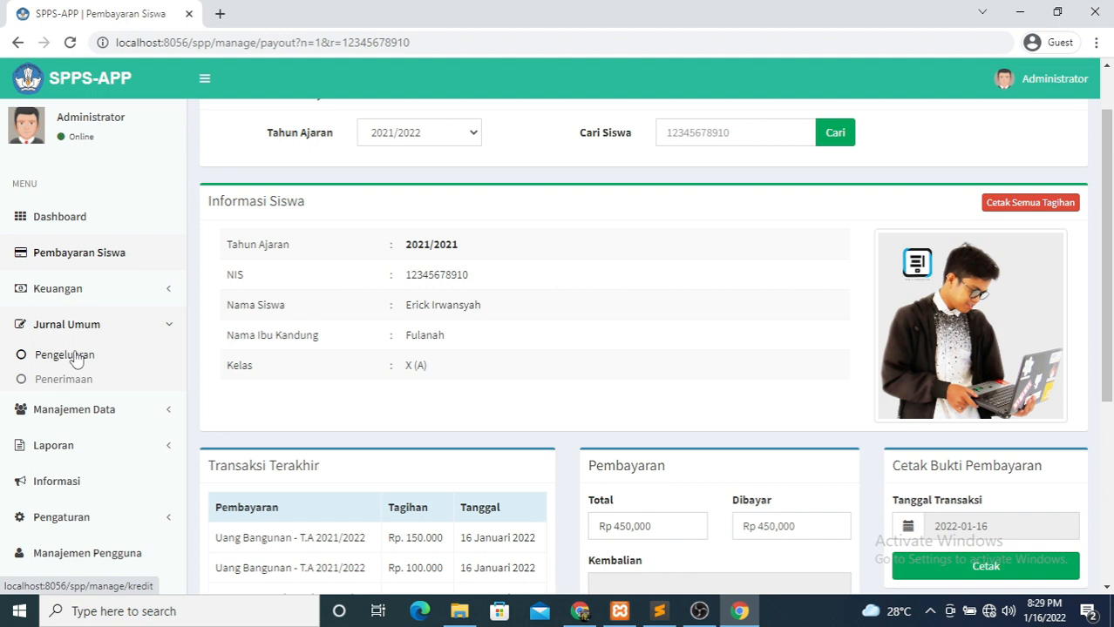
- Open the expense journal and start a new entry dated 16 January 2022
click(59, 356)
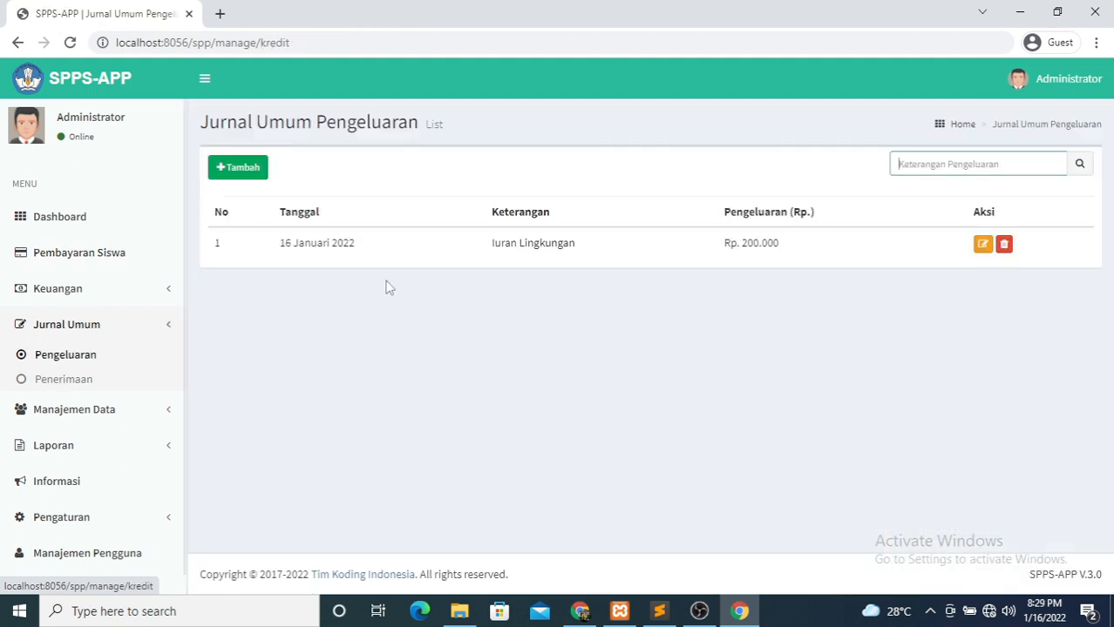
triple_click(497, 244)
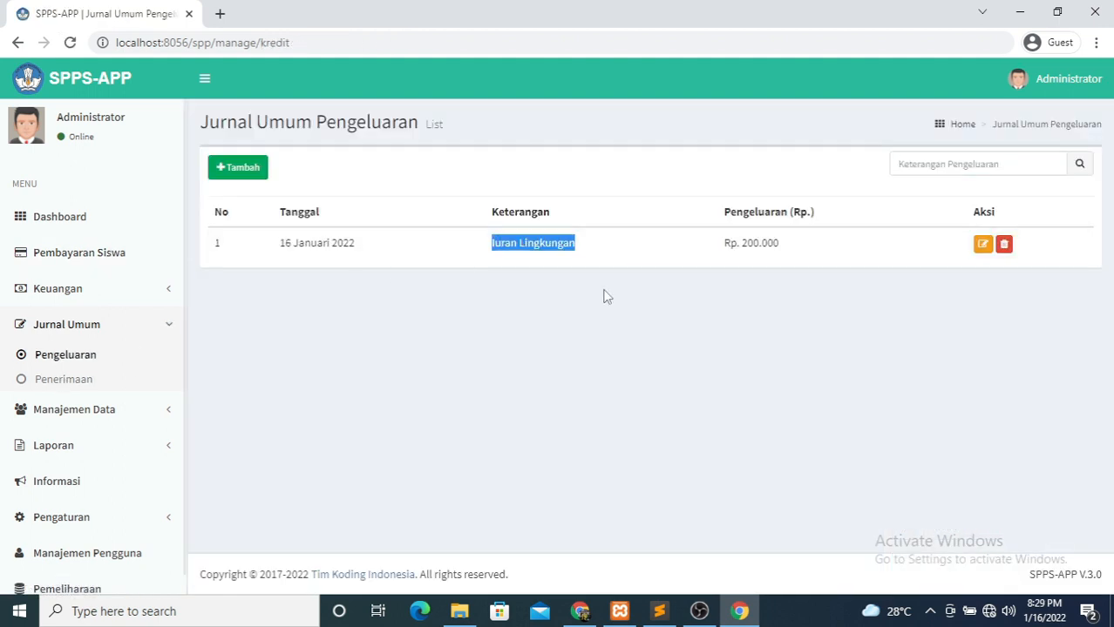
click(604, 296)
click(238, 172)
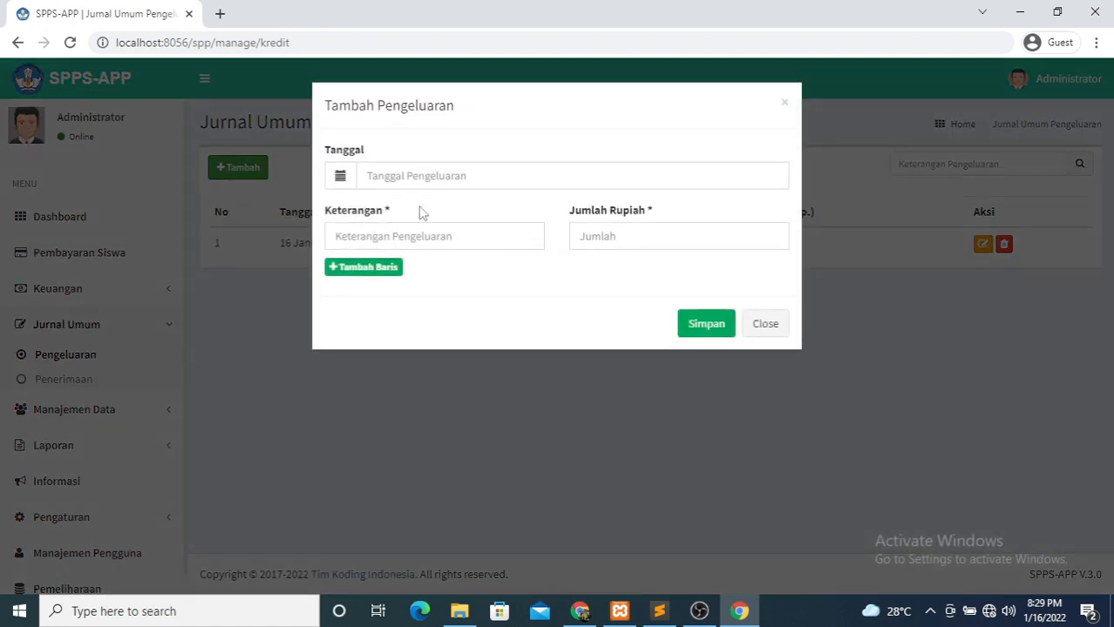
click(371, 183)
click(339, 330)
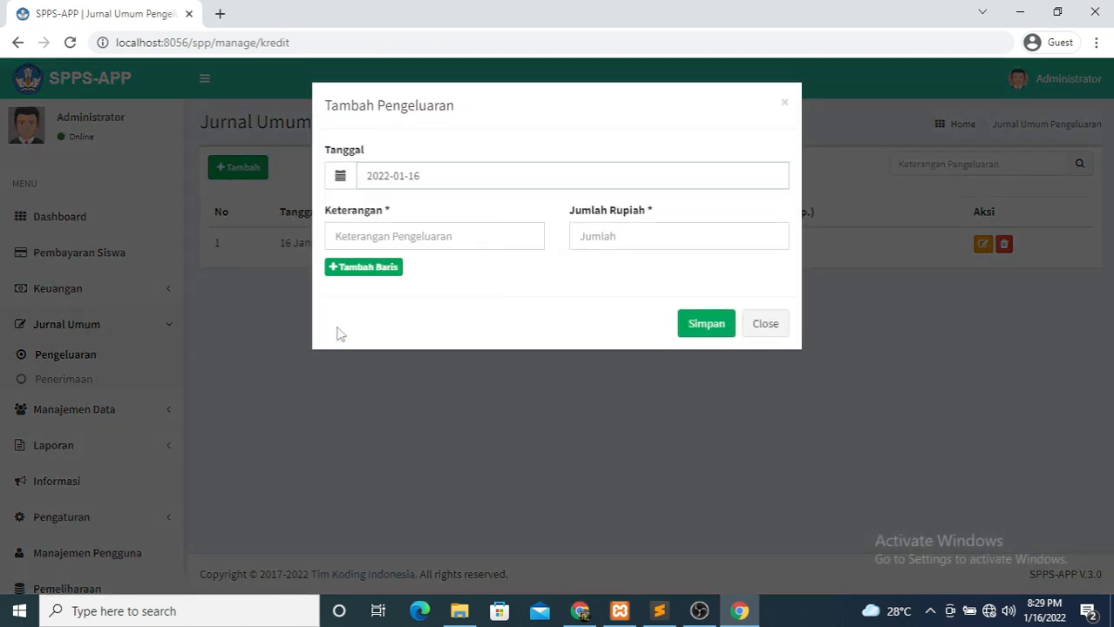
- Save the expense with description 'Keamanan' and amount 200000
click(414, 240)
text(pENGE)
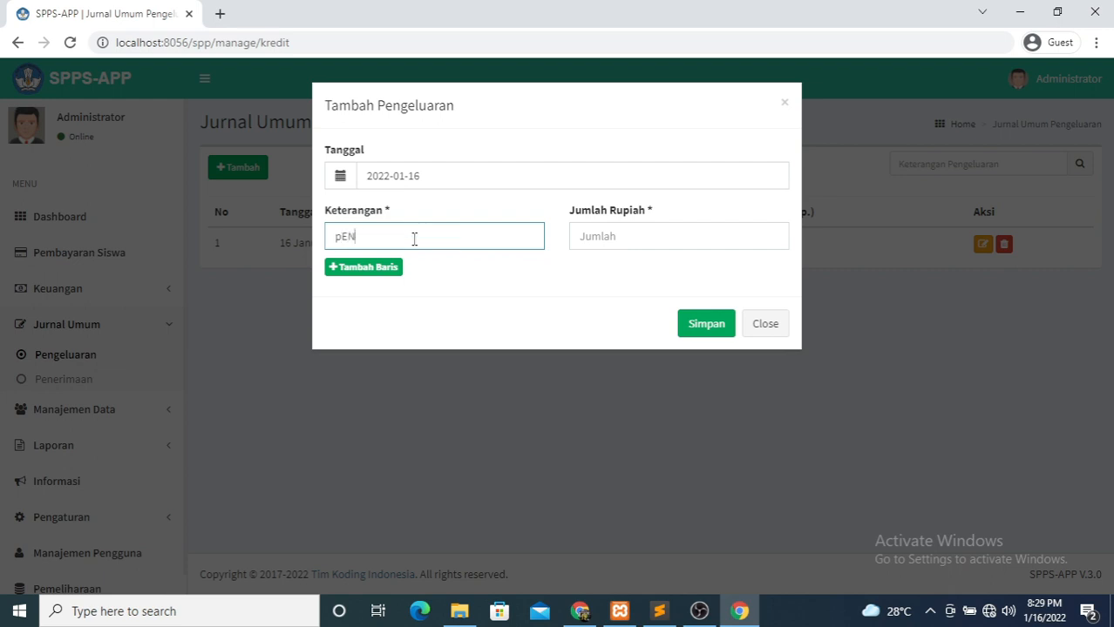
key(BackSpace)
key(BackSpace)
key(BackSpace)
key(BackSpace)
key(BackSpace)
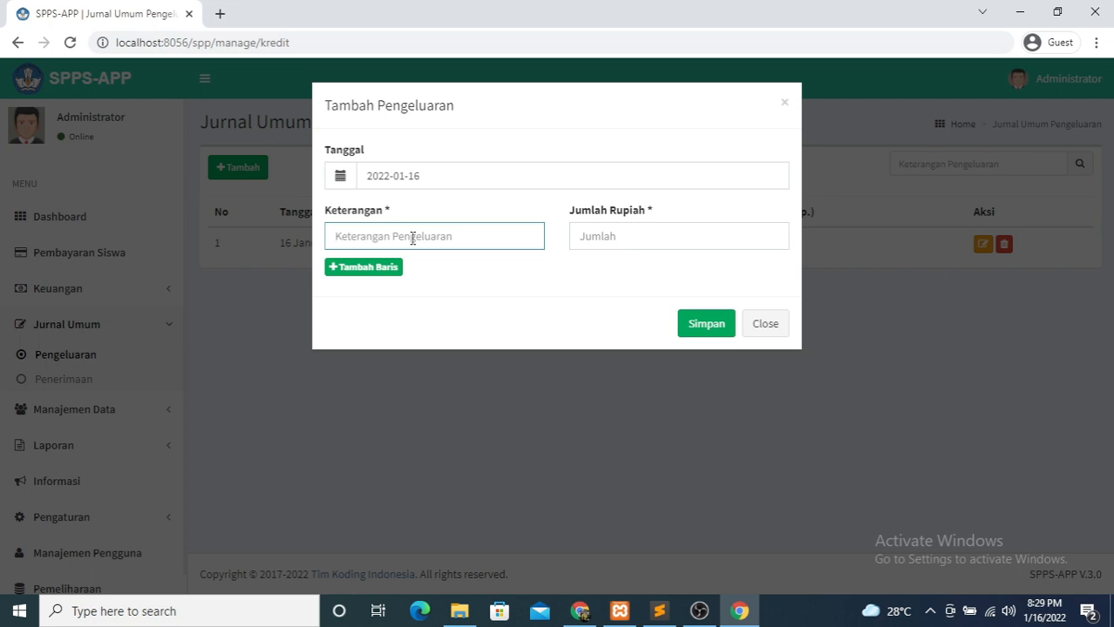
text(ke)
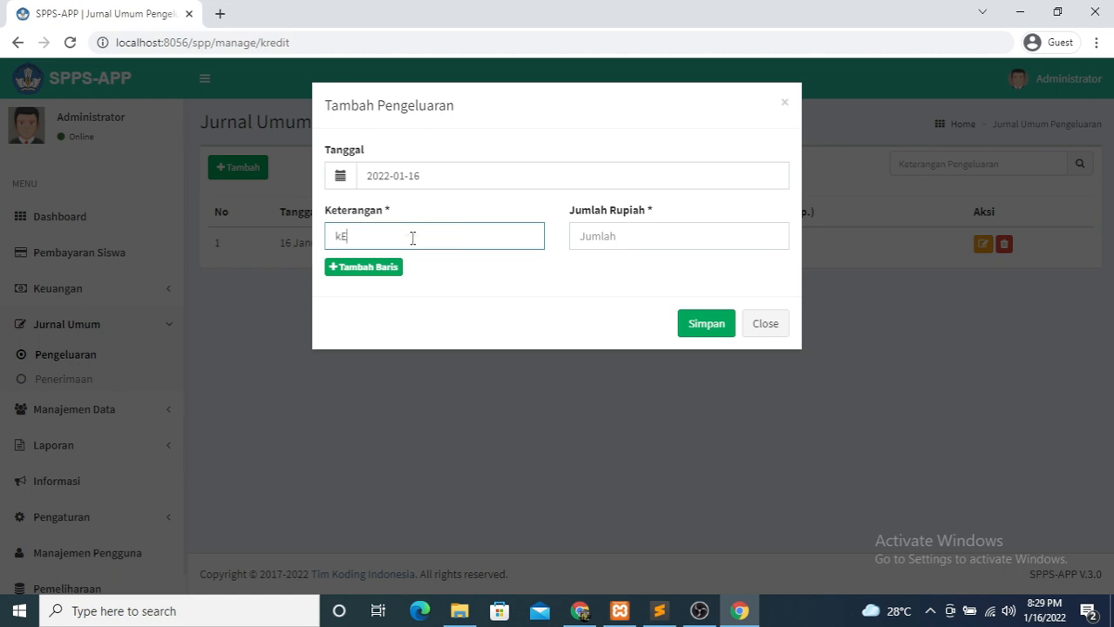
key(BackSpace)
key(BackSpace)
text(Keamanan)
click(623, 235)
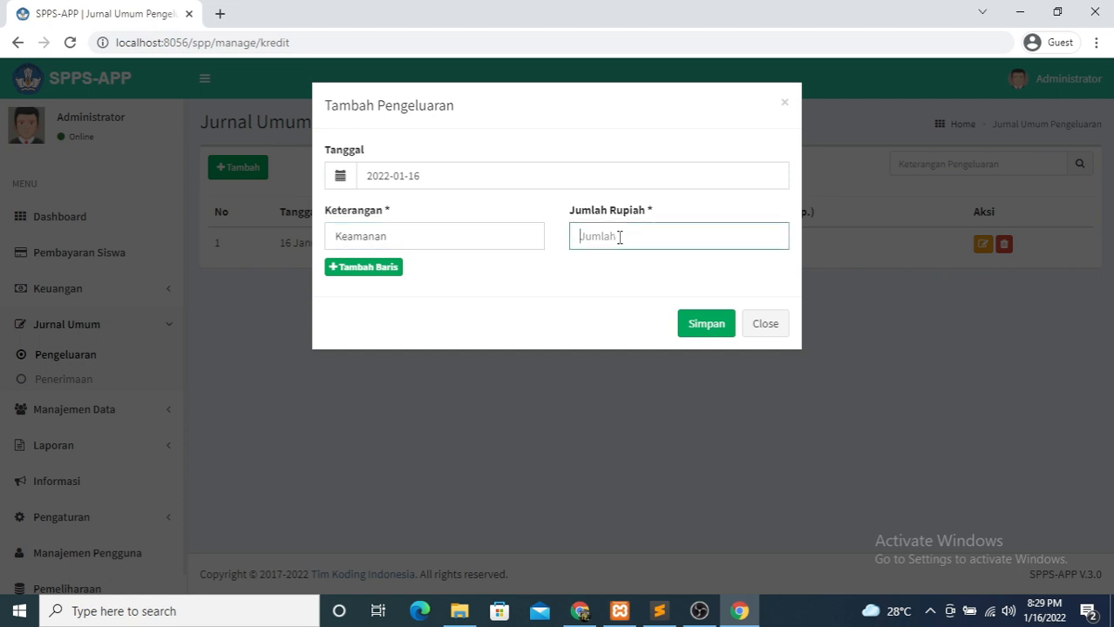
text(2000000)
click(722, 329)
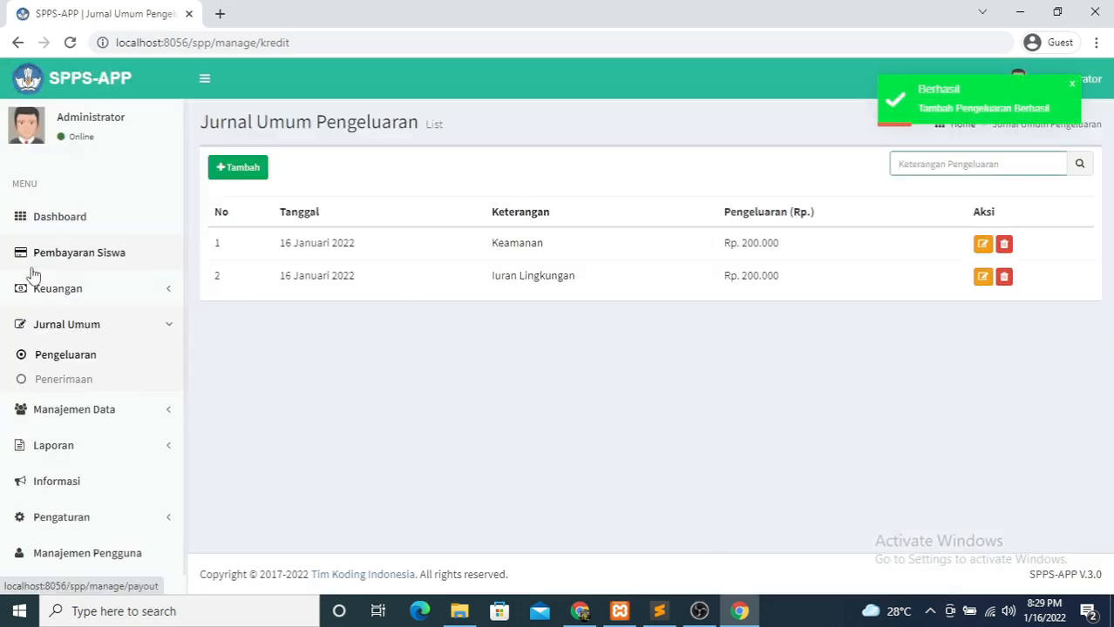
- Check the dashboard's Rp. 400.000 expense total, then open the income journal entries
click(98, 222)
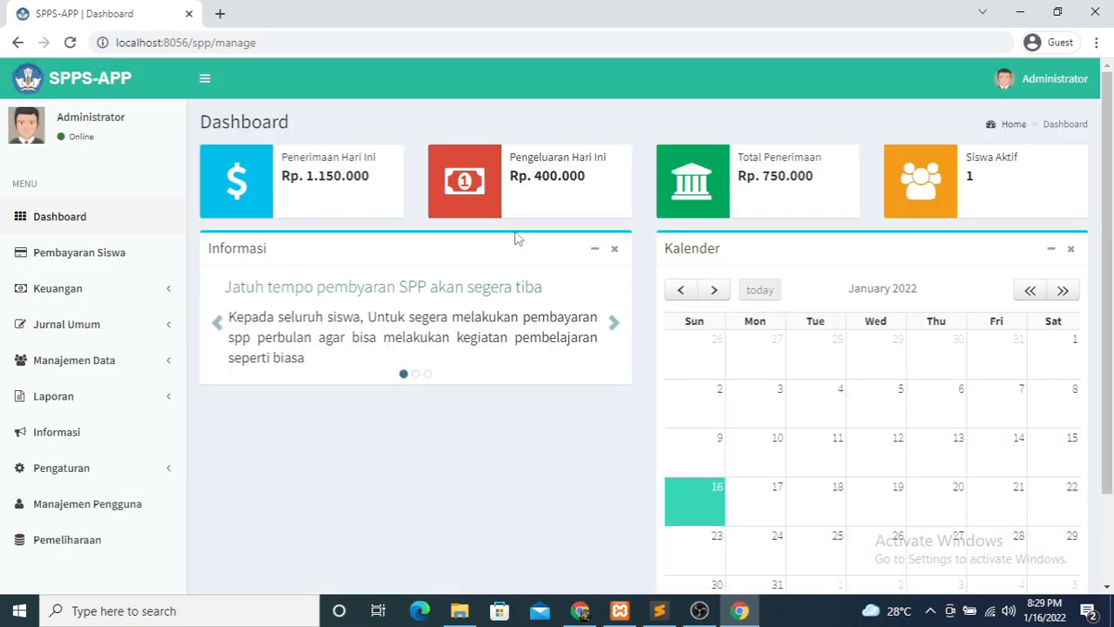
drag(520, 158, 556, 184)
click(578, 200)
click(87, 326)
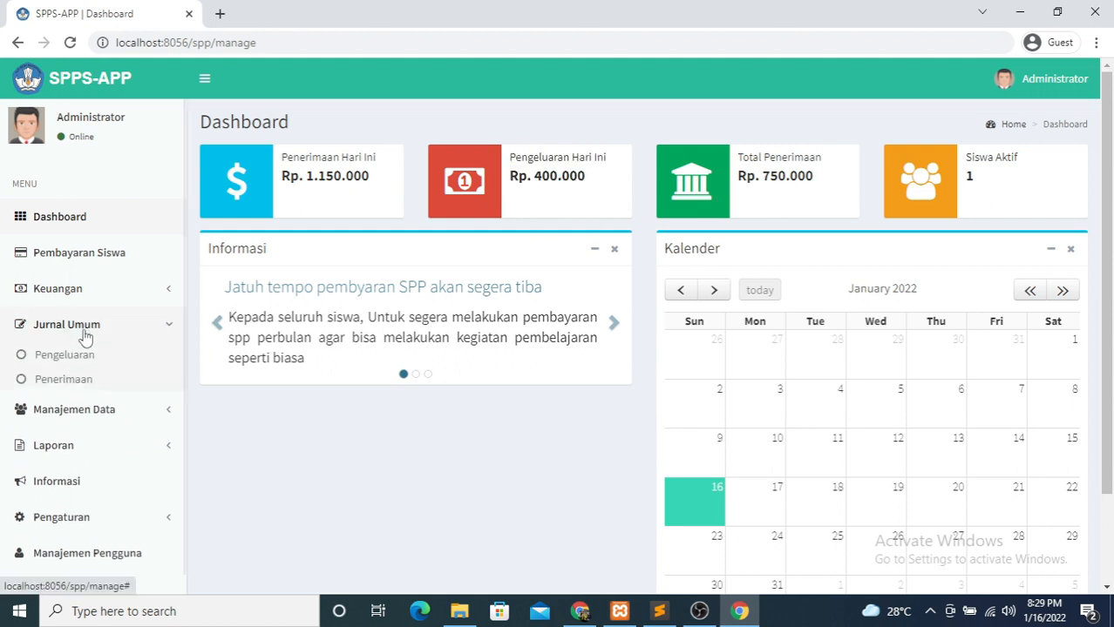
click(66, 387)
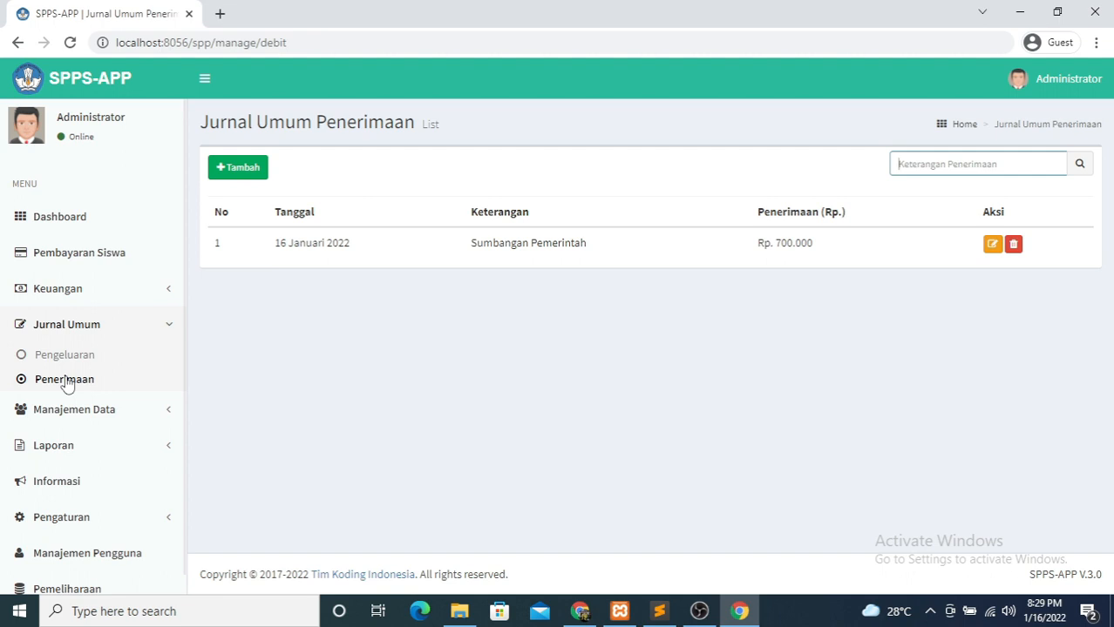
- Start a new Penerimaan journal entry dated 16 January 2022
click(237, 172)
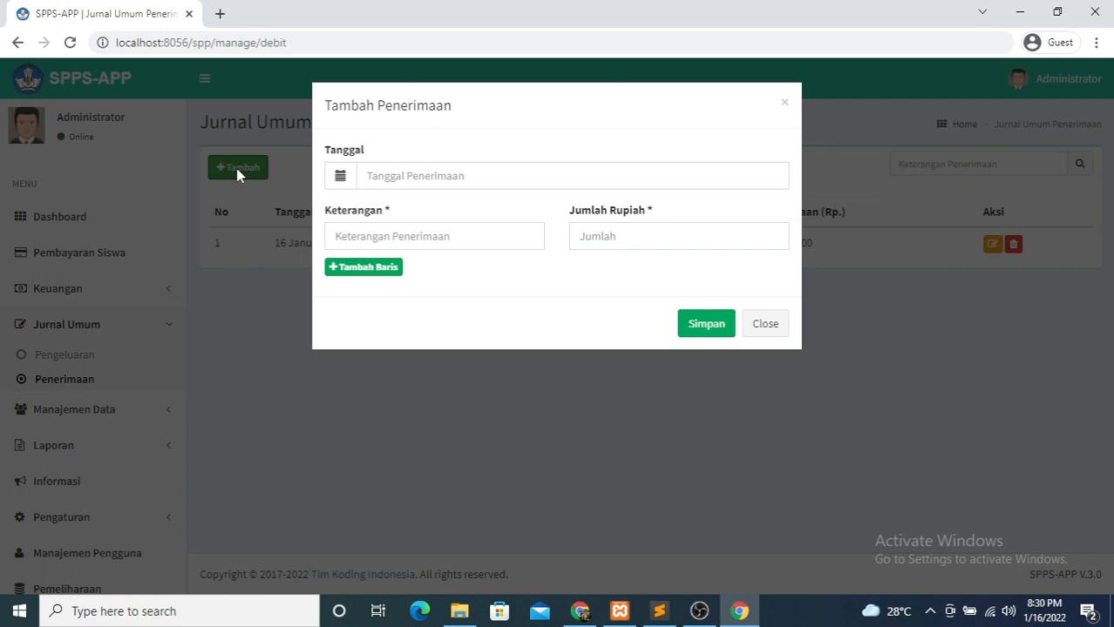
click(434, 180)
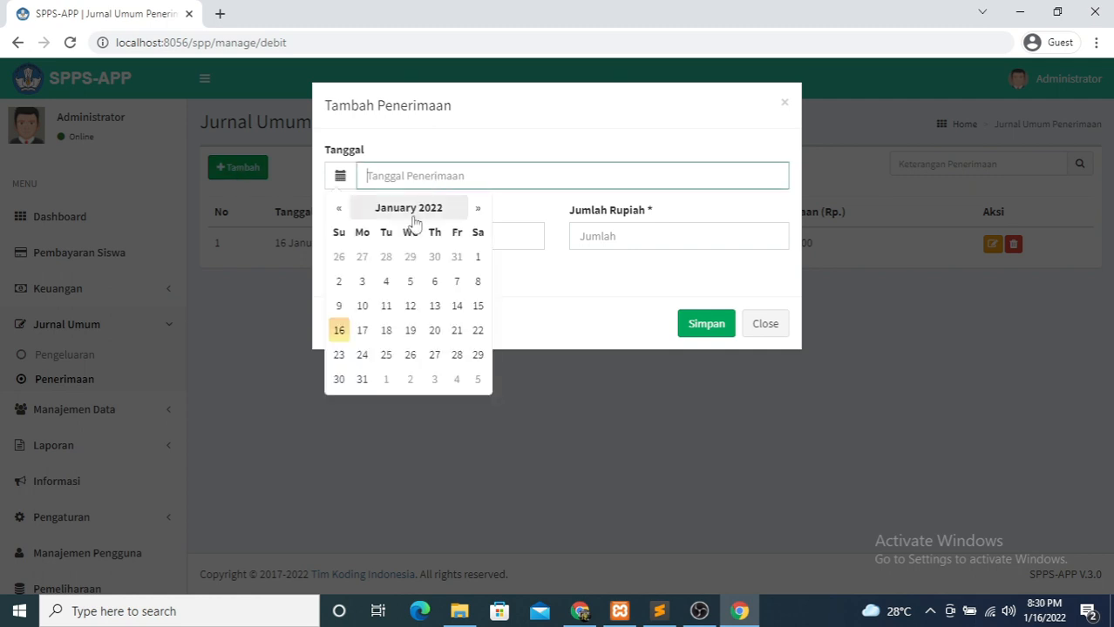
click(339, 329)
- Enter 'Dana Bantuan Pemerintah' with amount 1000000 and save the income entry
click(386, 237)
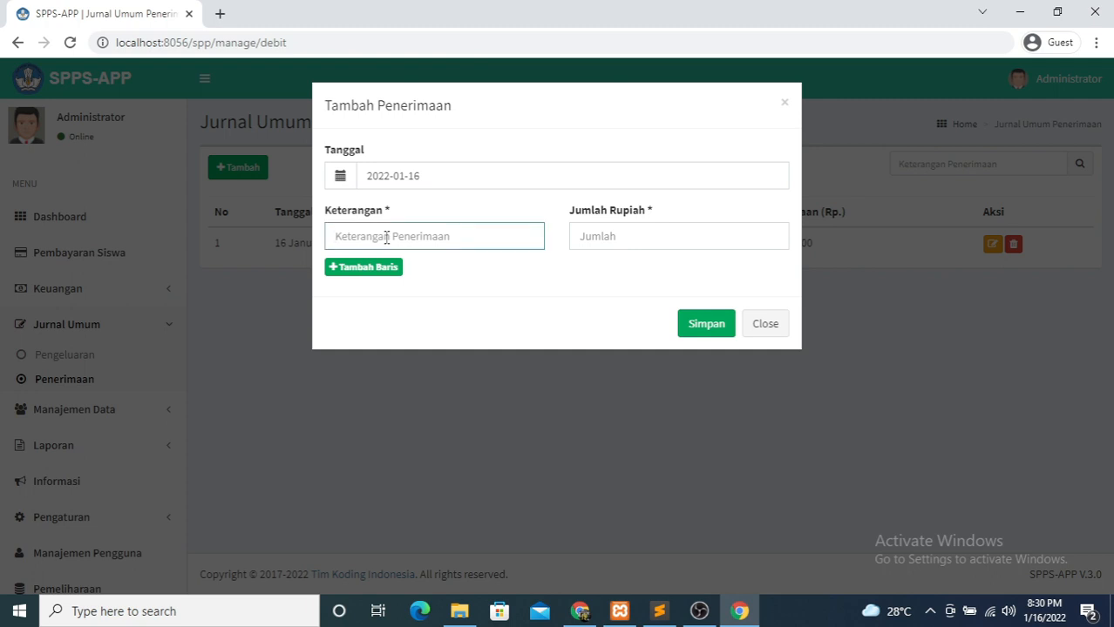
text(Dana)
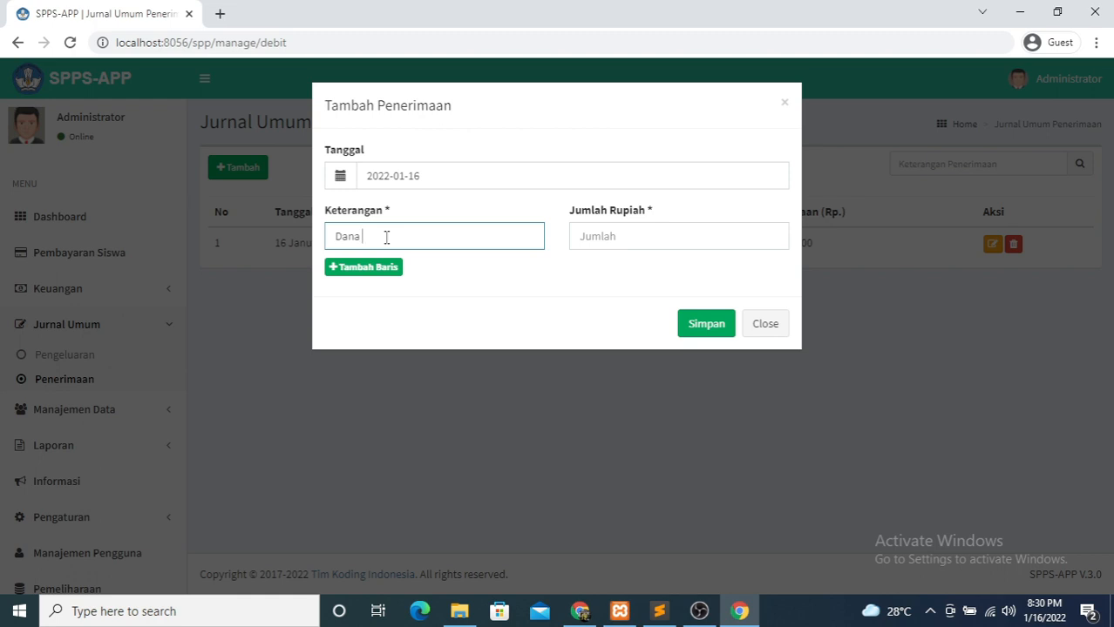
text(Pemeri)
text(Bntuan)
key(BackSpace)
key(BackSpace)
key(BackSpace)
key(BackSpace)
key(BackSpace)
text(antuan)
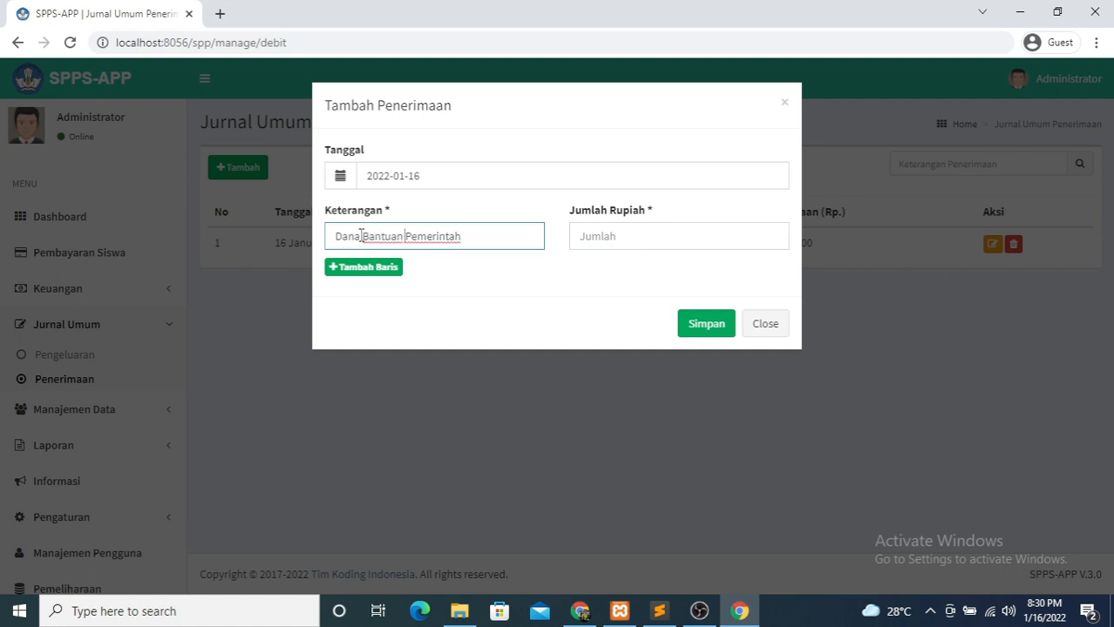
click(606, 235)
text(1000000)
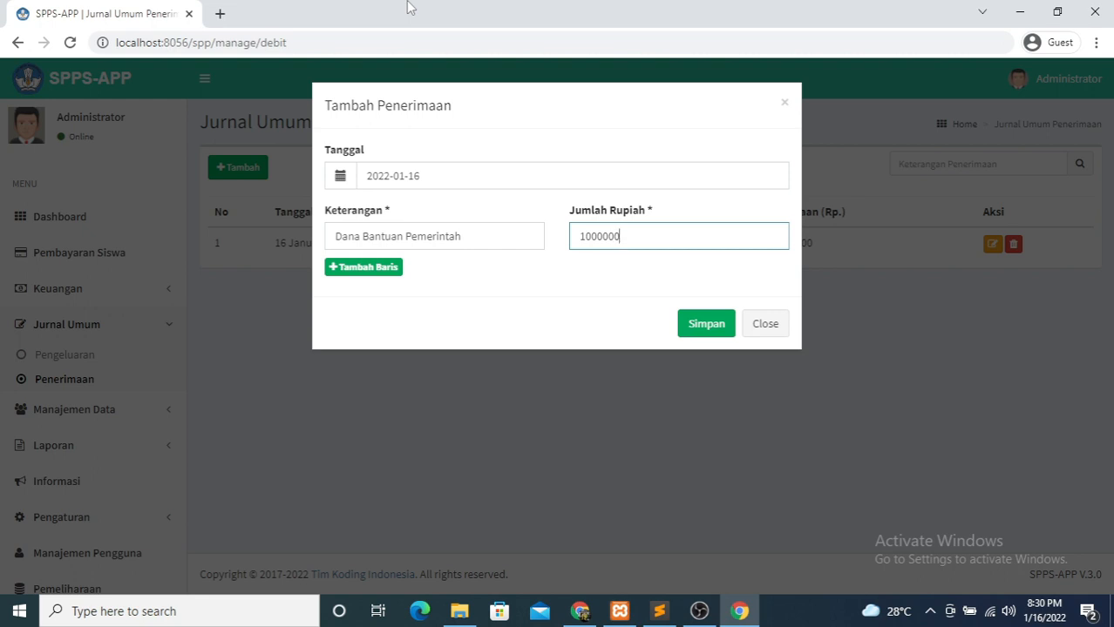
click(698, 325)
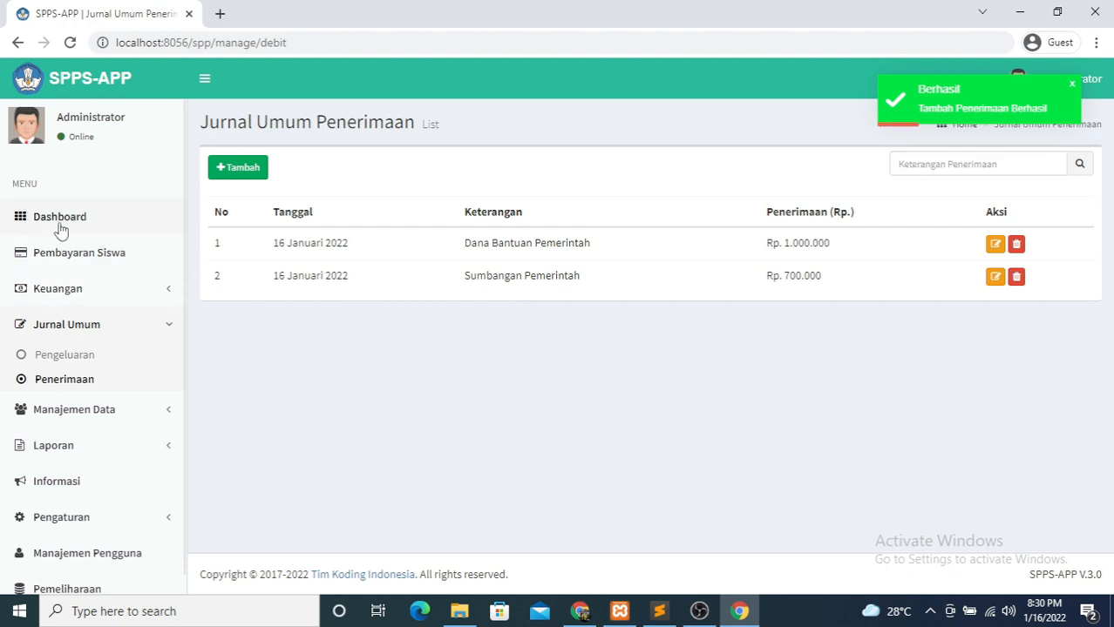
- Go to the Laporan Keuangan financial report page under Laporan
click(60, 220)
drag(323, 154, 422, 250)
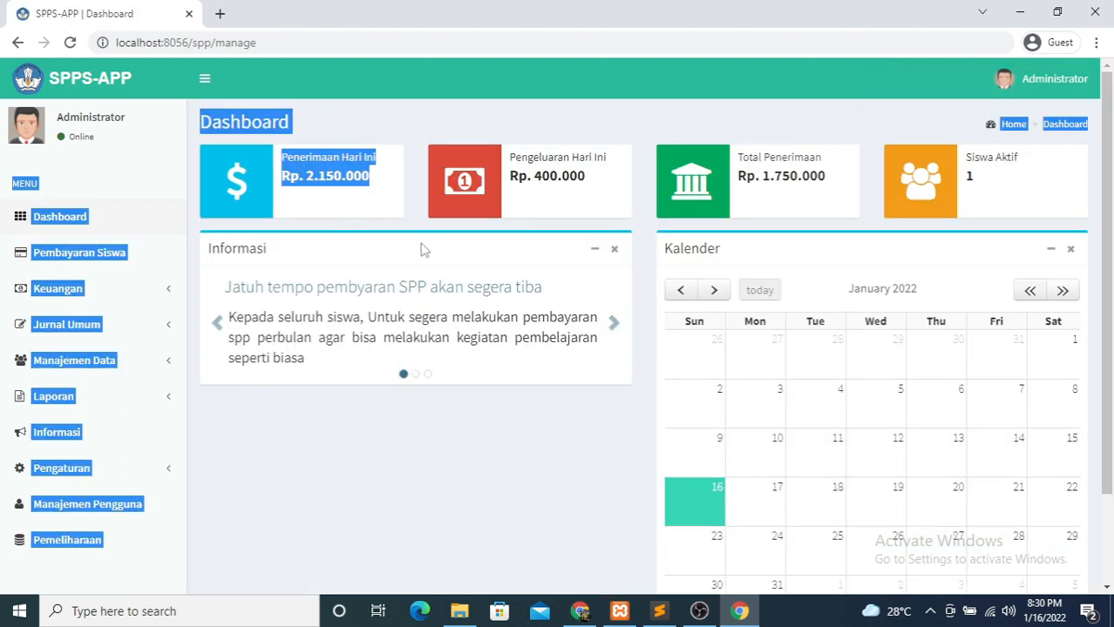
click(293, 521)
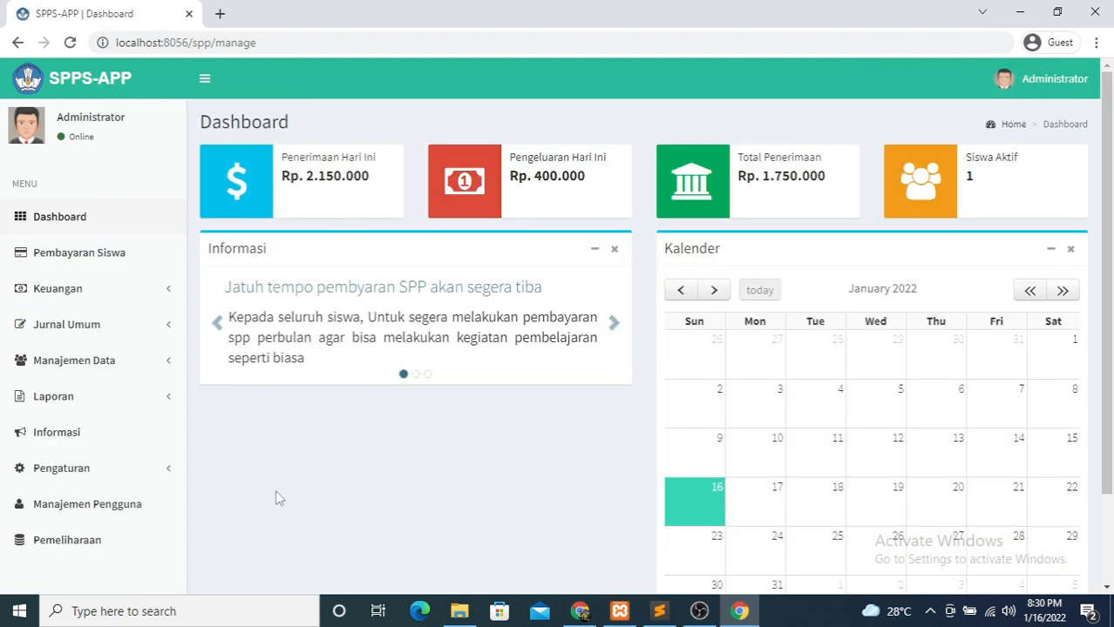
click(80, 405)
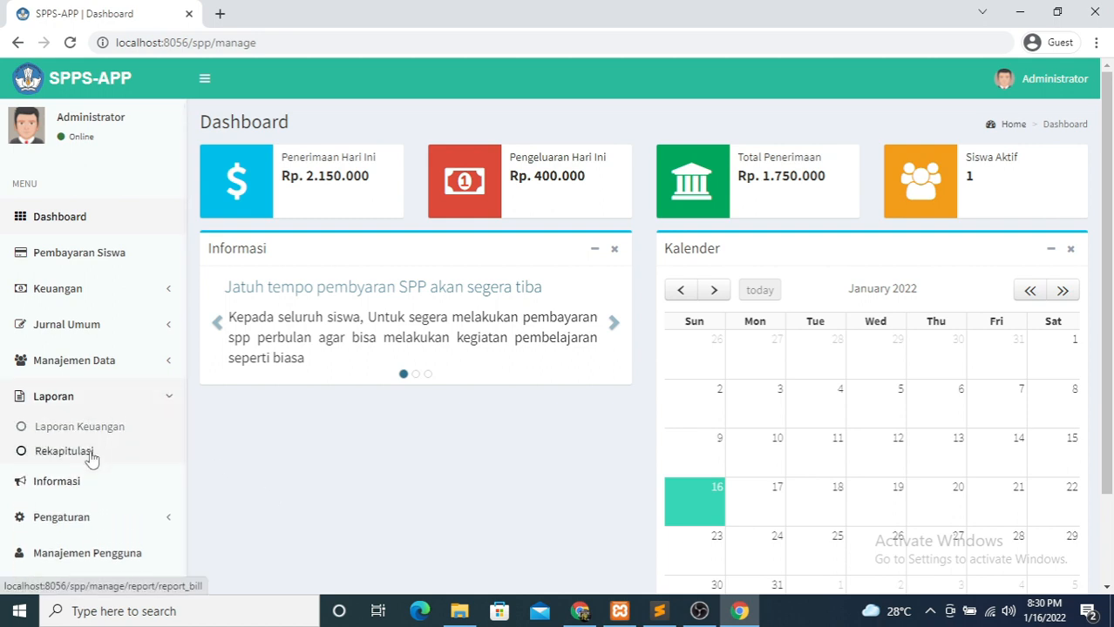
right_click(81, 430)
click(69, 437)
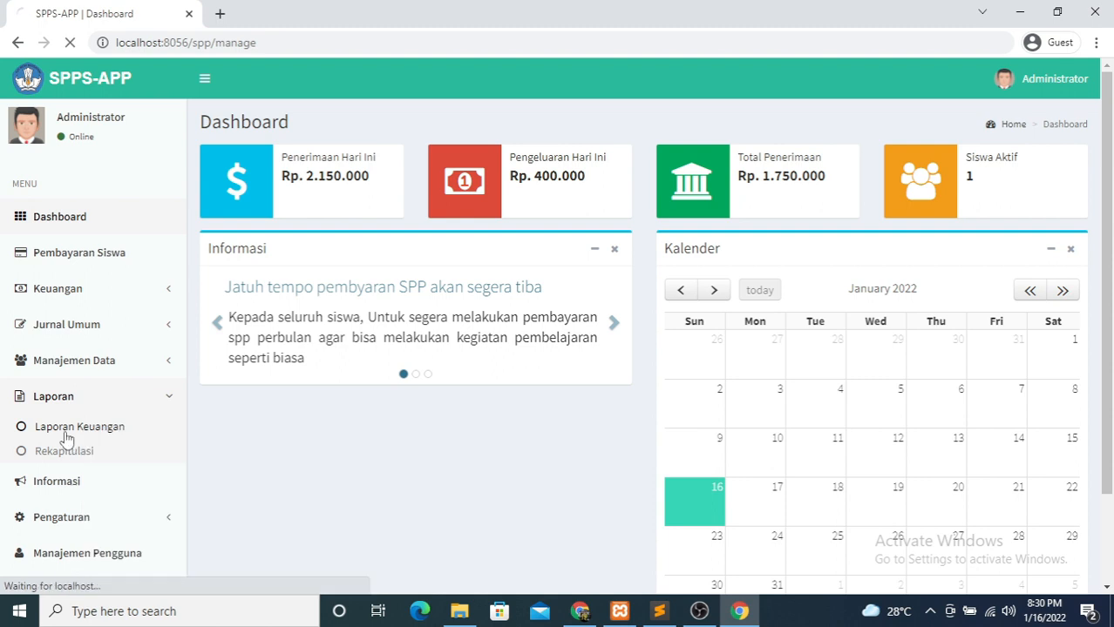
- Filter the report from 2022-01-16 to 2022-01-16
click(340, 186)
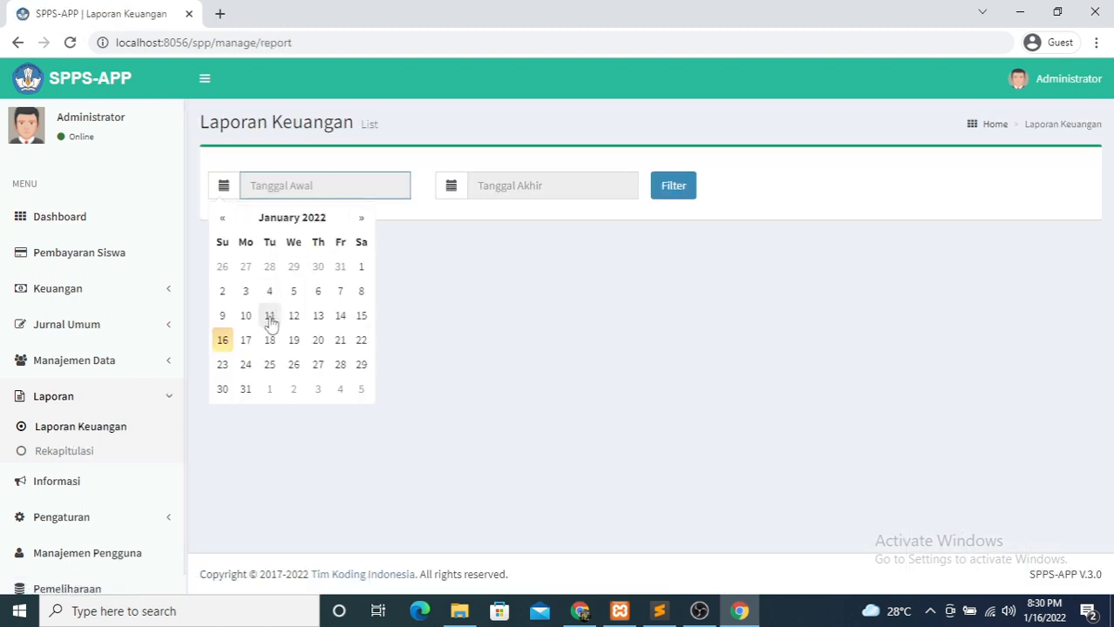
click(223, 339)
click(487, 190)
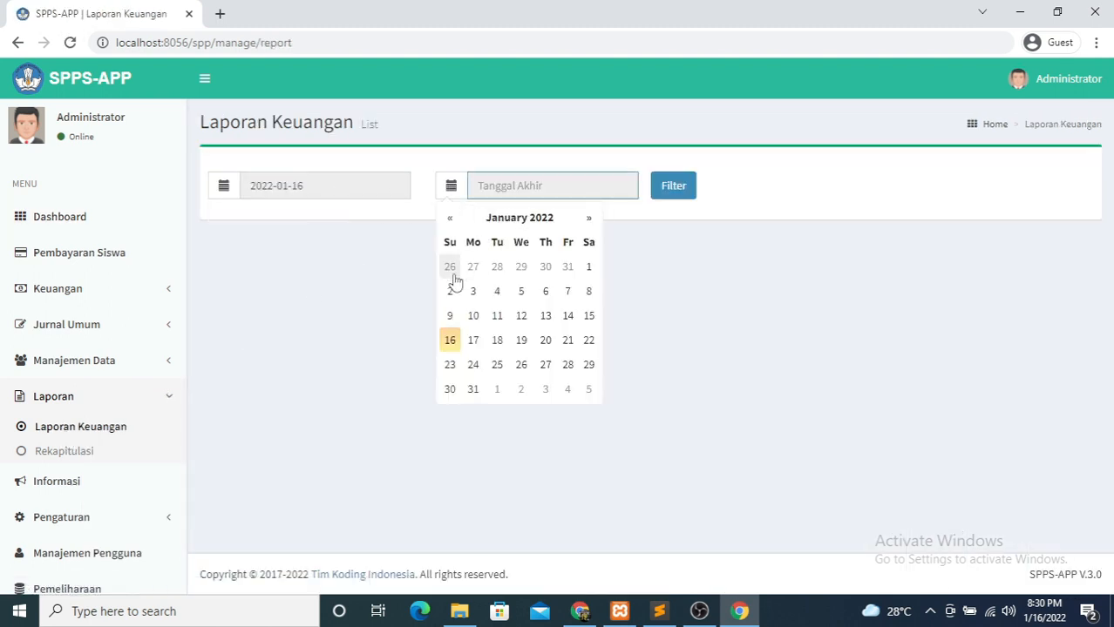
click(448, 340)
click(675, 186)
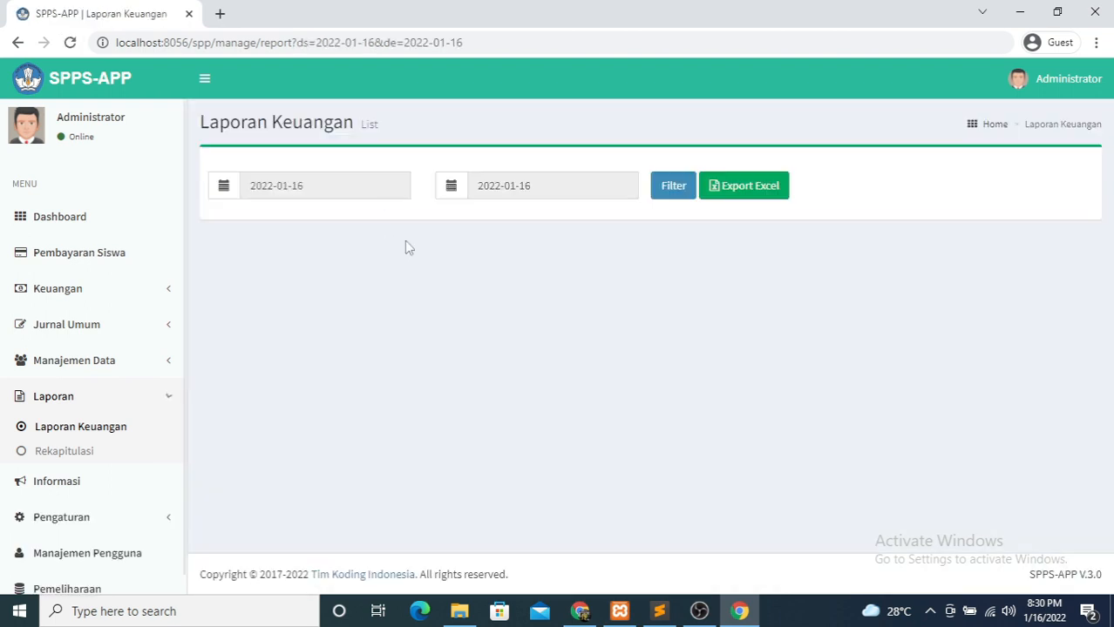
- Export the filtered report to Excel, downloading the LAPORAN_KEUANGAN .xls file
right_click(760, 188)
click(802, 199)
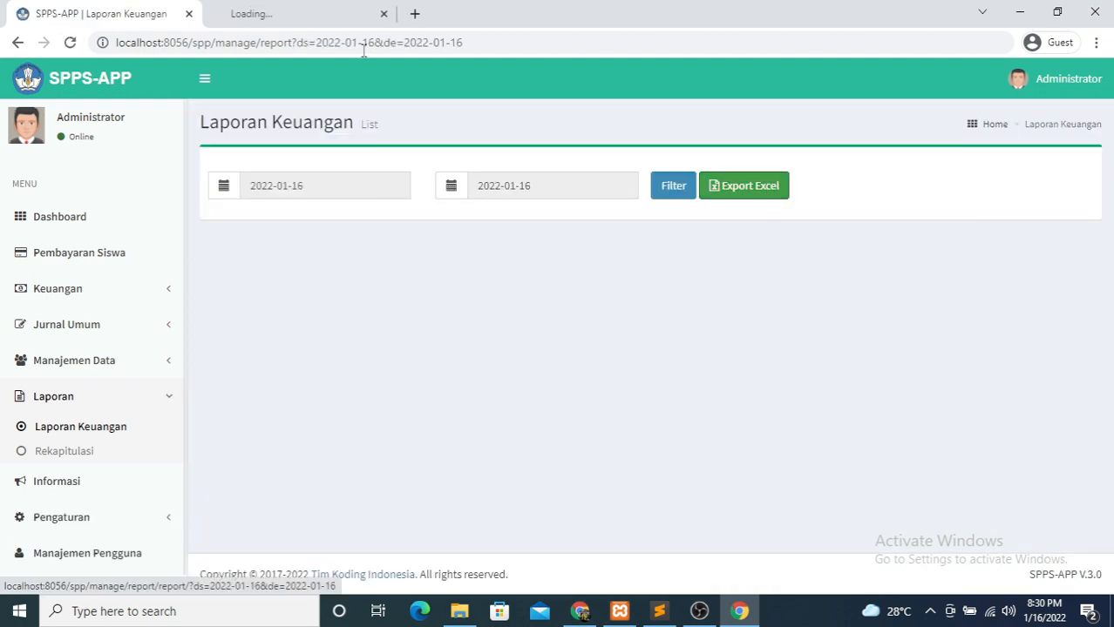
click(296, 13)
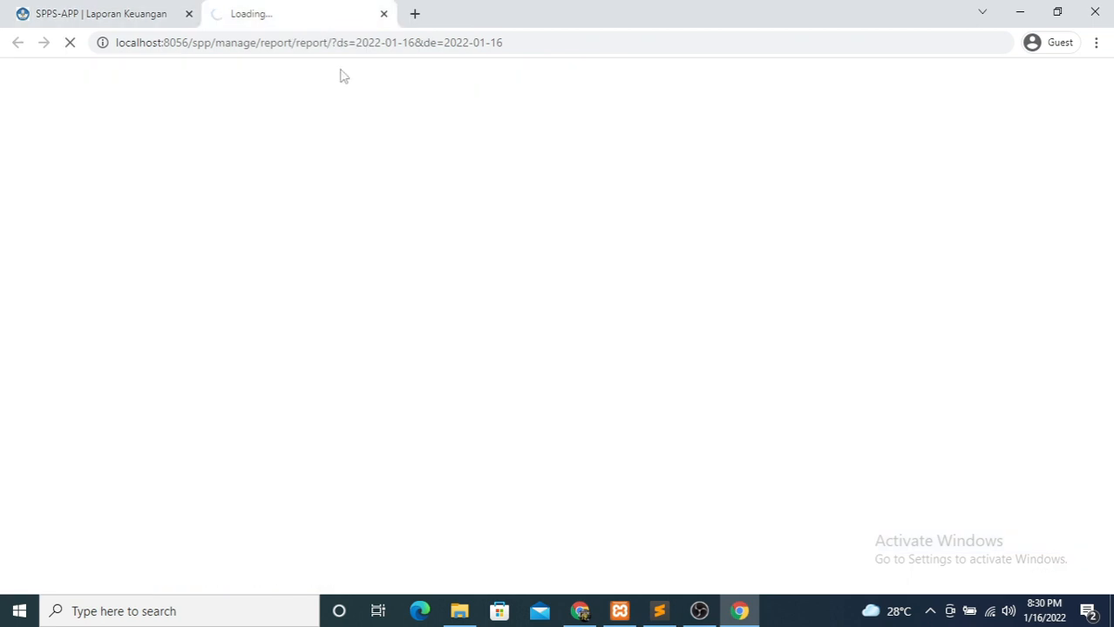
click(105, 11)
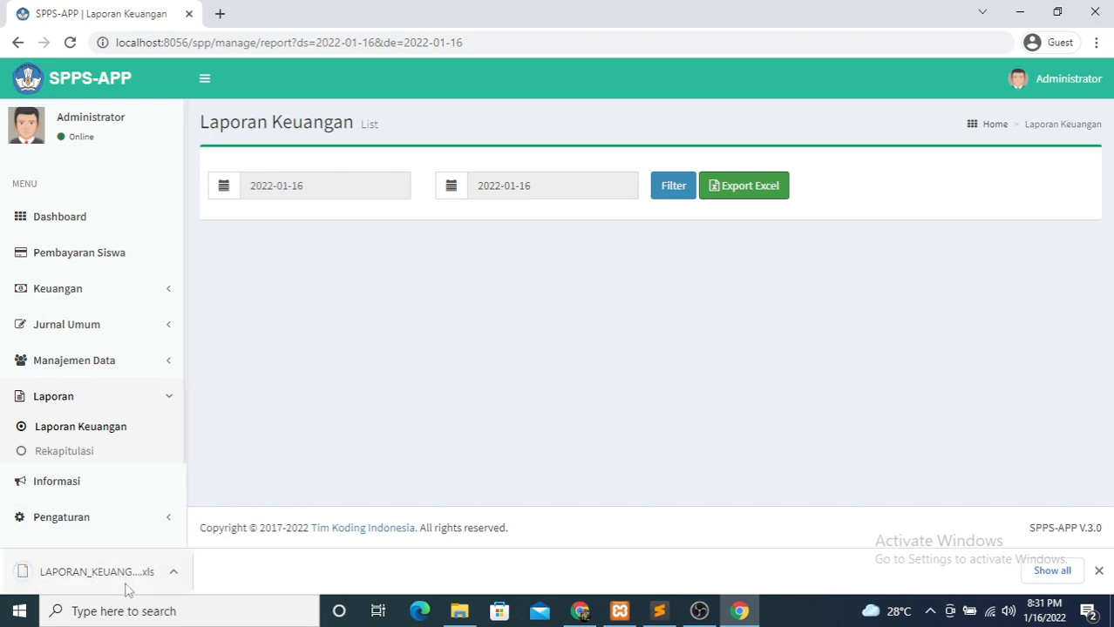
- Show the Rekapitulasi payment recap for 2021/2022 class X (A)
click(1097, 572)
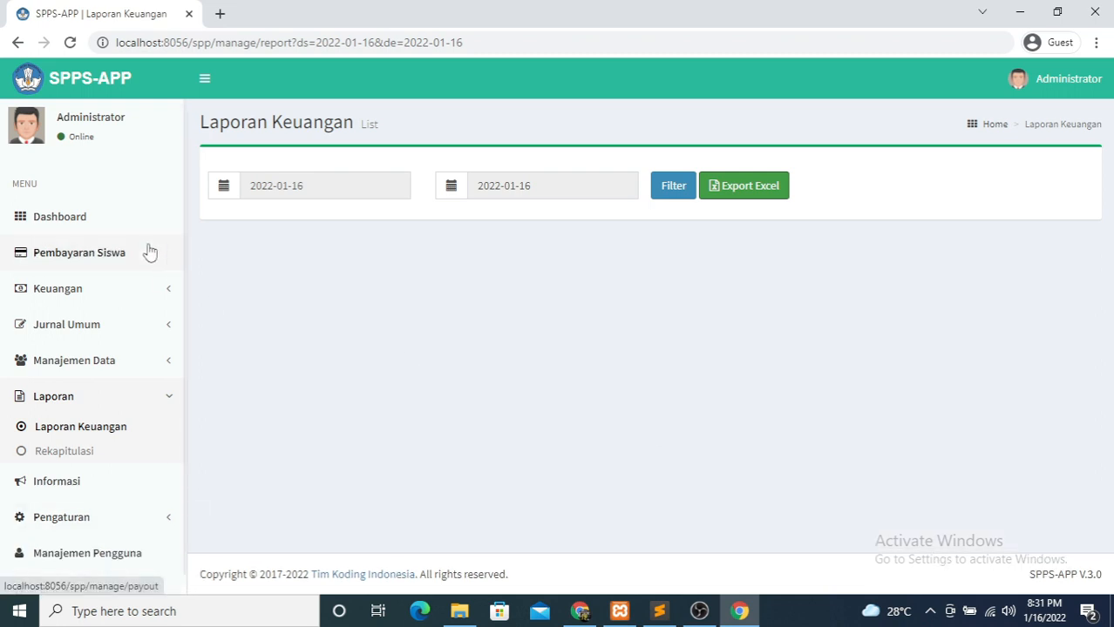
click(75, 449)
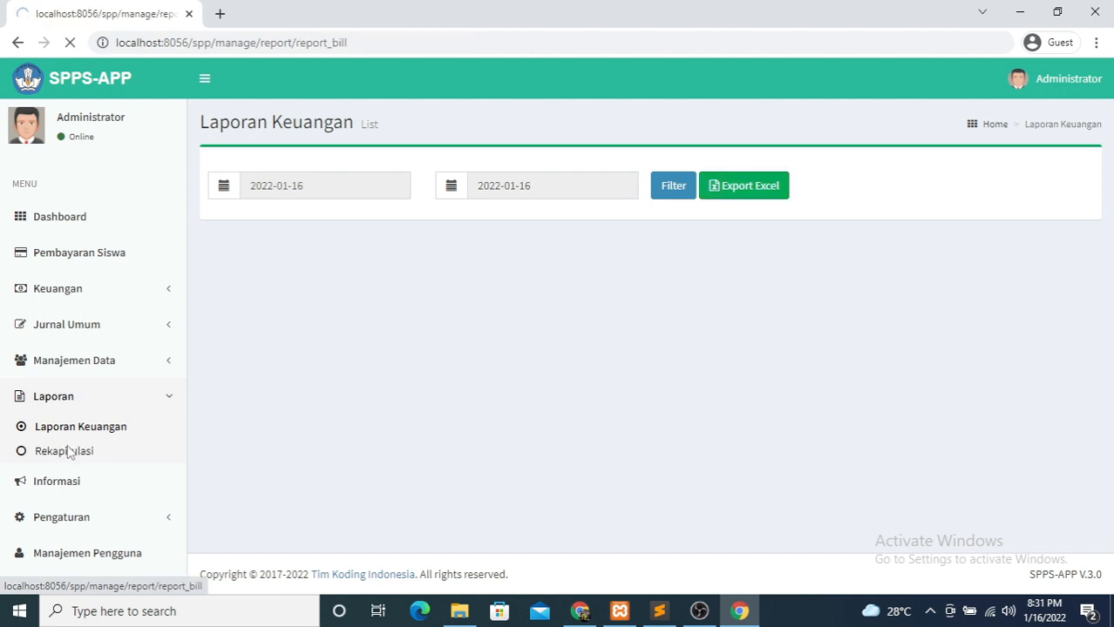
click(683, 203)
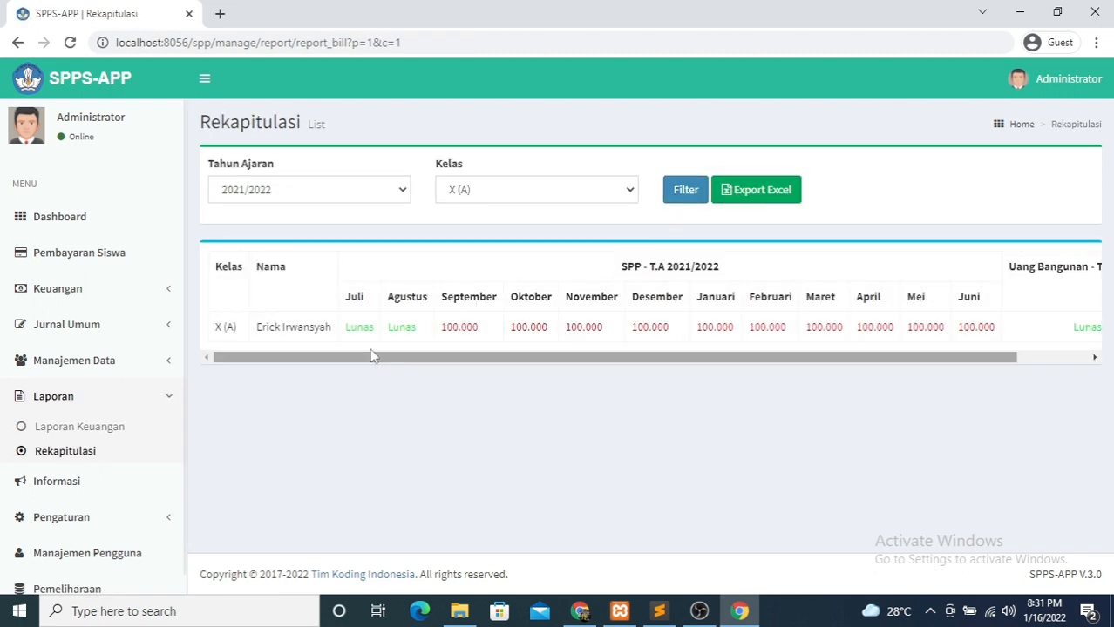
- Scroll through the recap table, then go to the Informasi announcement list
drag(707, 362, 1061, 352)
click(1050, 331)
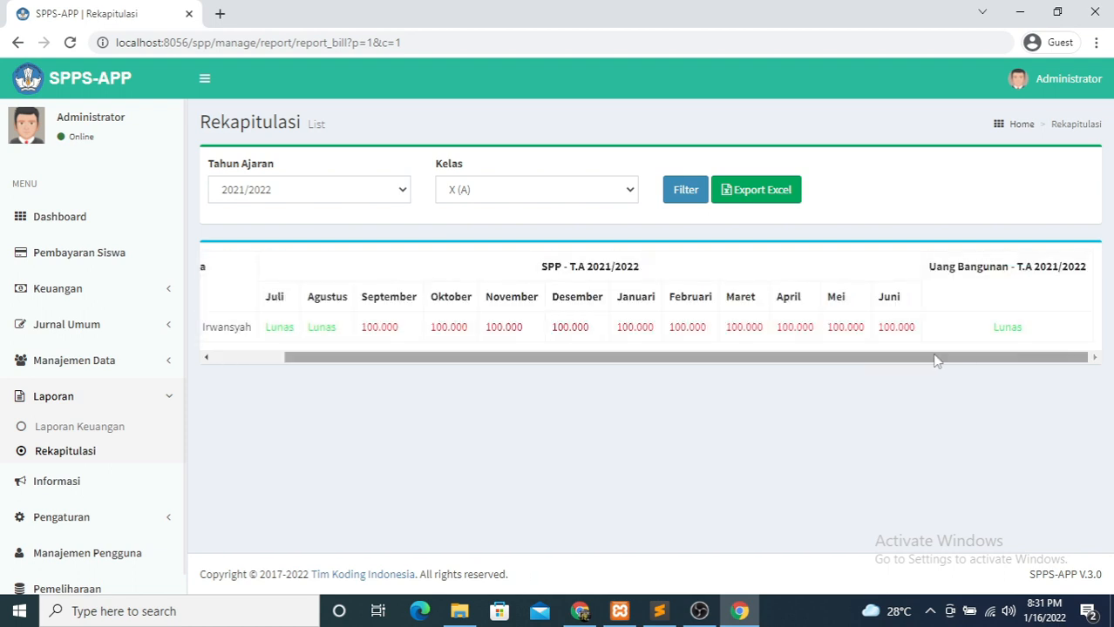
scroll(738, 360, left, 2)
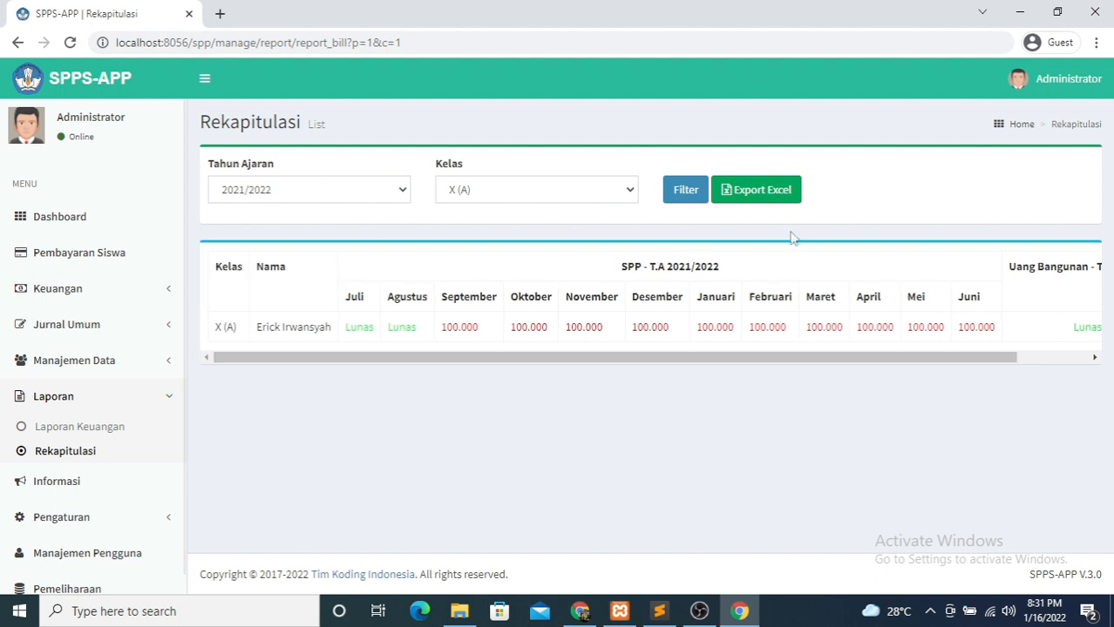
scroll(123, 459, down, 1)
click(77, 461)
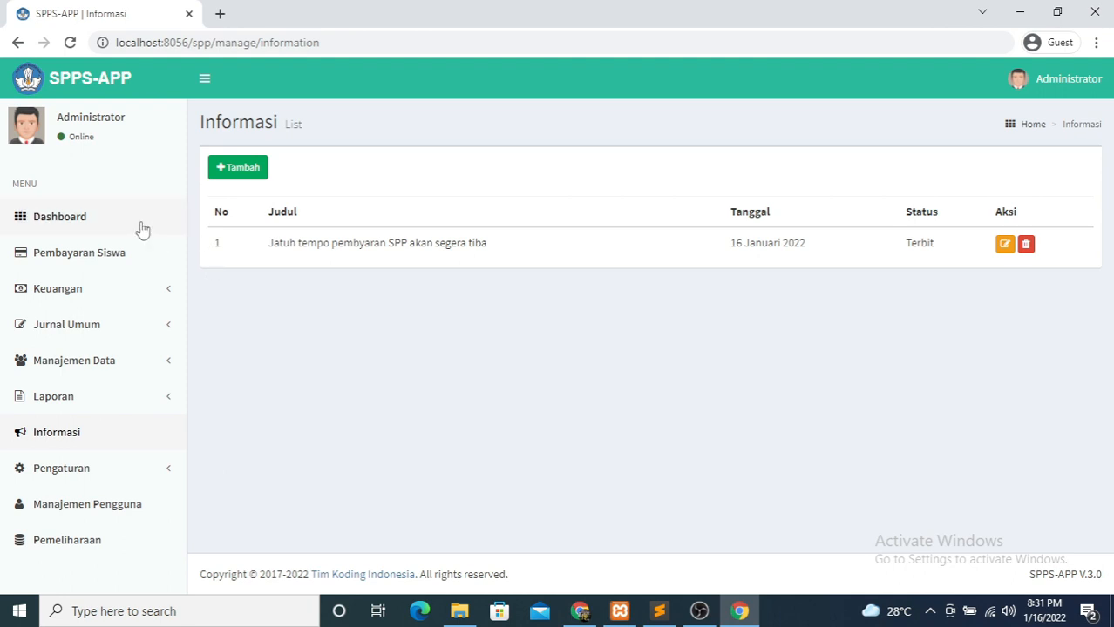
- Check the Dashboard, then view the Informasi new-announcement form
click(69, 229)
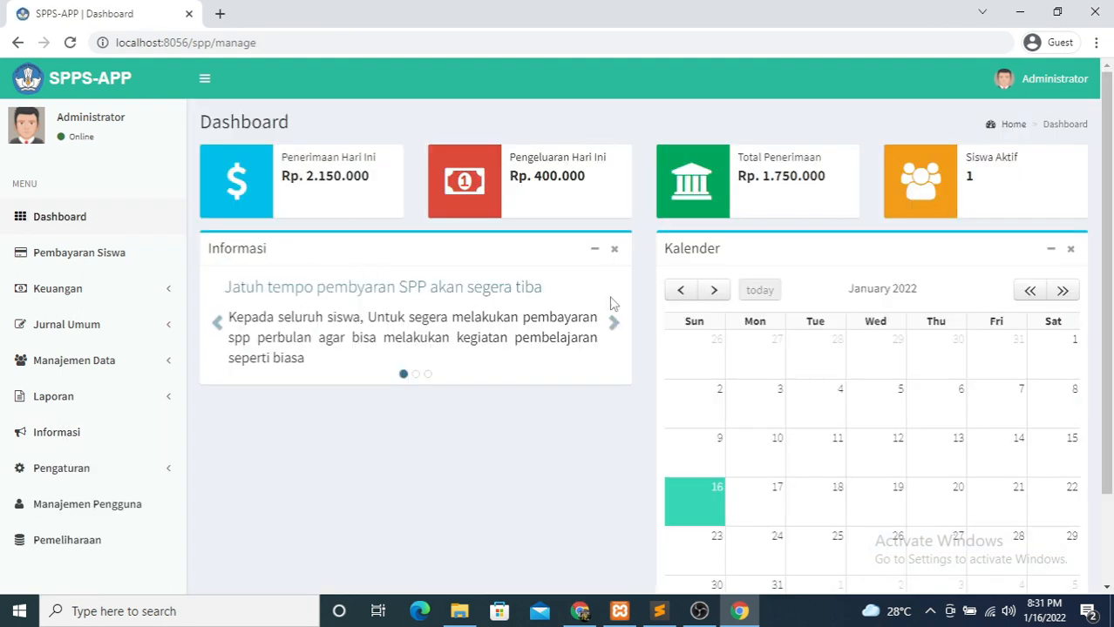
click(67, 435)
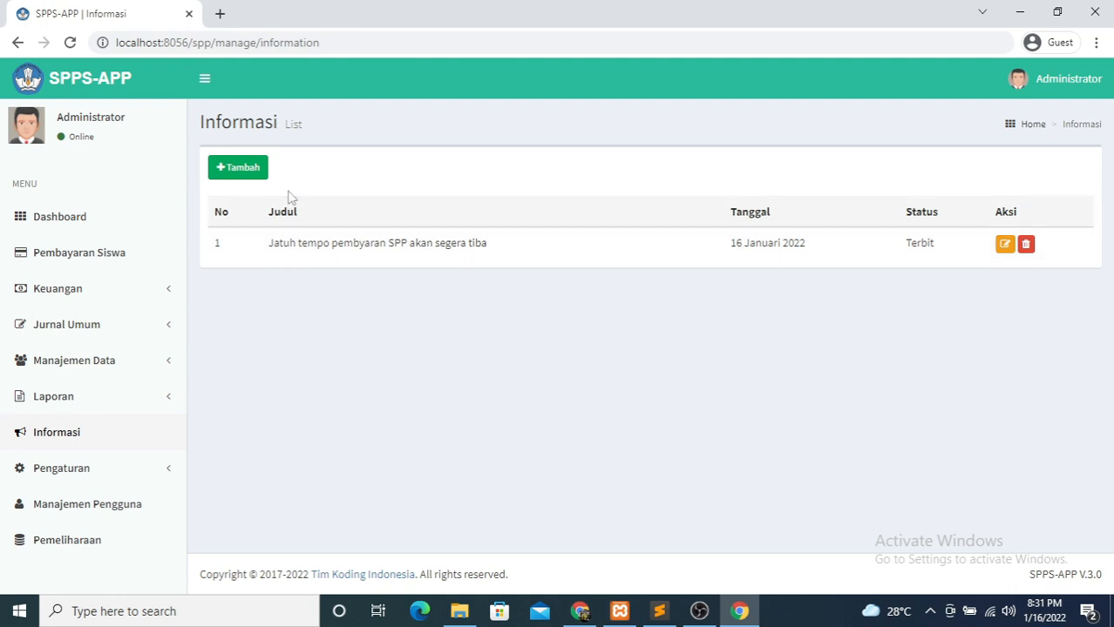
click(260, 173)
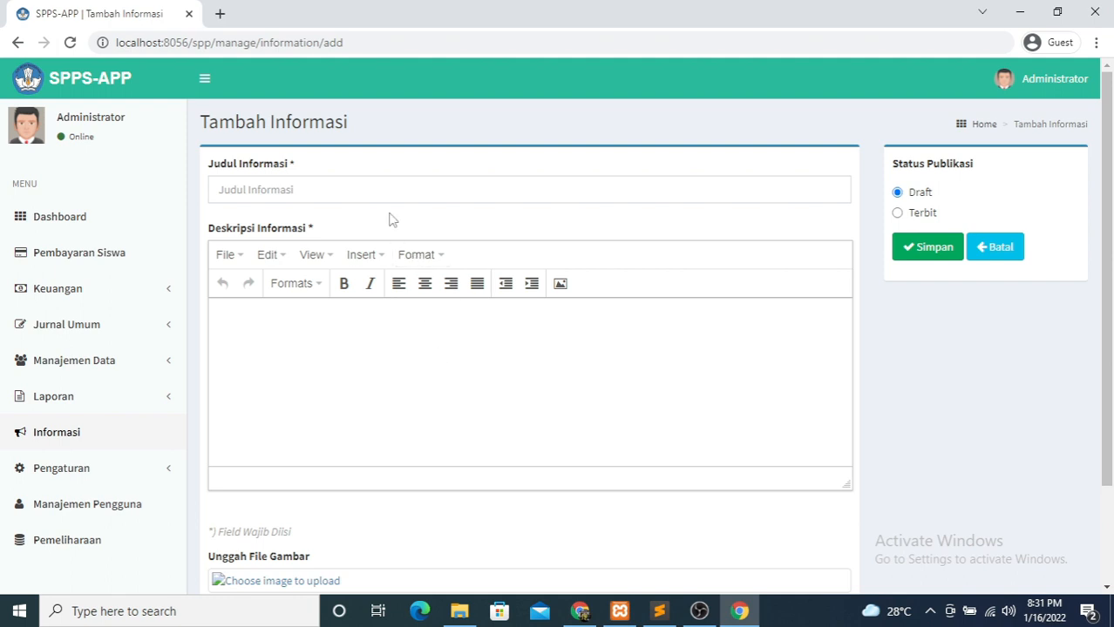
scroll(987, 266, down, 2)
scroll(987, 266, up, 2)
- Go to Pengaturan > Sekolah to view the school settings
click(120, 465)
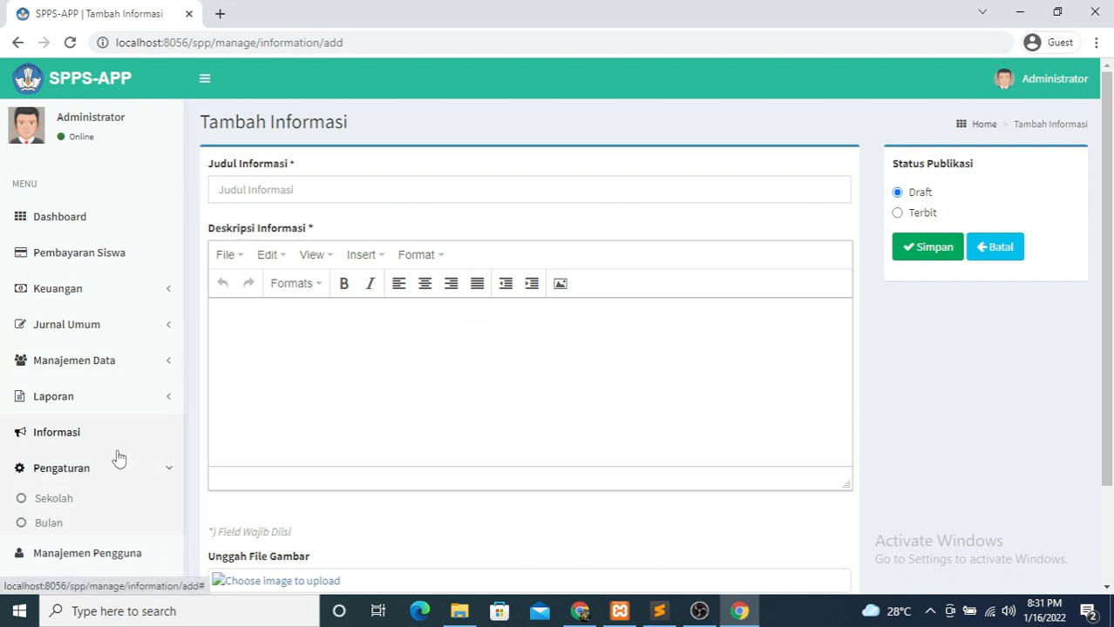
scroll(59, 480, down, 1)
click(50, 485)
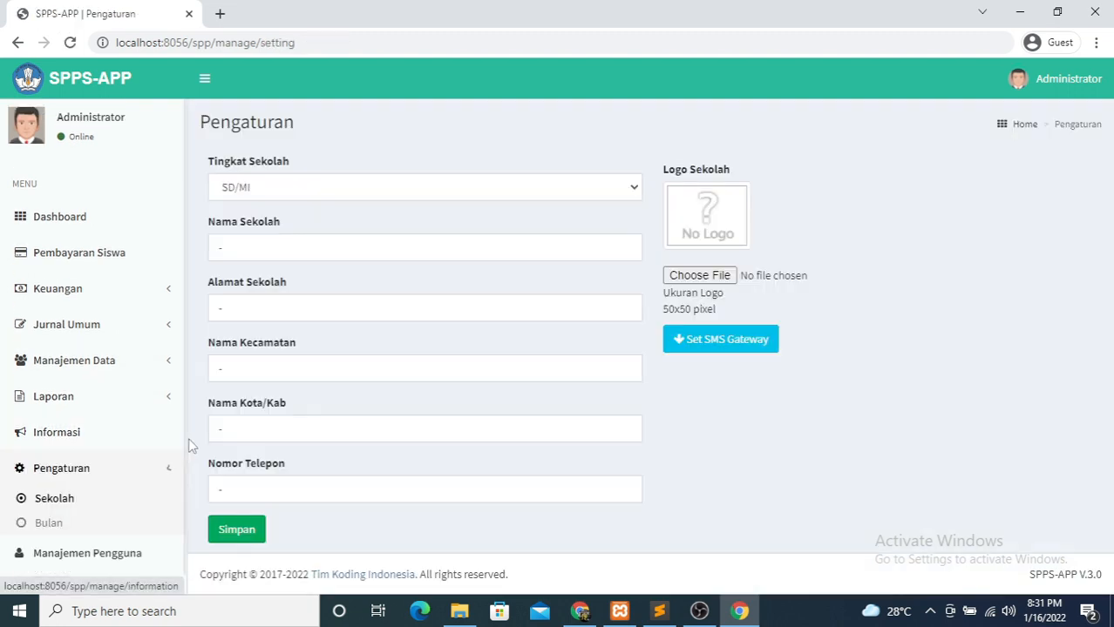
- Show and hide the Set SMS Gateway options, leaving the gateway user field unchanged
click(718, 349)
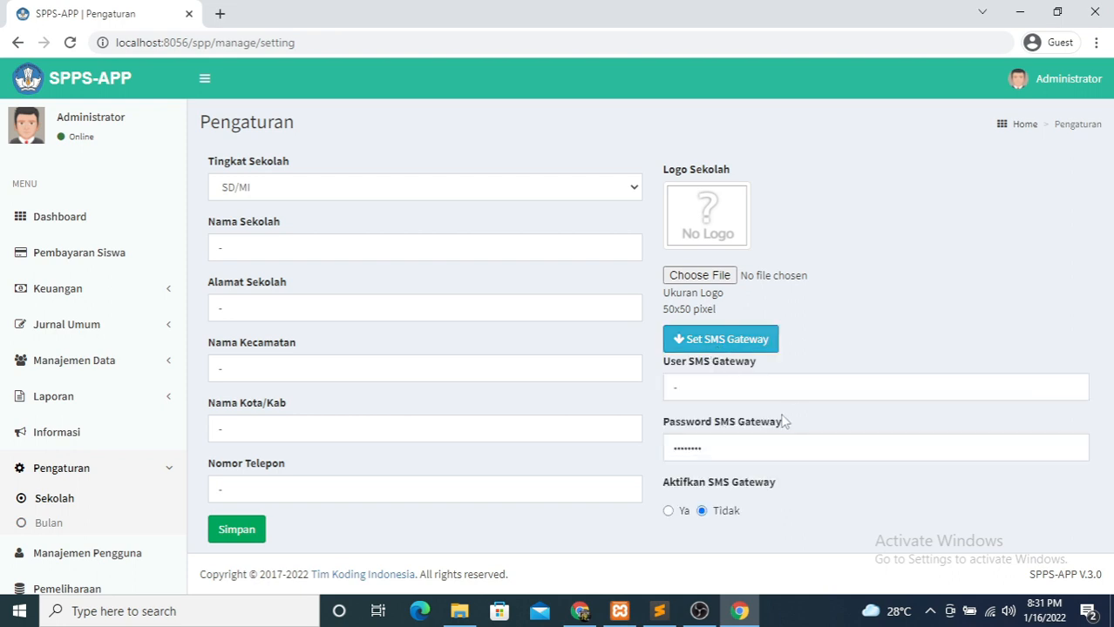
click(782, 389)
click(880, 338)
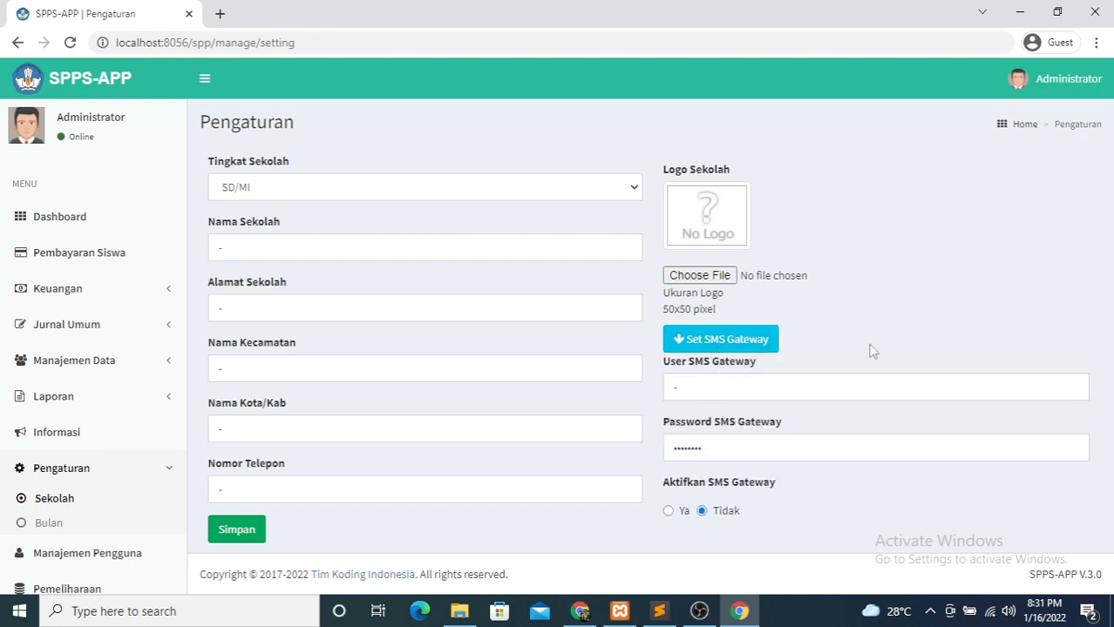
click(824, 389)
click(675, 502)
click(755, 350)
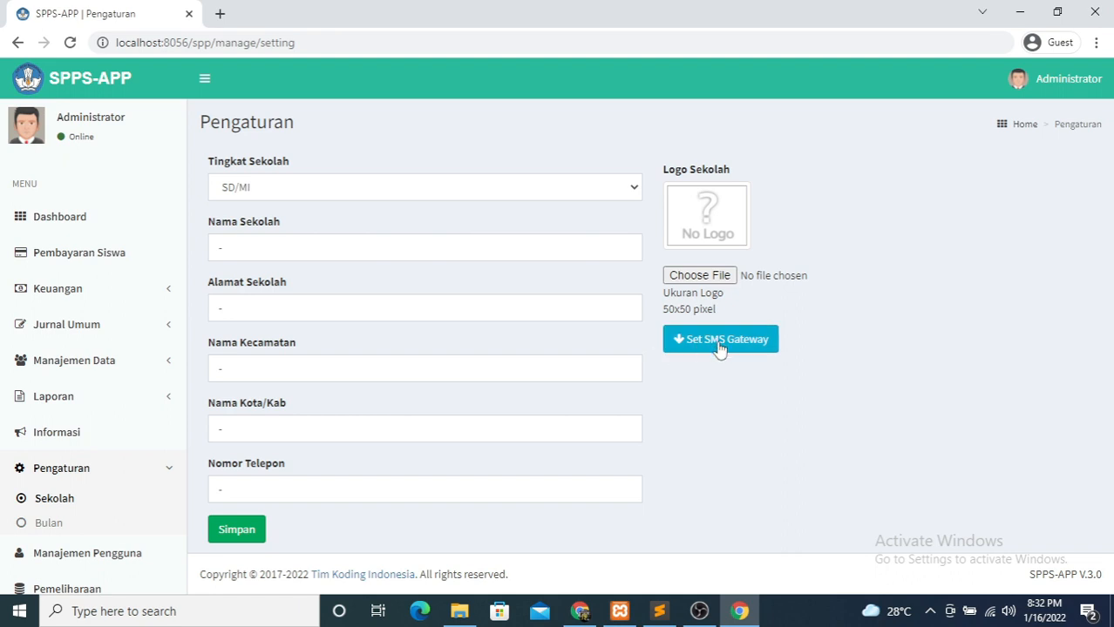
scroll(175, 501, down, 1)
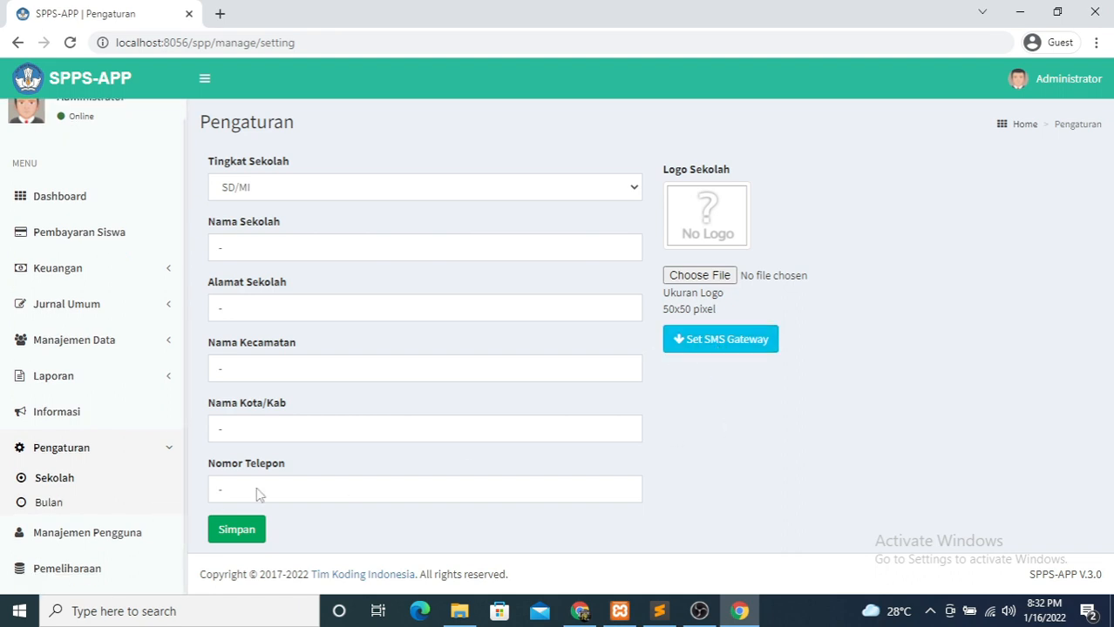
click(730, 348)
click(728, 388)
click(723, 341)
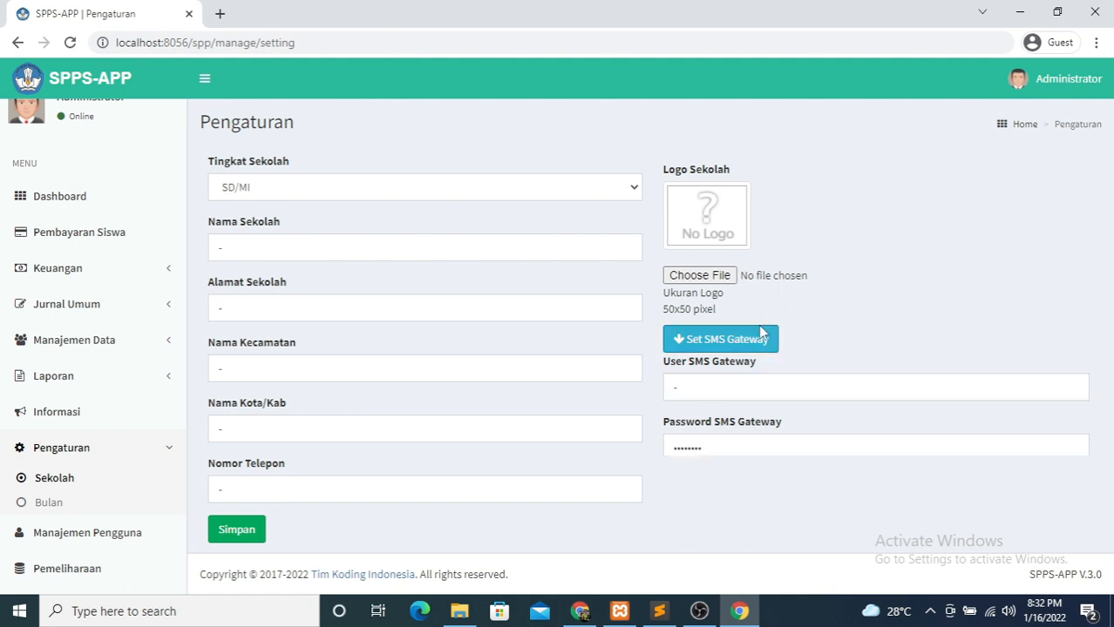
- View the Pengaturan > Bulan month list, then go to Manajemen Pengguna
click(52, 504)
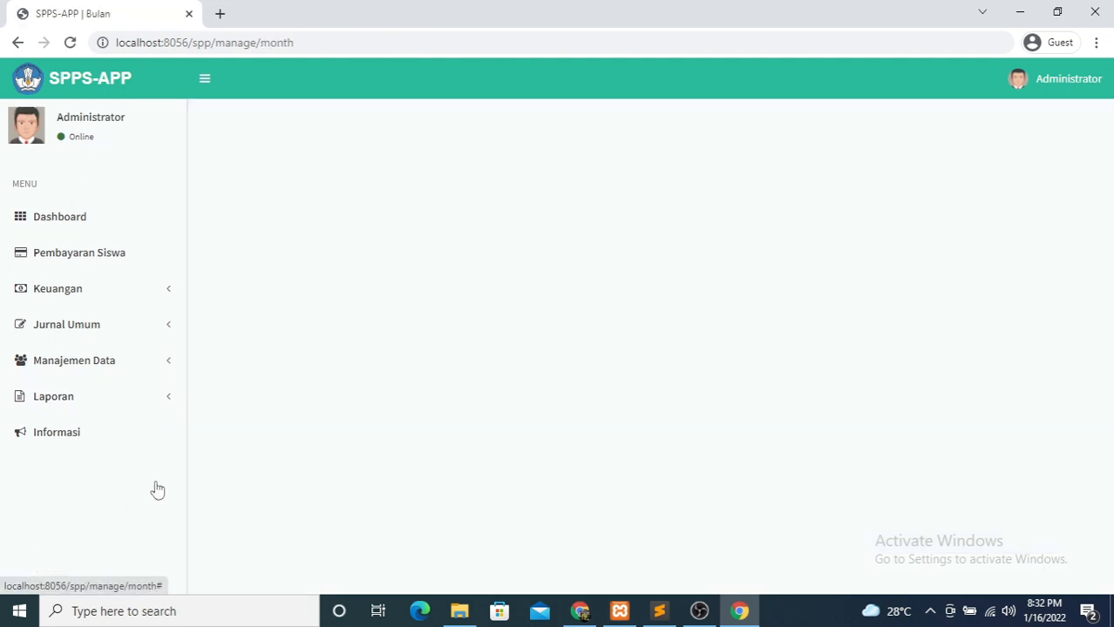
scroll(453, 310, down, 1)
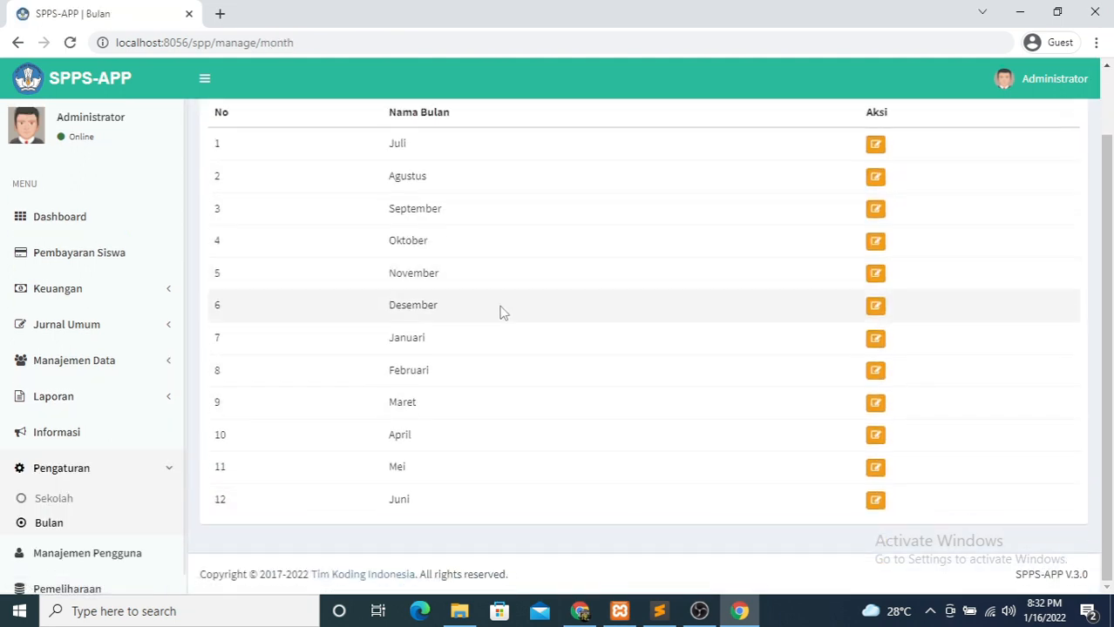
click(81, 565)
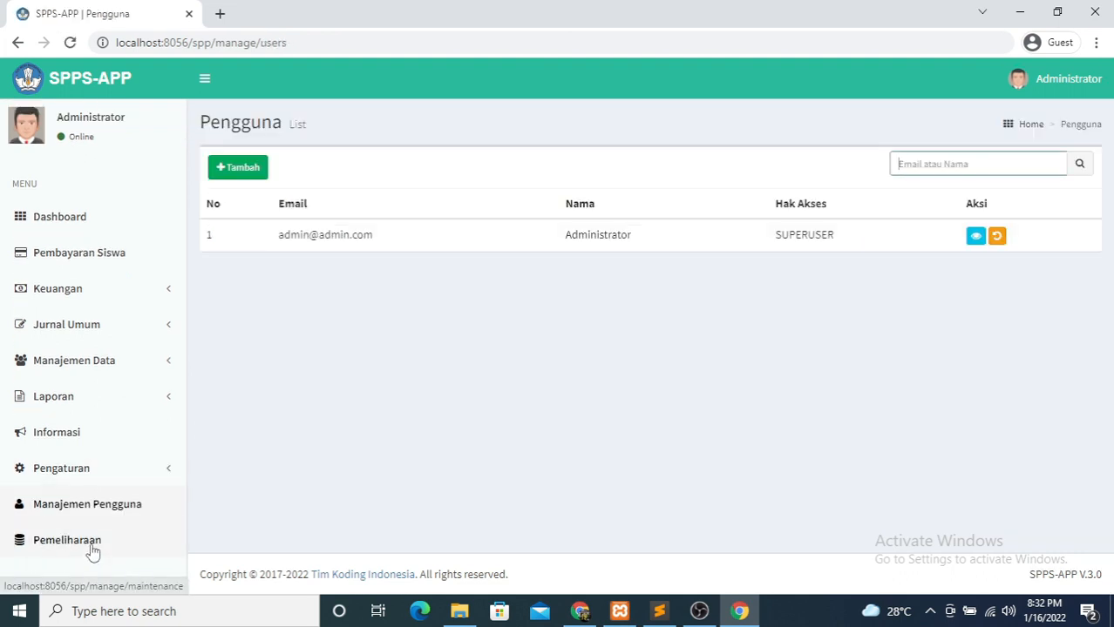
- View the Pemeliharaan database backup page, then return to Pengaturan > Sekolah
click(92, 549)
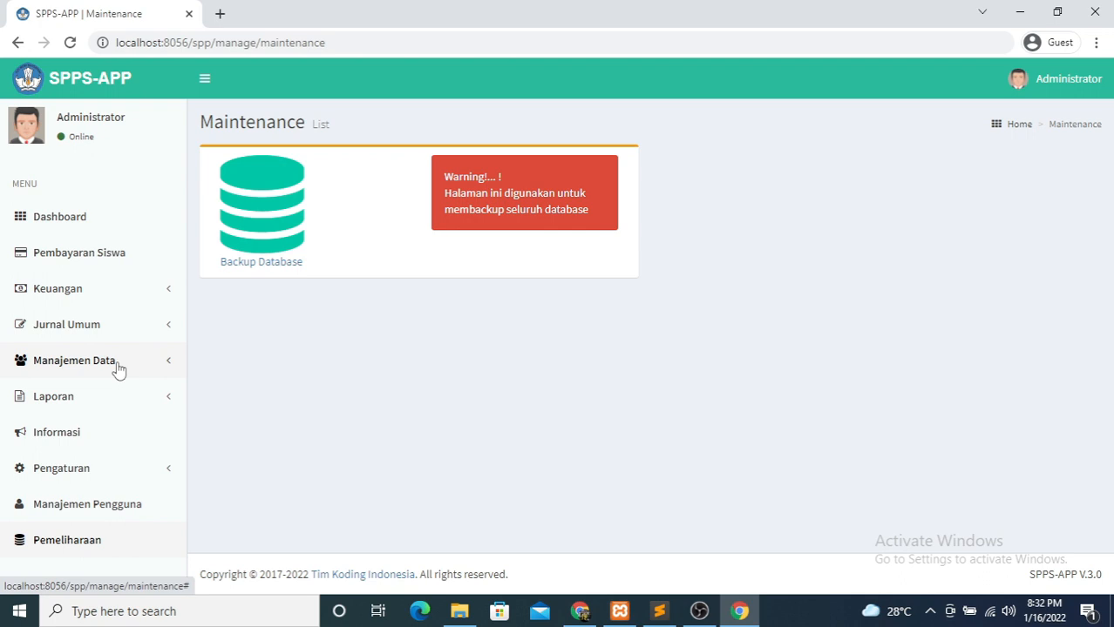
click(59, 478)
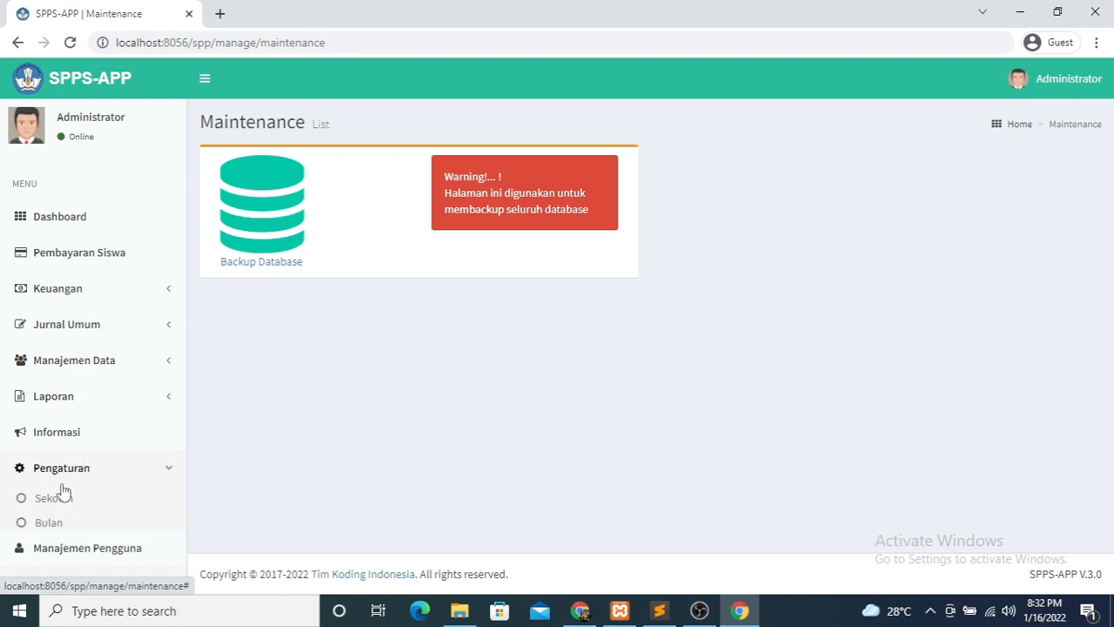
click(54, 502)
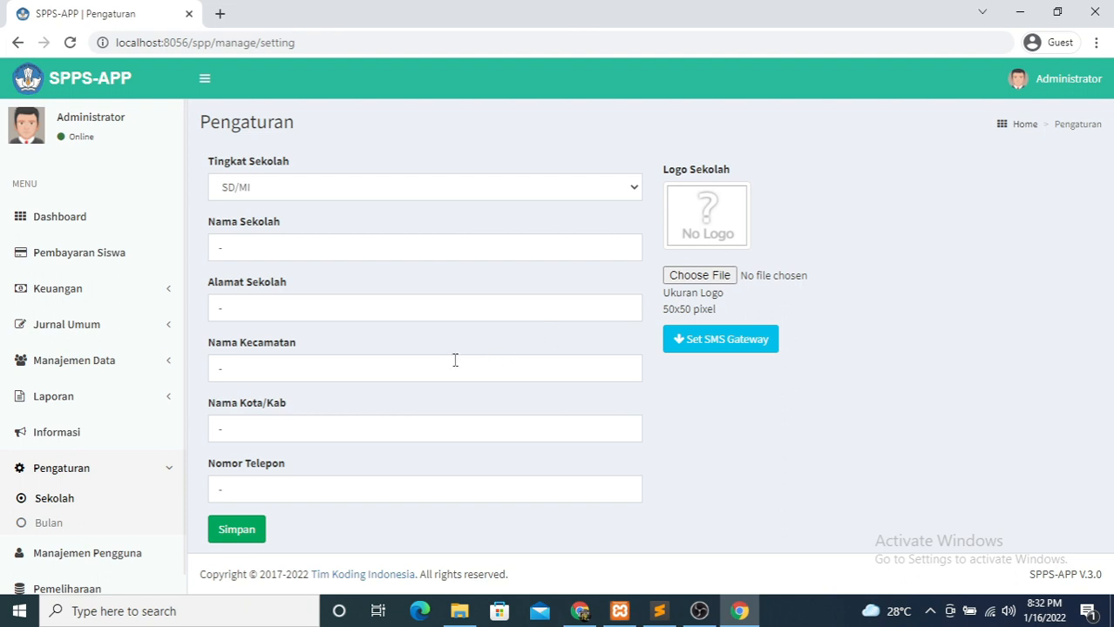
- Reveal the SMS gateway settings and check the User and Password fields without editing
click(702, 342)
click(730, 390)
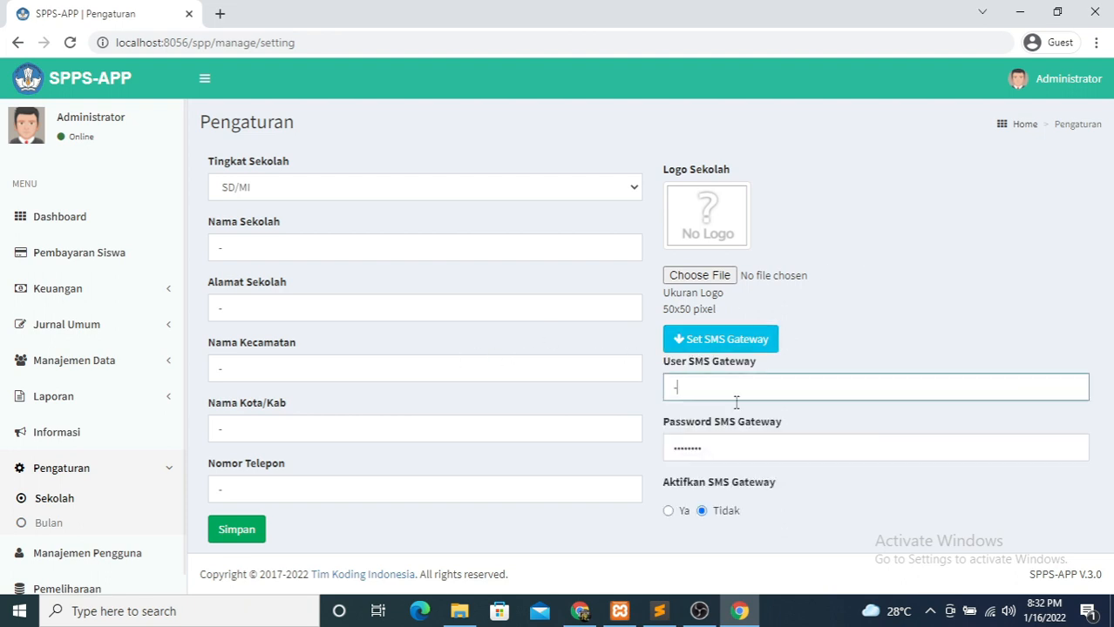
click(787, 454)
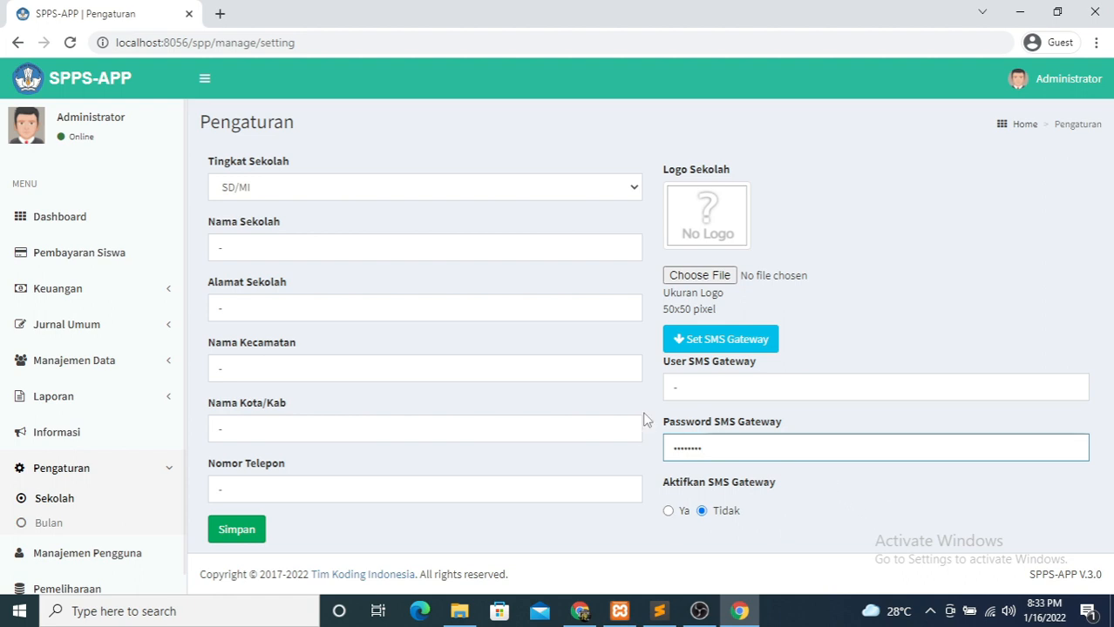
click(929, 280)
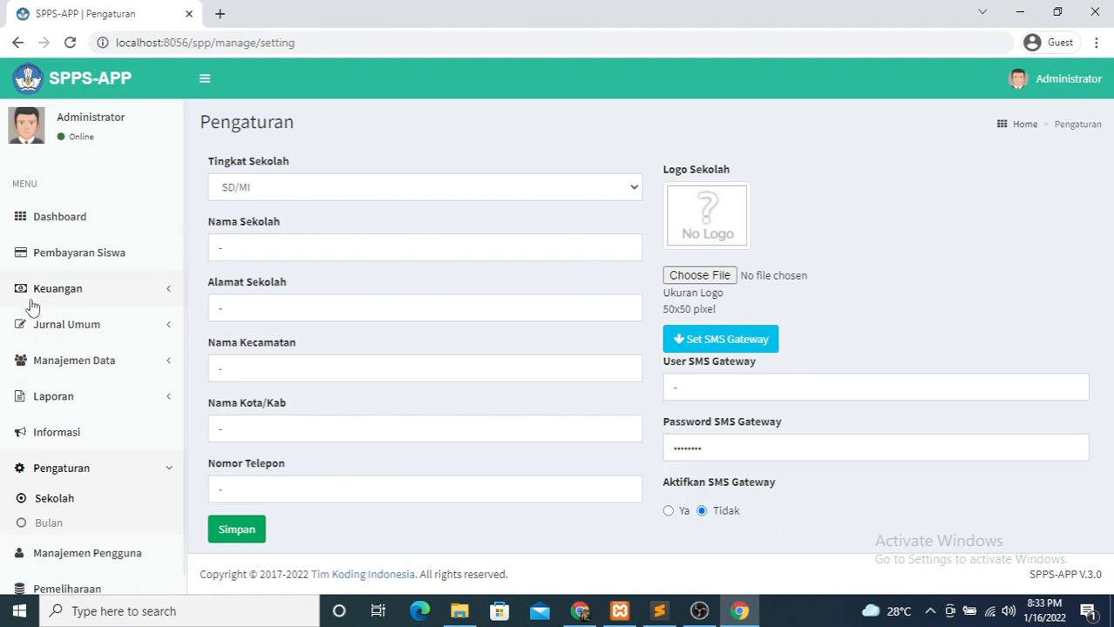